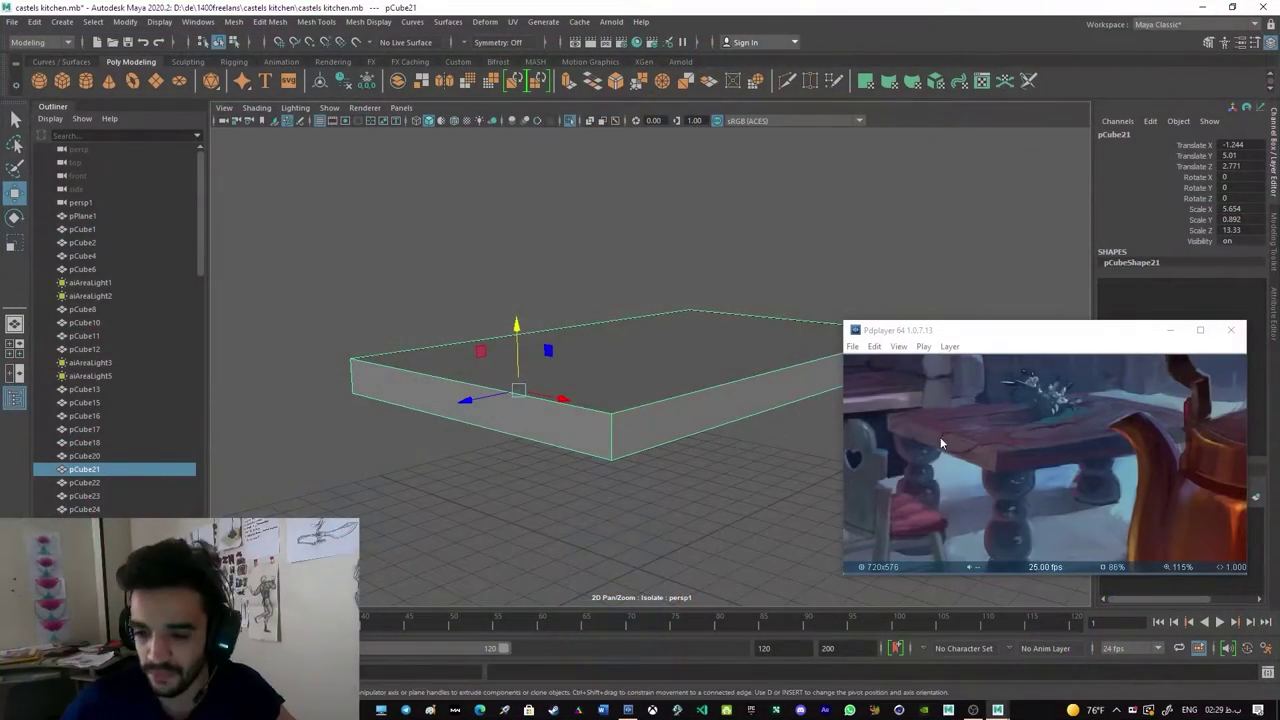
Step: Zoom in on the isolated tabletop slab pCube21
scroll(620, 380, up, 3)
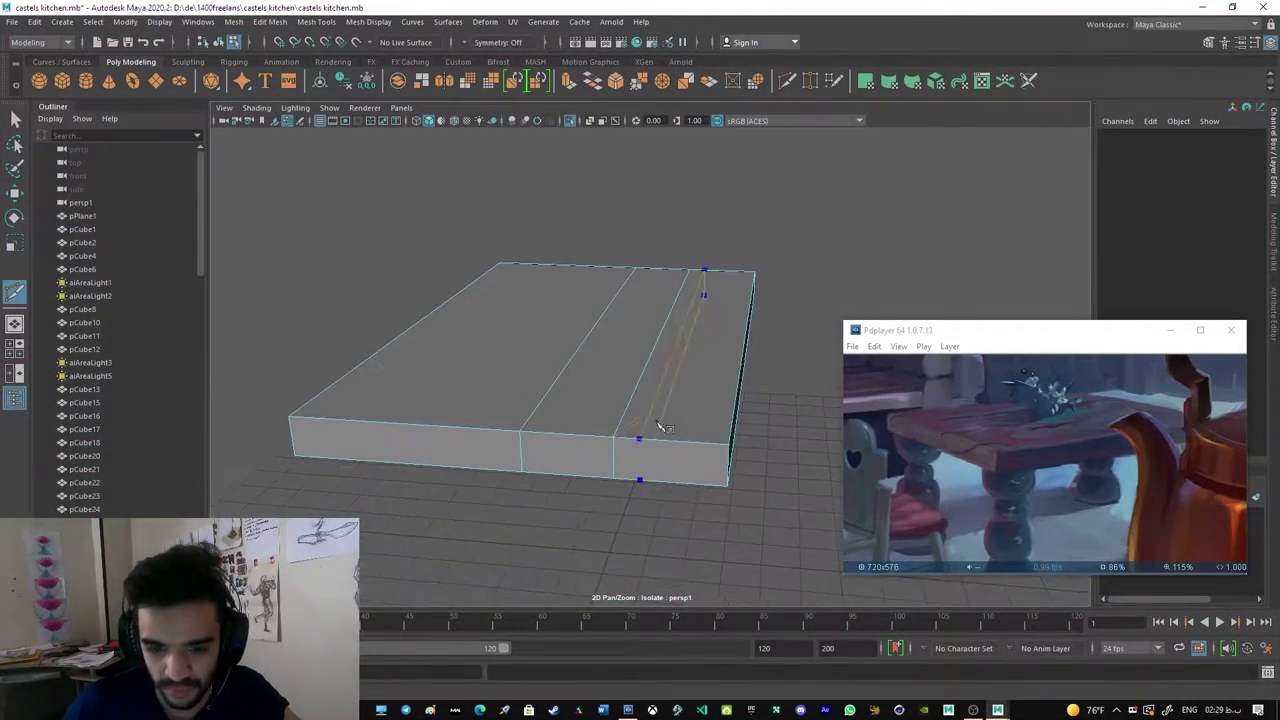
Step: Add plank-division edge loops across and along the tabletop slab
click(379, 437)
alt+drag(379, 437, 598, 412)
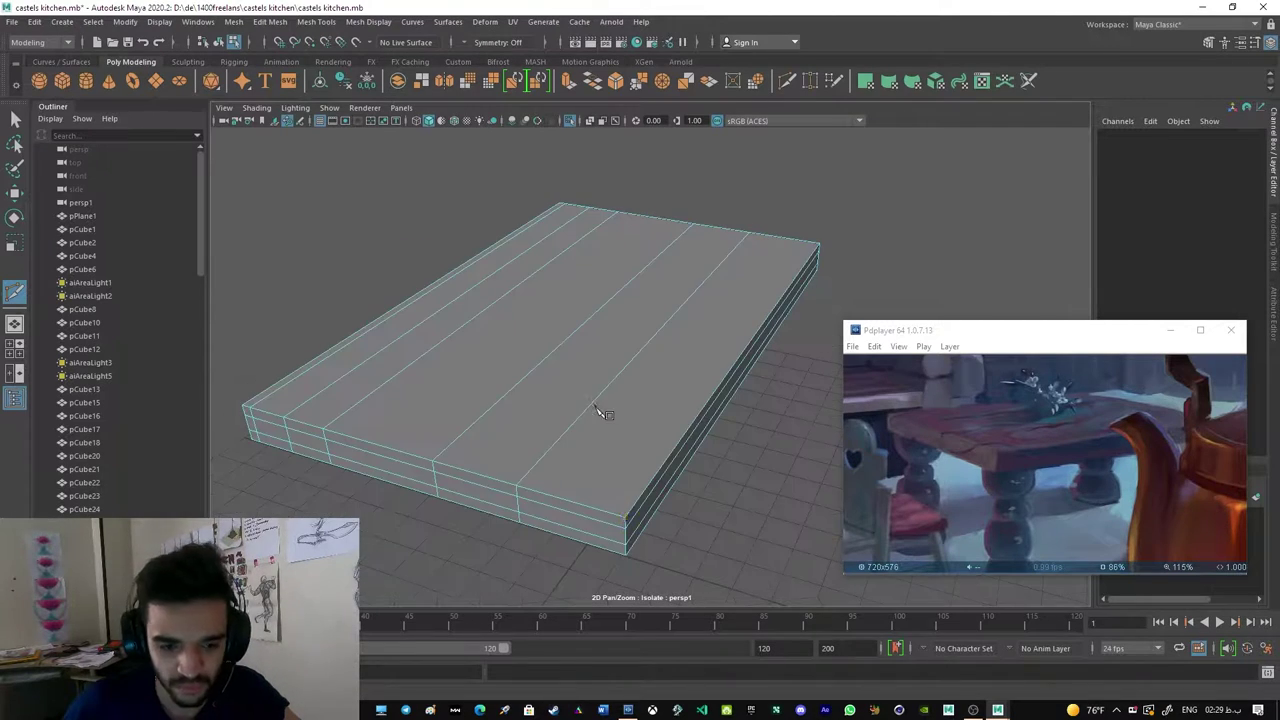
scroll(580, 500, up, 2)
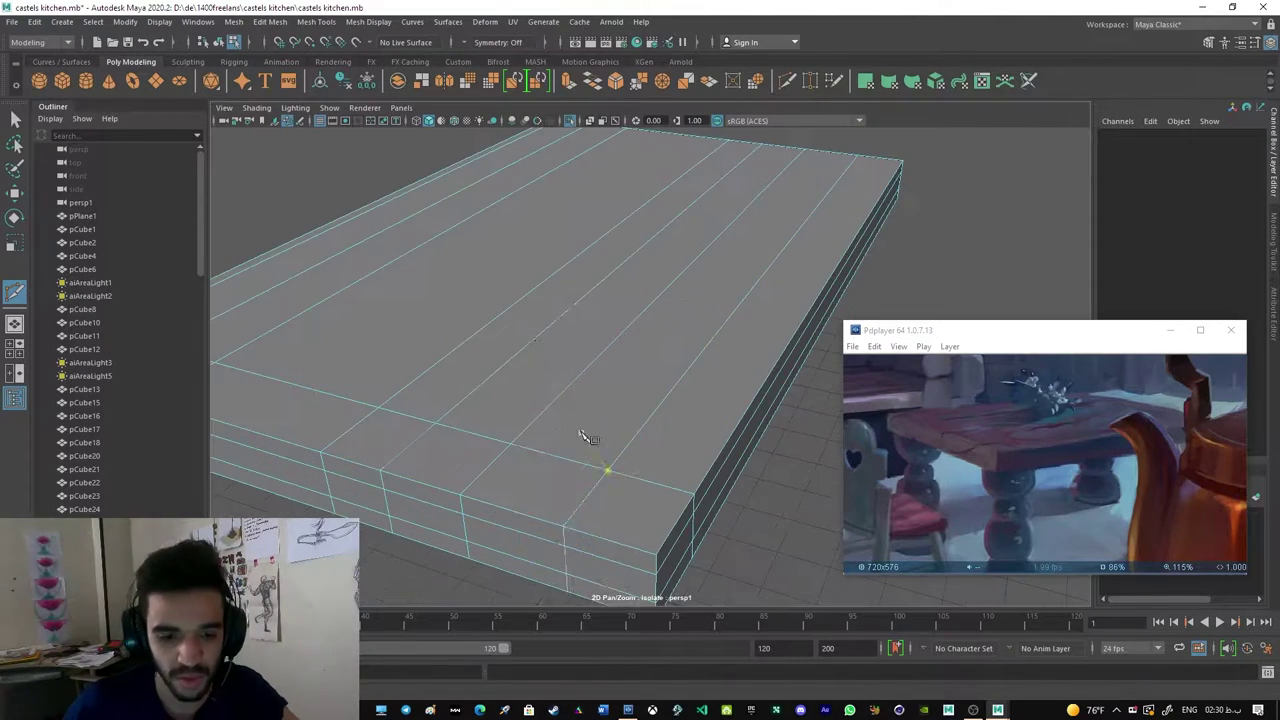
click(520, 452)
key(w)
Step: Chamfer the vertex at the slab's front corner
alt+drag(520, 452, 745, 471)
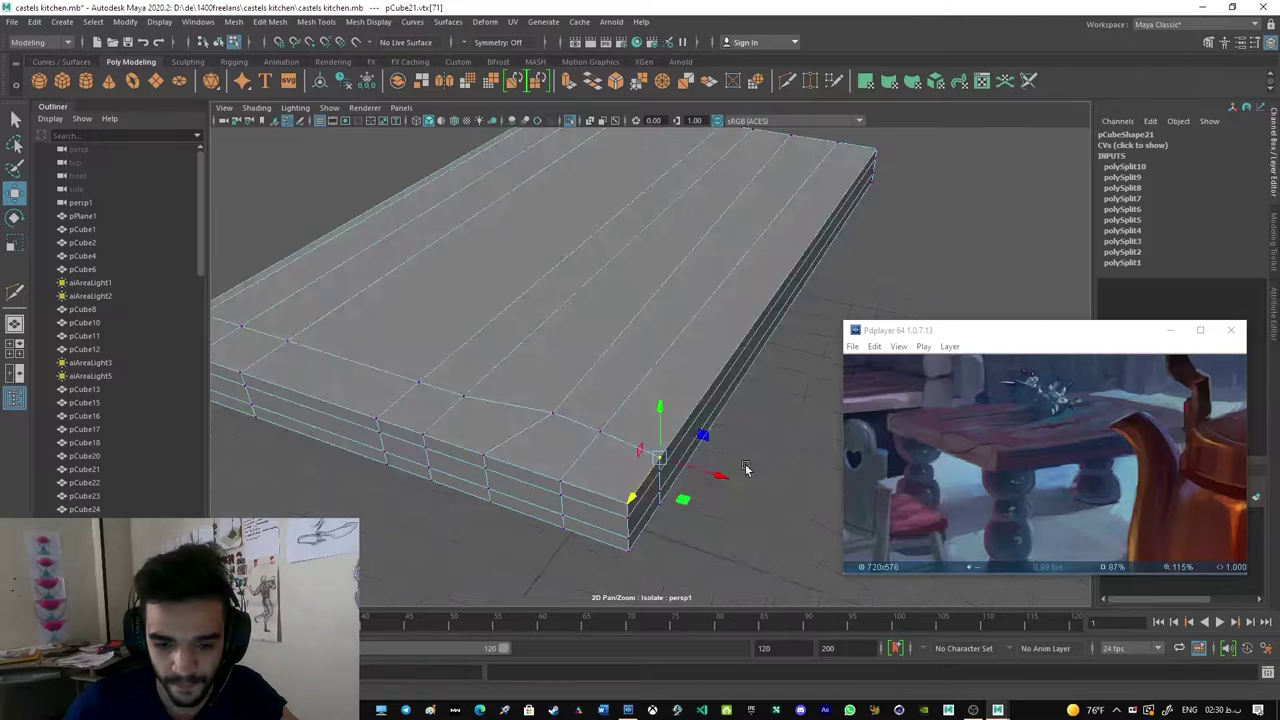
shift+right_drag(745, 471, 547, 453)
mouse_move(512, 450)
alt+mouse_down()
mouse_move(554, 423)
mouse_move(673, 424)
mouse_move(625, 455)
mouse_move(623, 380)
alt+mouse_up()
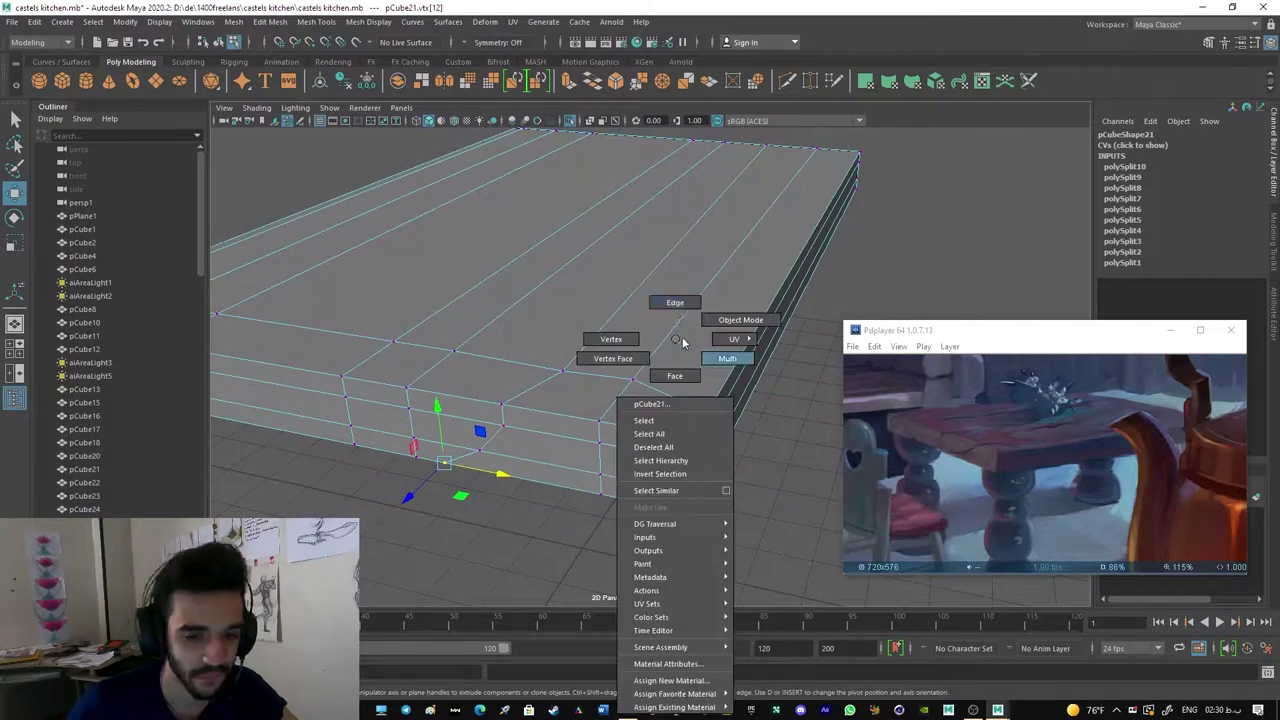
Step: Bevel the selected edge loop on the slab
right_drag(677, 349, 587, 366)
mouse_move(474, 458)
alt+mouse_down()
mouse_move(603, 369)
mouse_move(574, 317)
alt+mouse_up()
key(ctrl+b)
Step: Select the new bevel faces and cut the angled chip outline near the front edge
alt+drag(682, 366, 829, 243)
right_drag(503, 337, 510, 503)
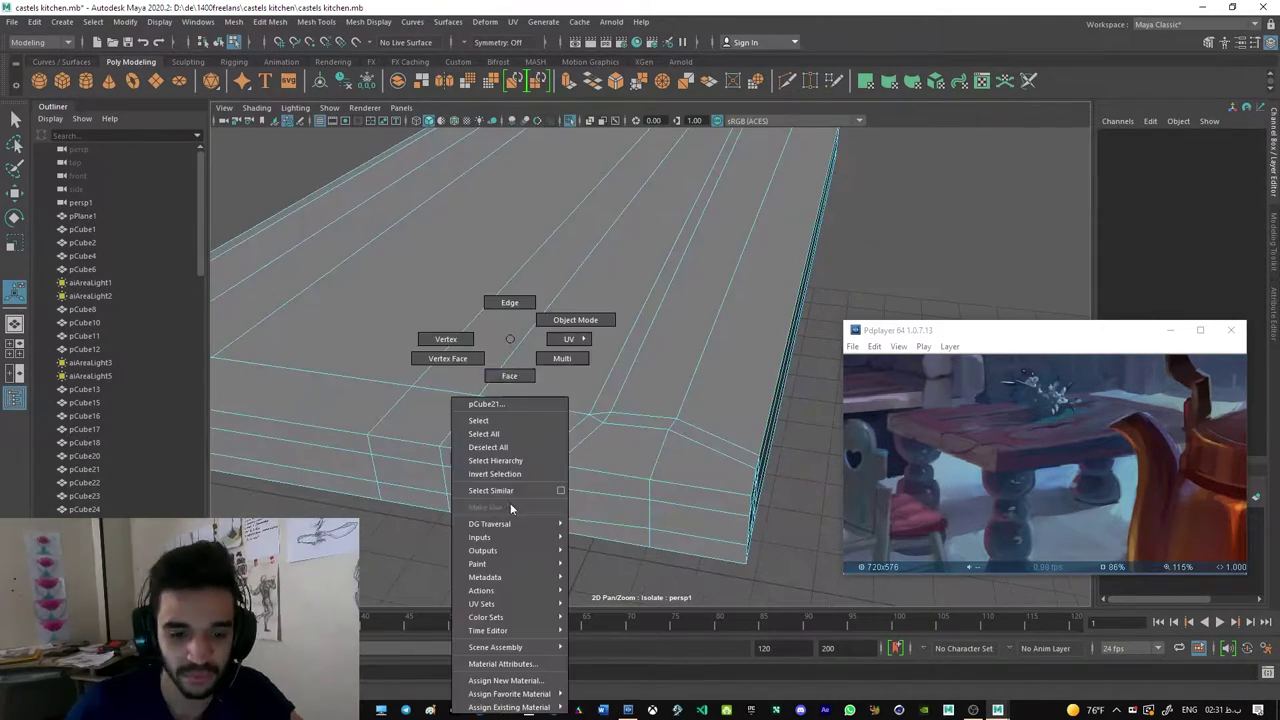
shift+click(623, 337)
alt+drag(623, 337, 683, 382)
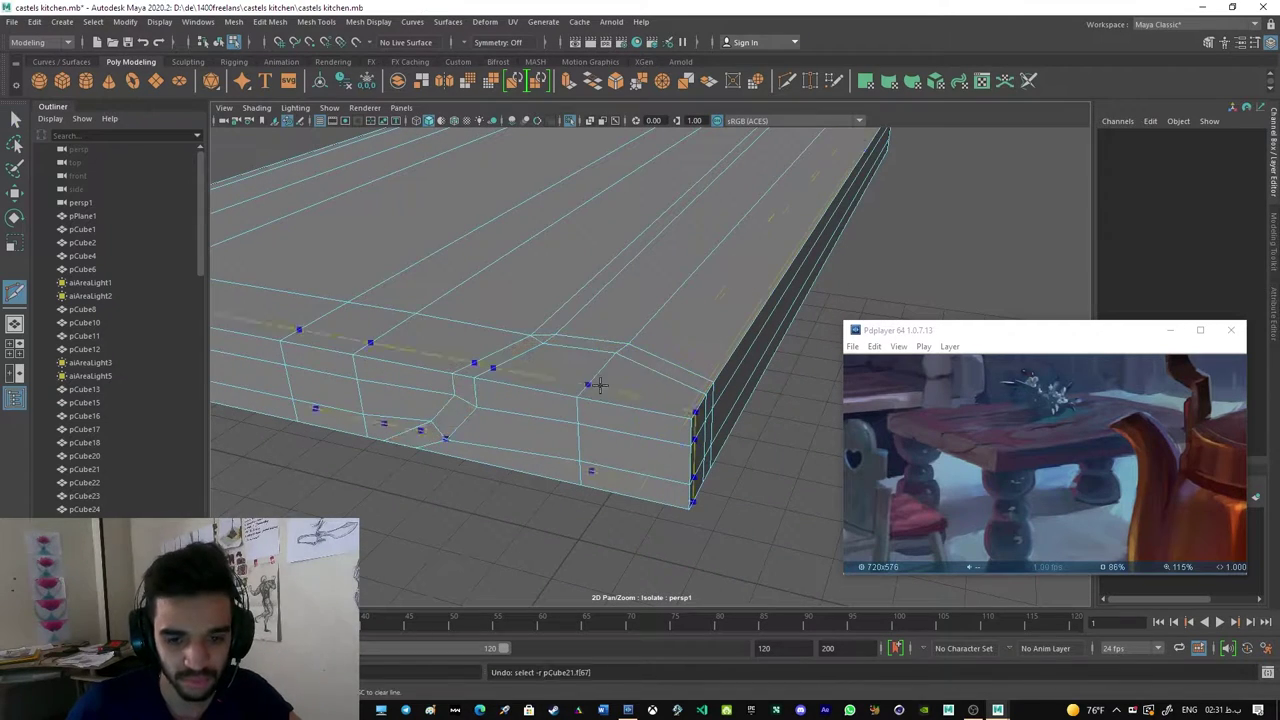
right_drag(685, 404, 677, 374)
Step: Bevel the edge beside the new chip cut as a test
right_drag(466, 306, 586, 345)
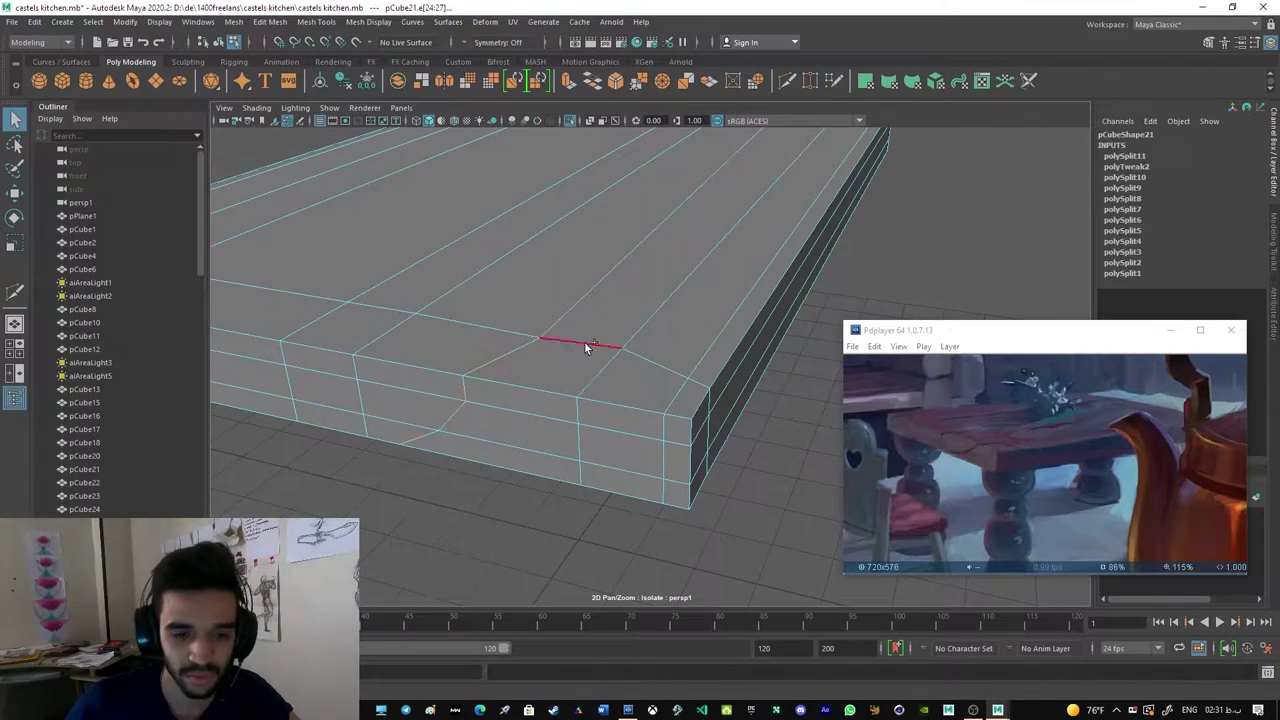
key(ctrl+b)
alt+drag(698, 424, 586, 289)
Step: Undo the test bevel and unfinished cut, then select the edge loop around the chip
key(ctrl+z)
key(ctrl+z)
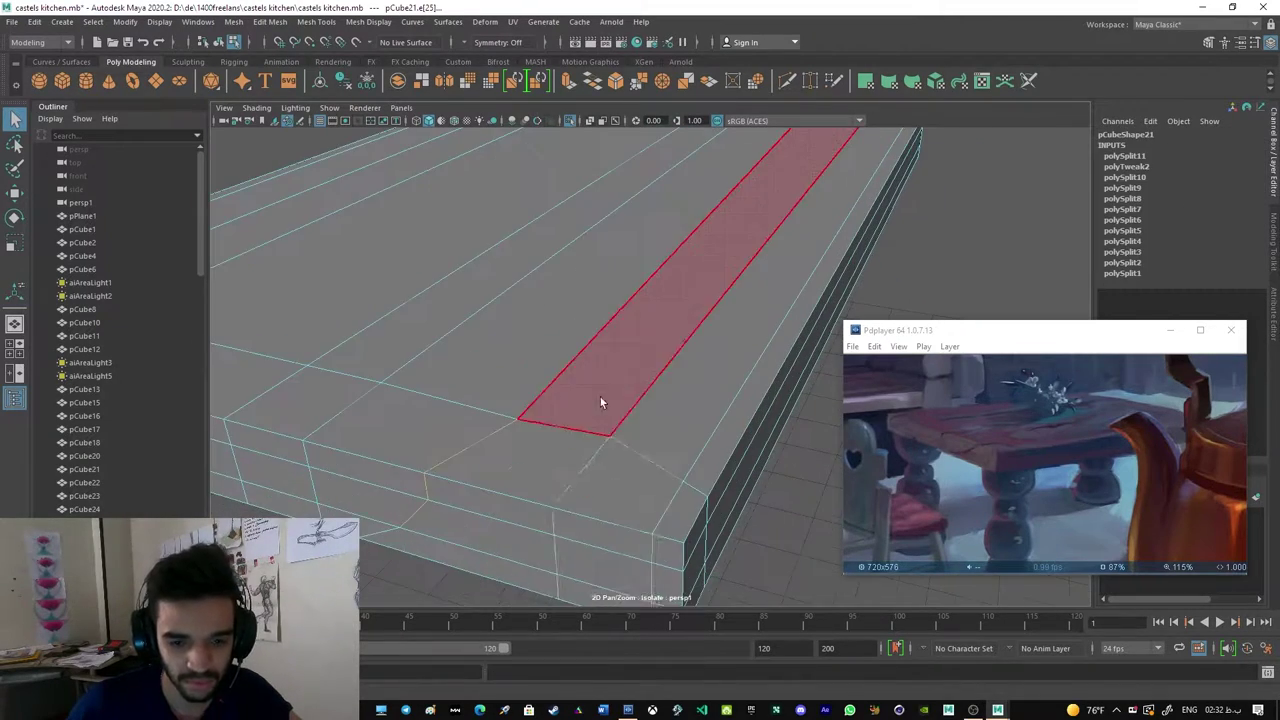
key(ctrl+z)
key(ctrl+z)
key(ctrl+z)
key(ctrl+z)
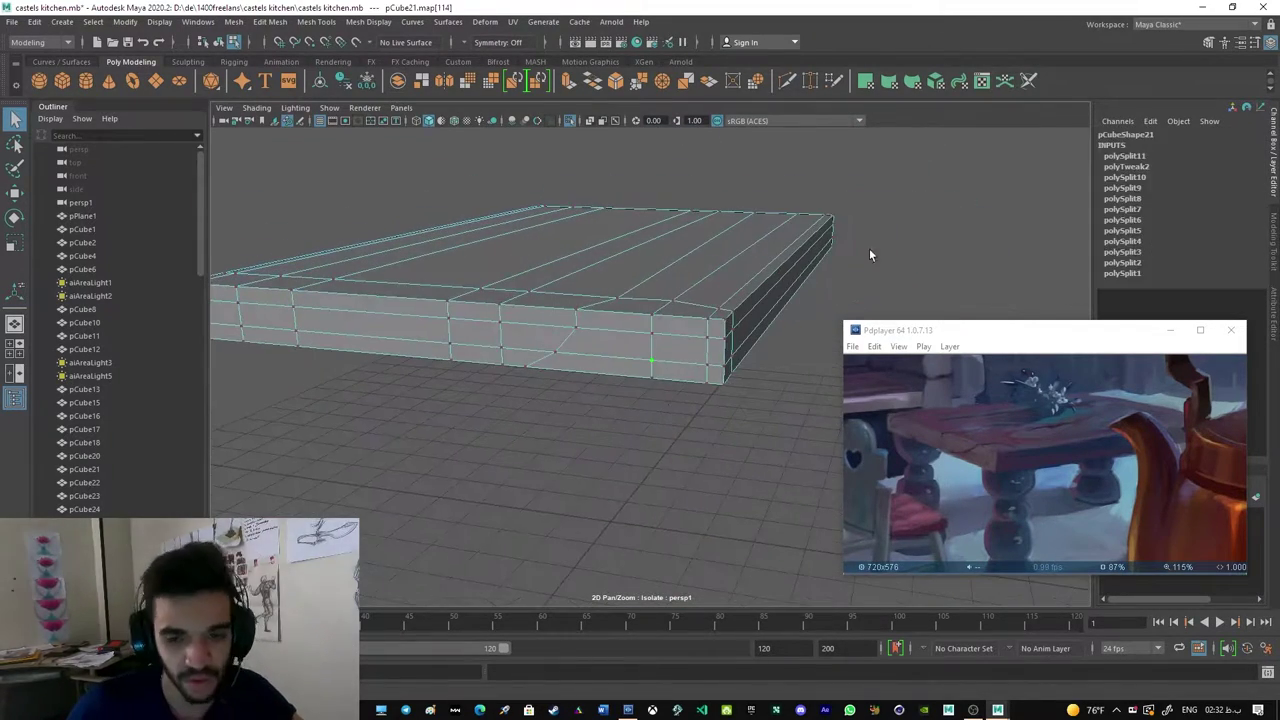
key(ctrl+z)
key(ctrl+z)
key(ctrl+z)
key(ctrl+z)
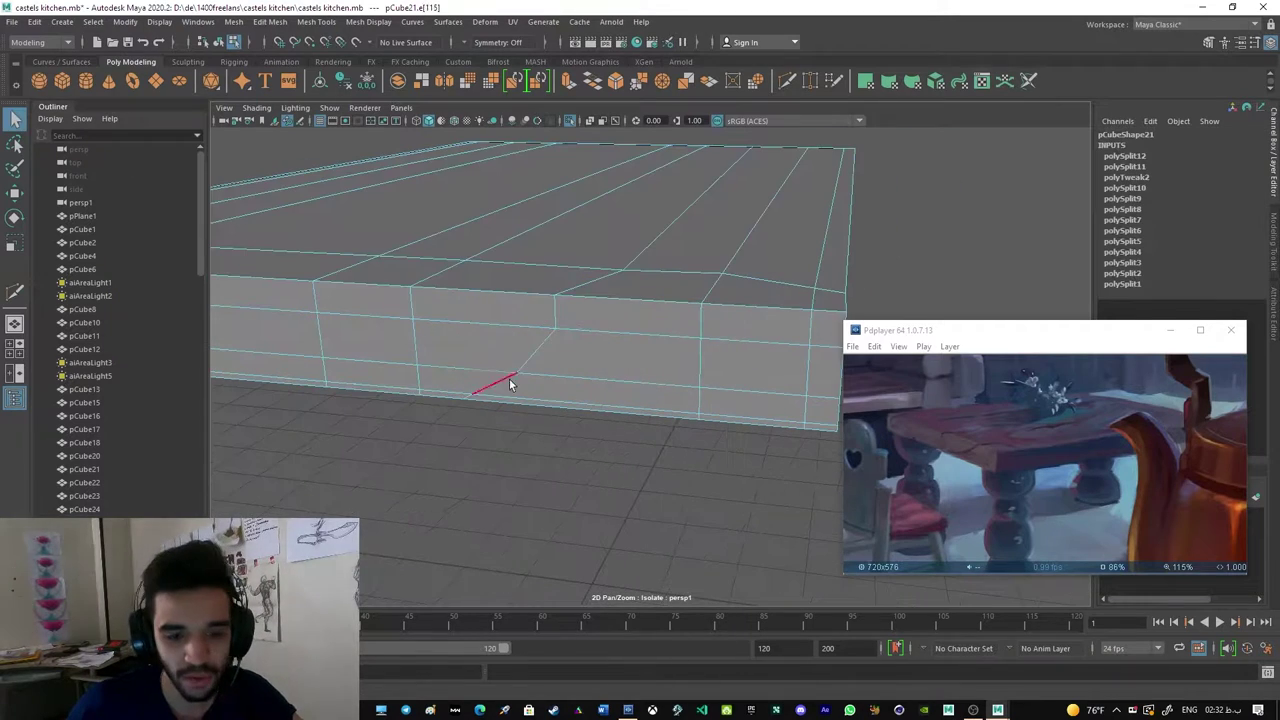
key(ctrl+z)
key(ctrl+z)
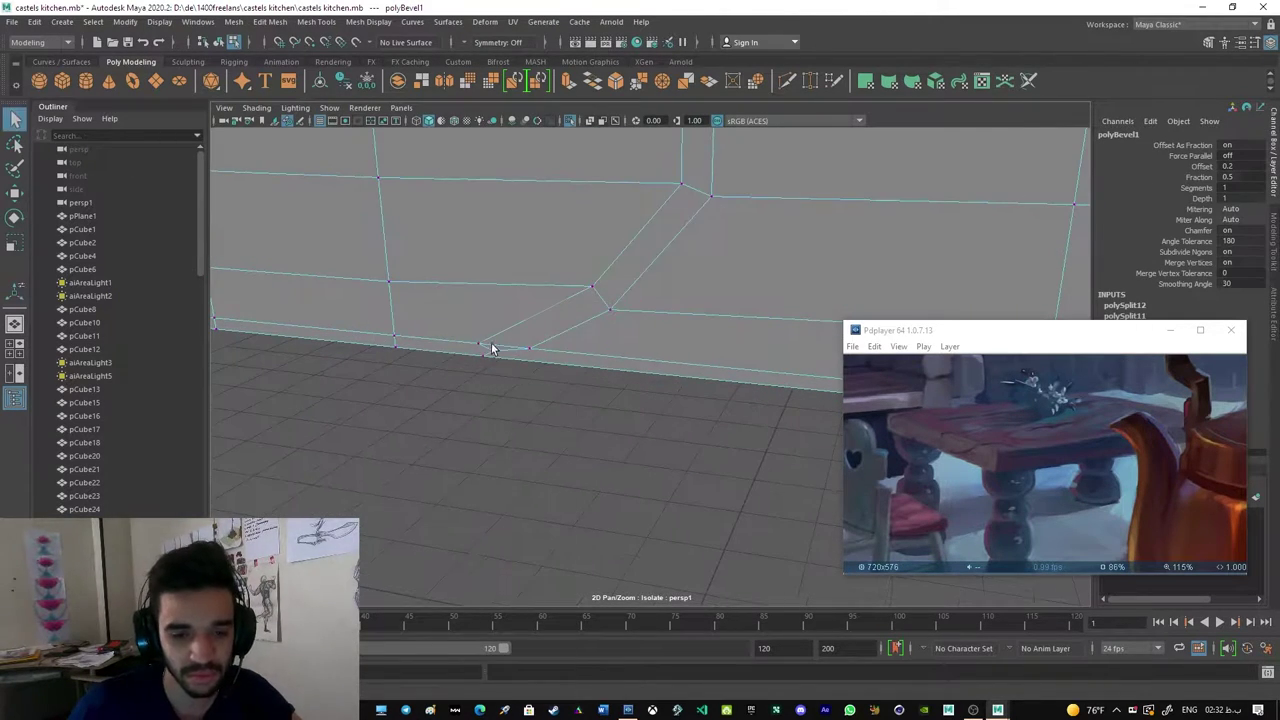
key(ctrl+z)
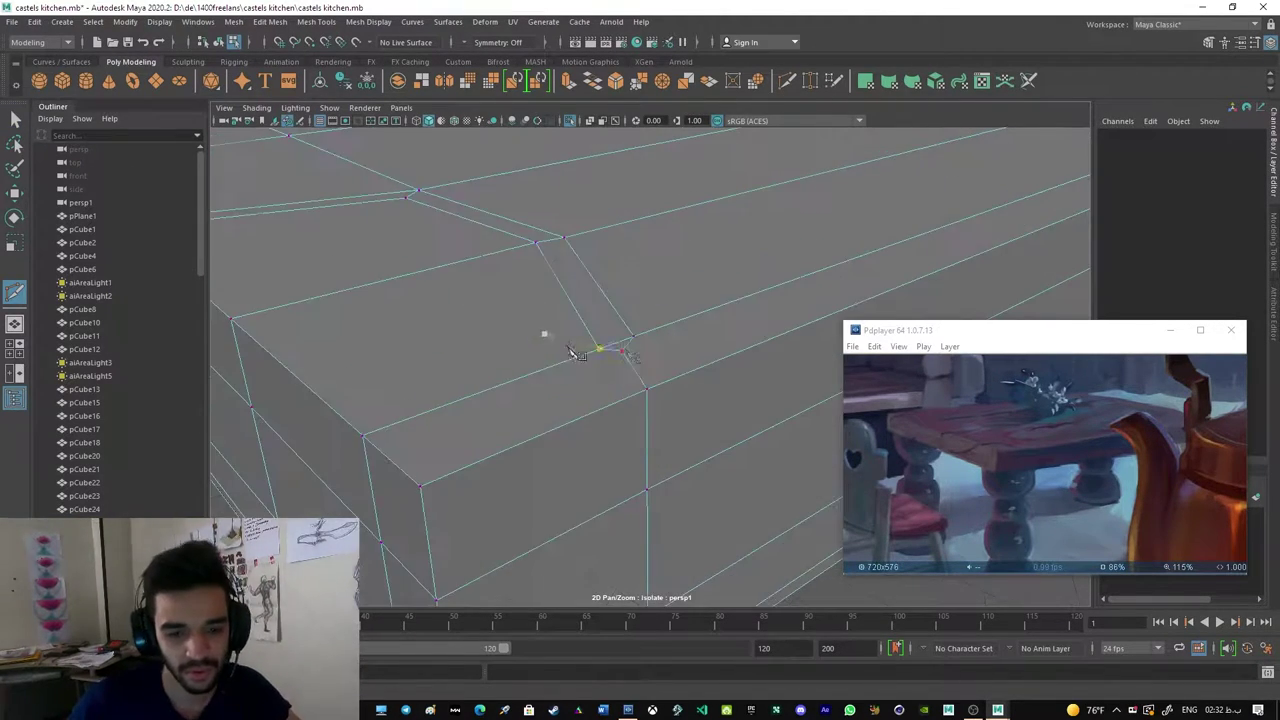
key(ctrl+z)
key(ctrl+z)
key(ctrl+z)
key(ctrl+z)
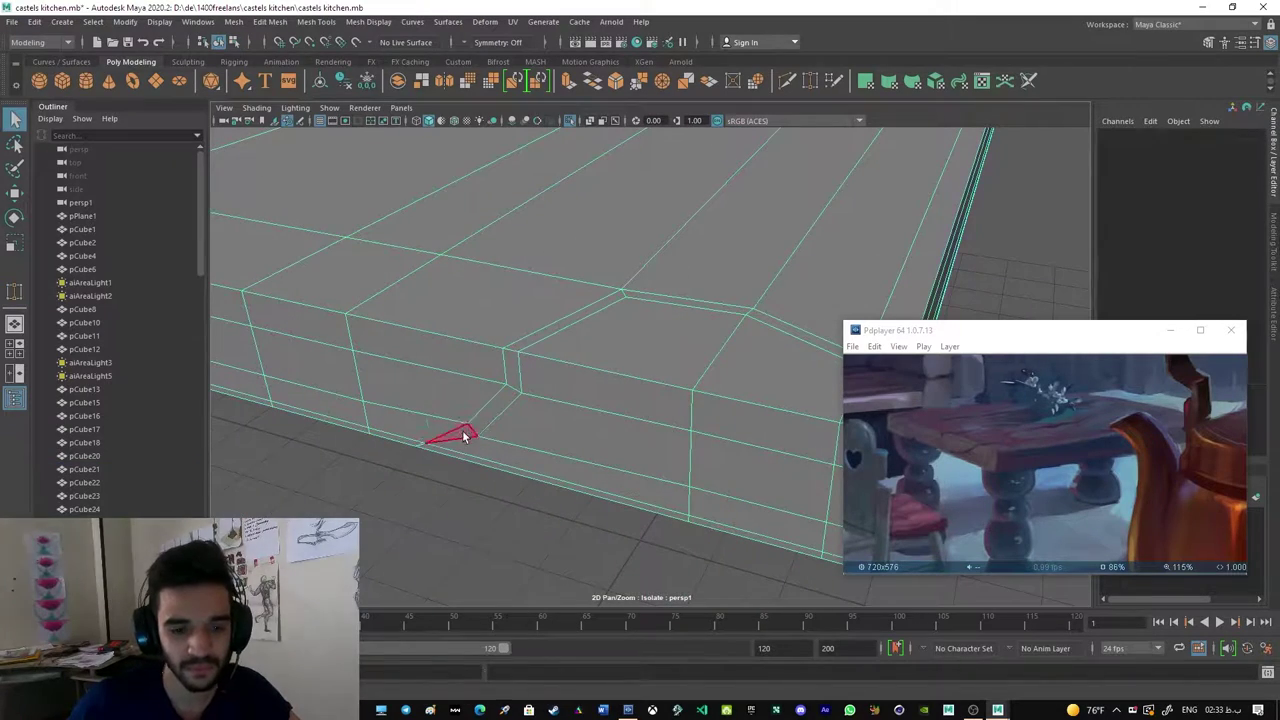
key(ctrl+z)
key(ctrl+z)
key(ctrl+z)
key(ctrl+z)
key(ctrl+z)
key(ctrl+z)
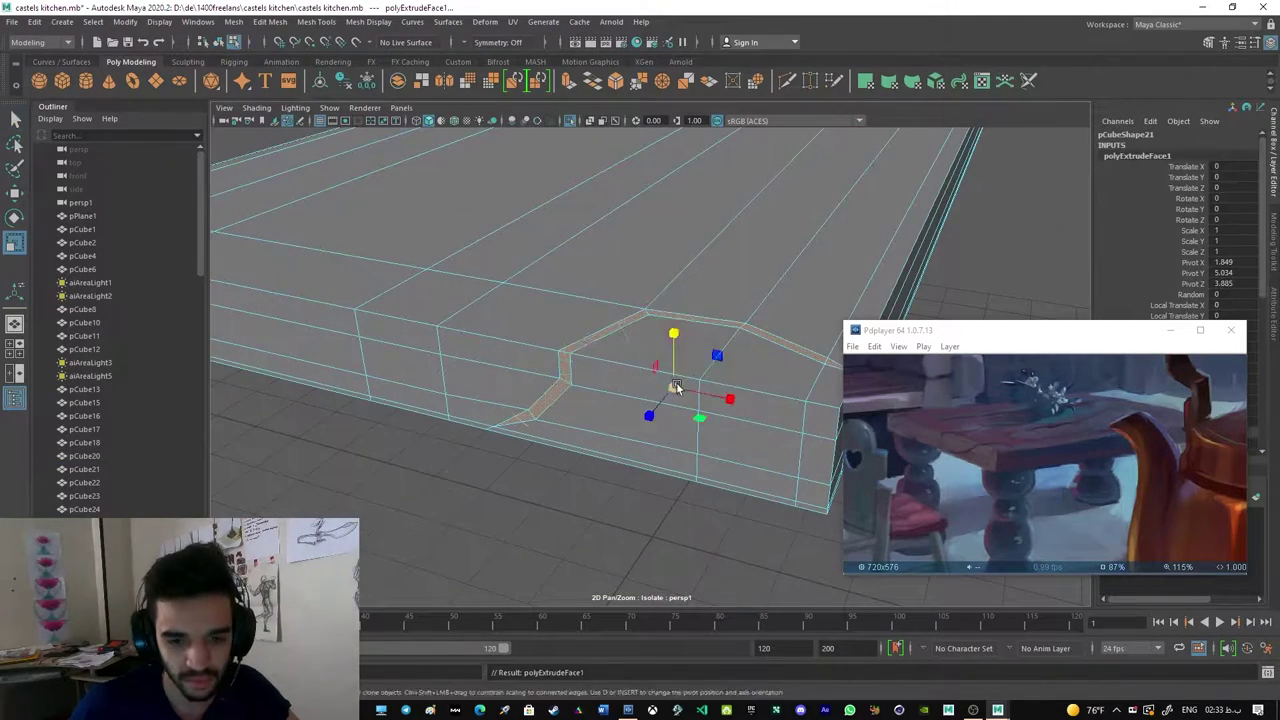
key(ctrl+z)
Step: Push the extruded faces into the slab to form the crack, checking it from several angles
key(ctrl+z)
key(ctrl+z)
key(ctrl+z)
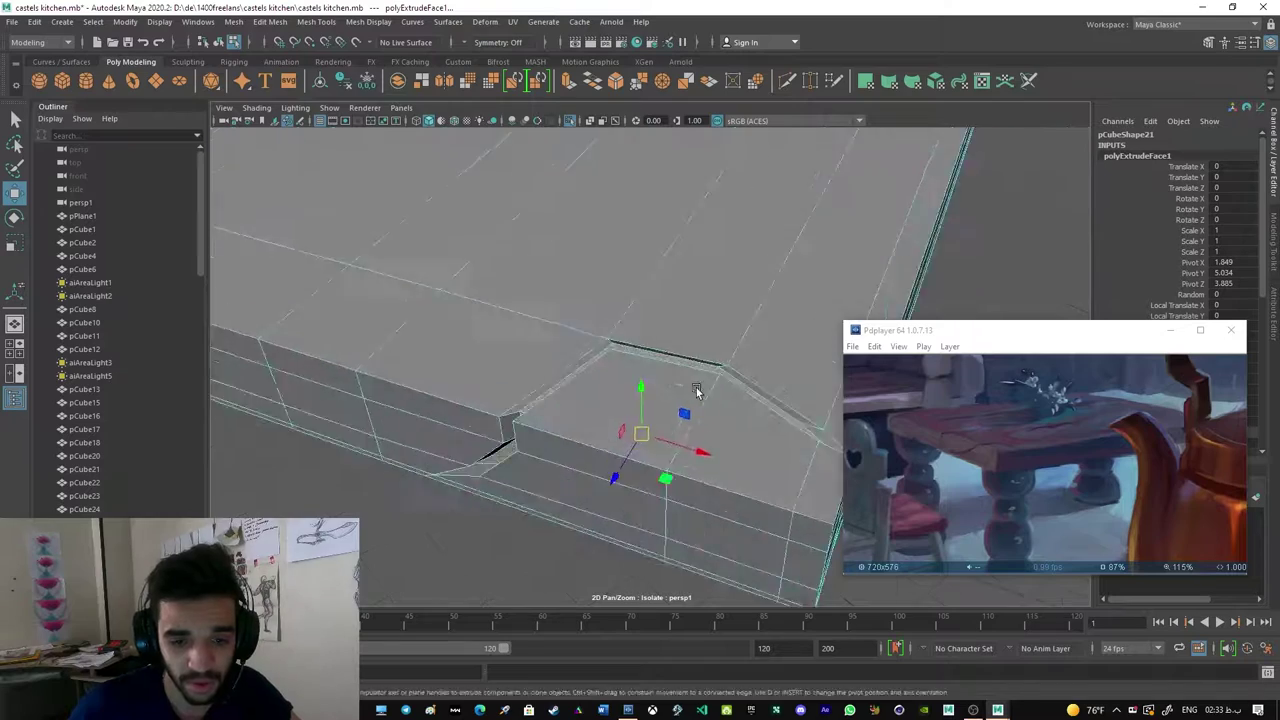
key(ctrl+z)
key(ctrl+z)
key(ctrl+z)
key(ctrl+z)
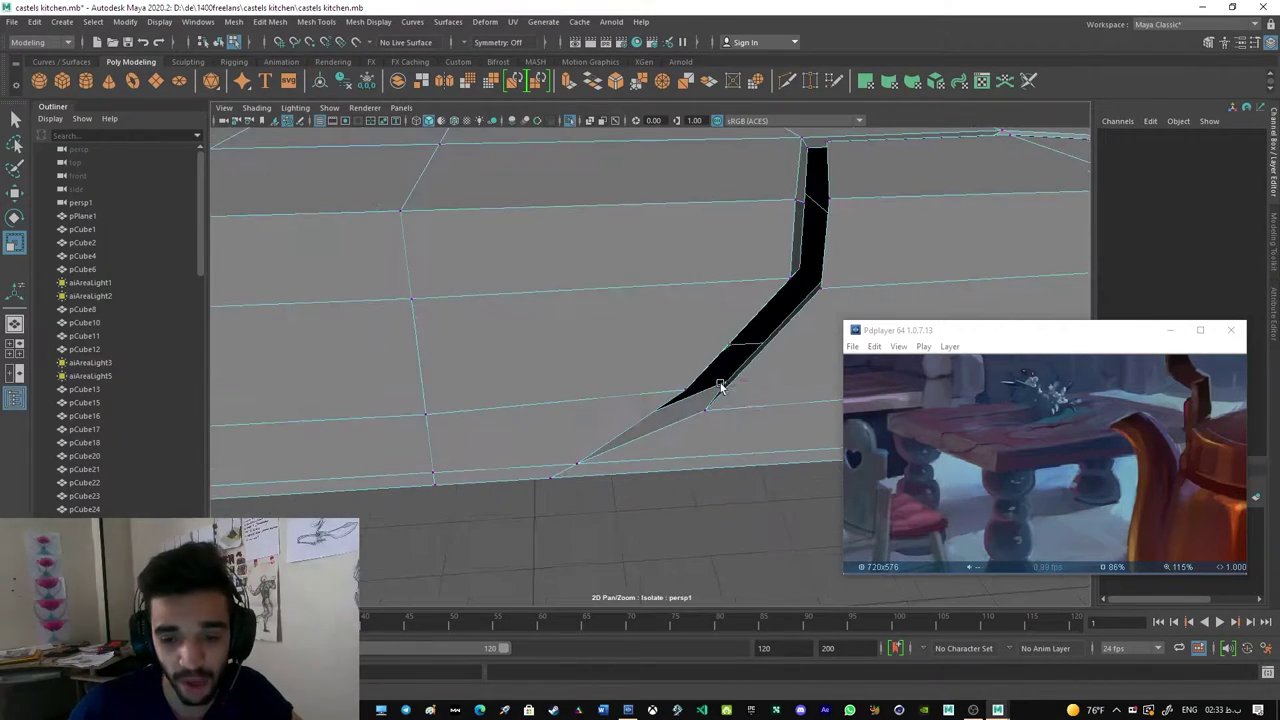
key(ctrl+z)
key(ctrl+z)
key(ctrl+z)
key(ctrl+z)
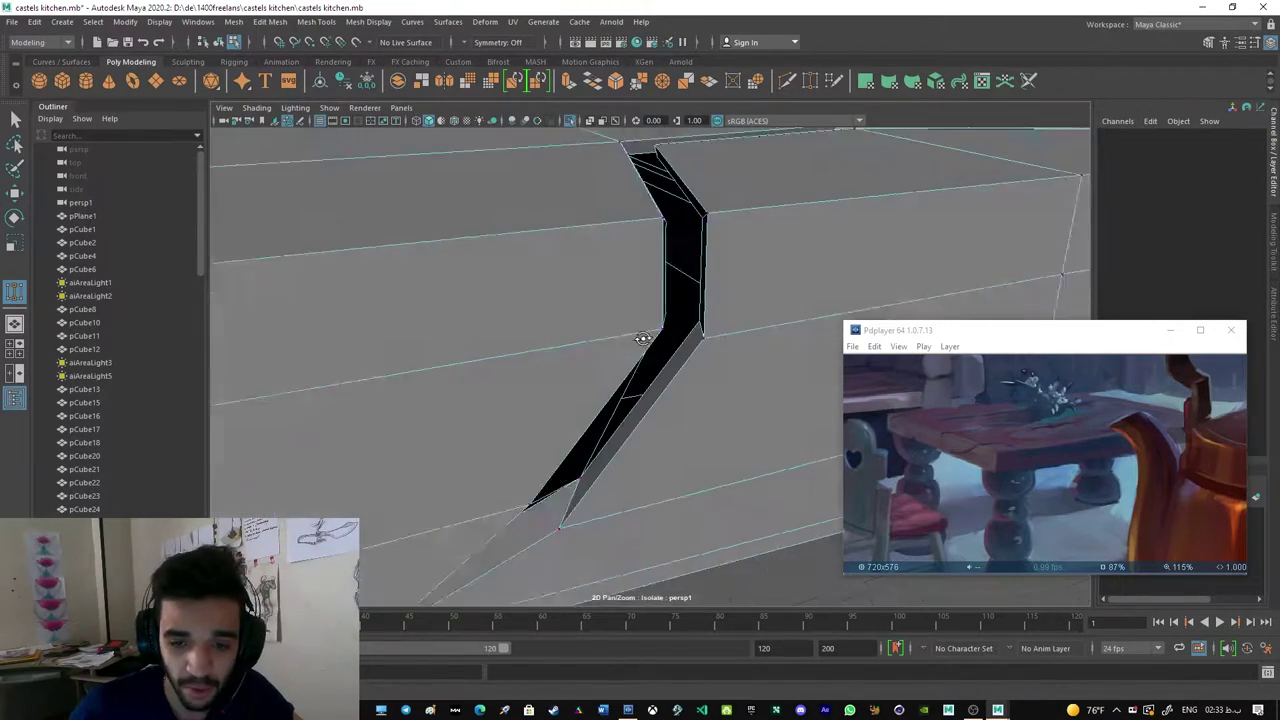
key(ctrl+z)
key(ctrl+z)
key(ctrl+z)
key(ctrl+z)
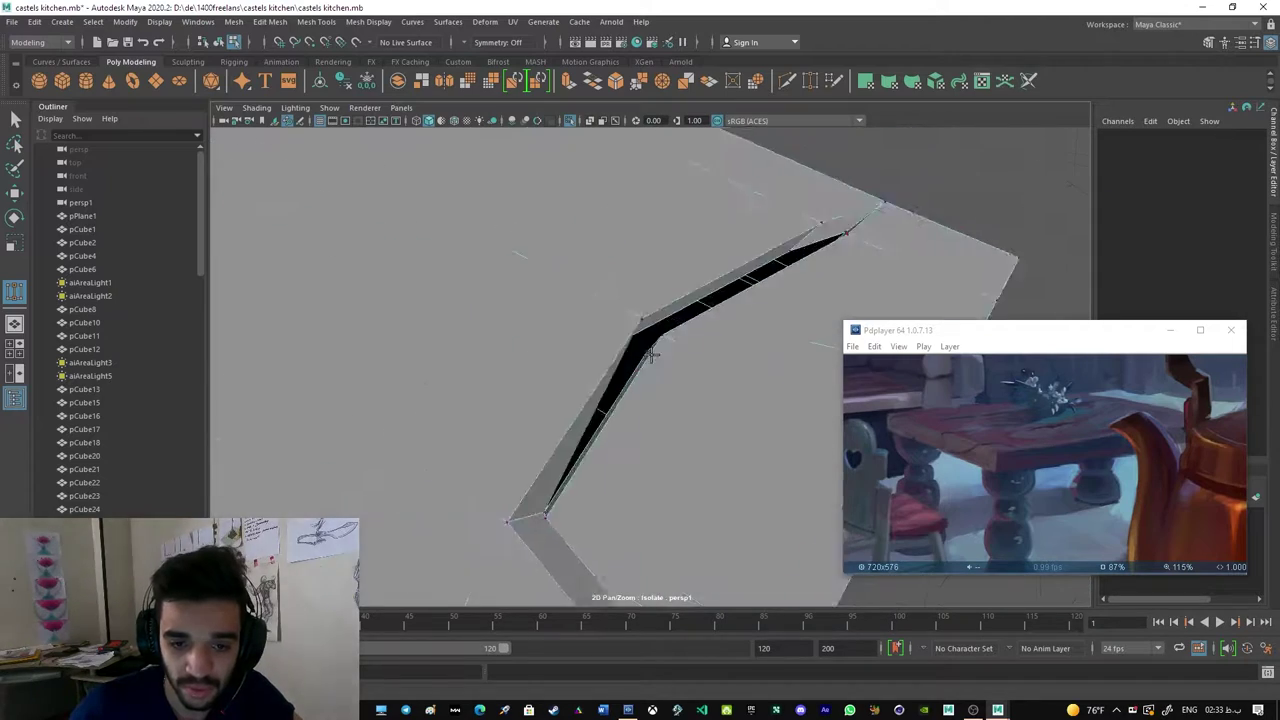
key(ctrl+z)
key(ctrl+z)
key(ctrl+z)
key(ctrl+z)
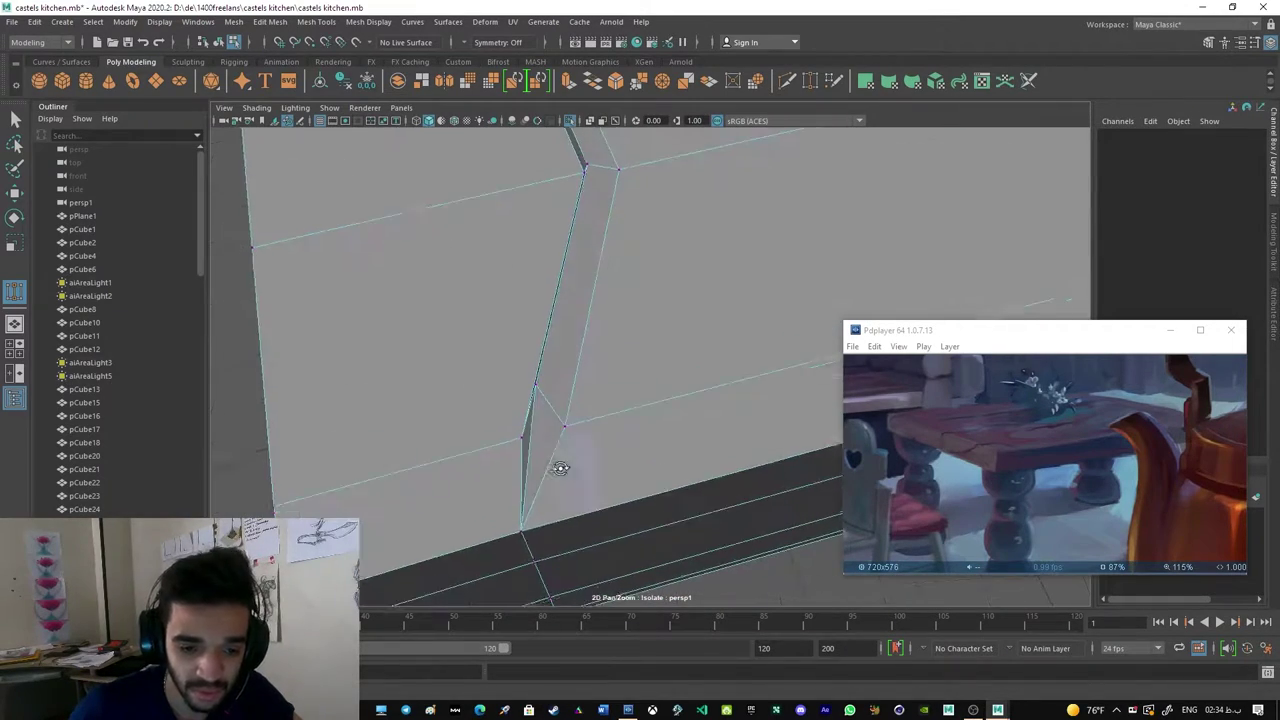
key(ctrl+z)
key(ctrl+z)
key(ctrl+z)
key(ctrl+z)
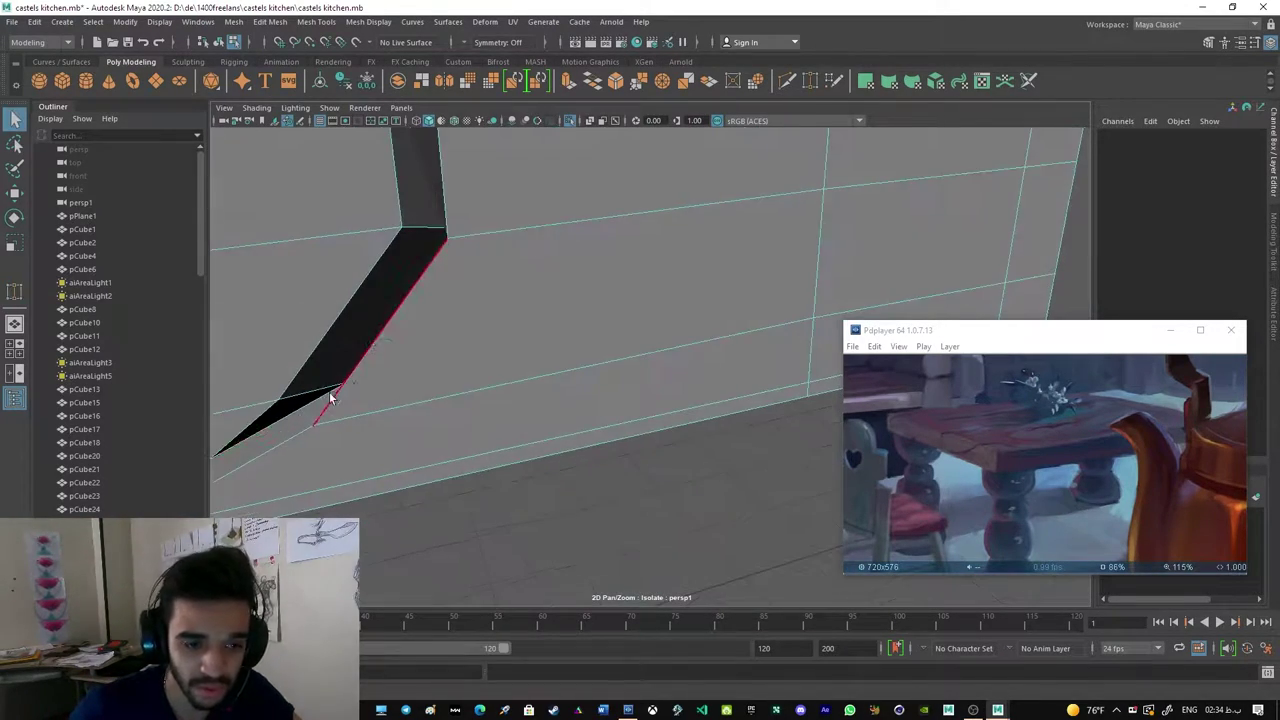
key(ctrl+z)
key(ctrl+z)
key(ctrl+z)
Step: Tweak the crack's vertices, then return to Object Mode on the whole slab
right_click(449, 313)
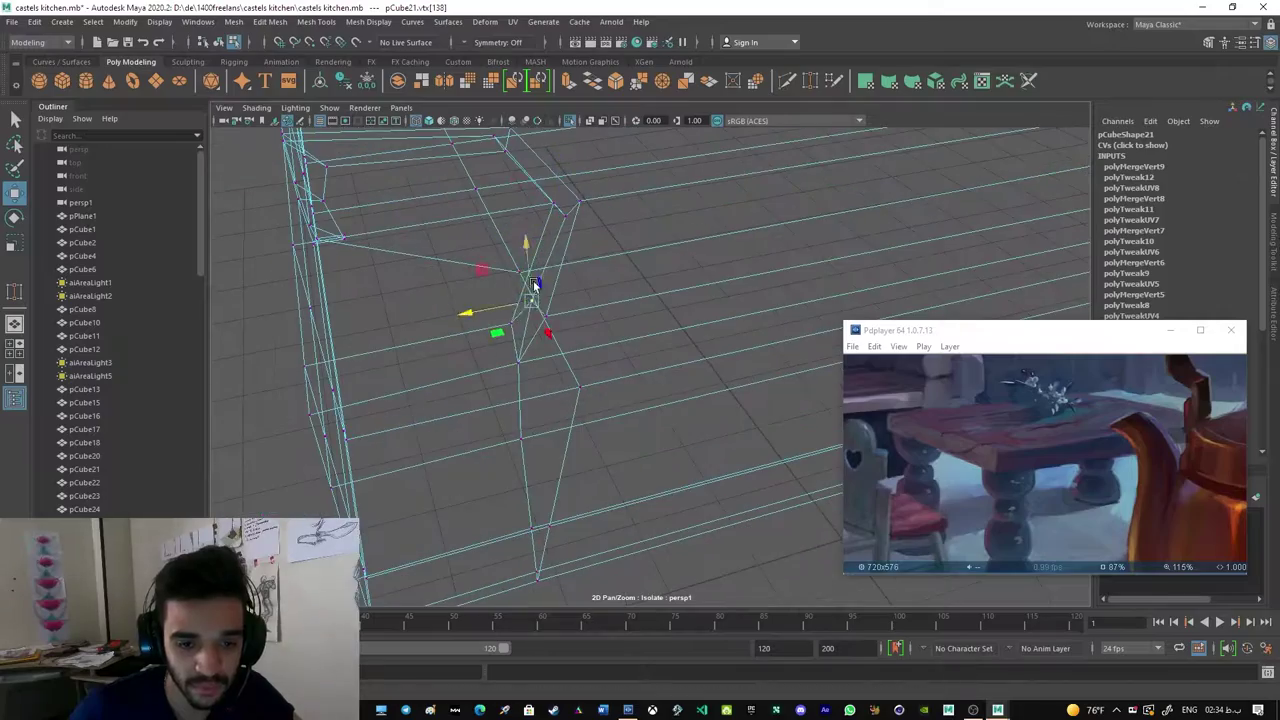
key(ctrl+z)
key(ctrl+z)
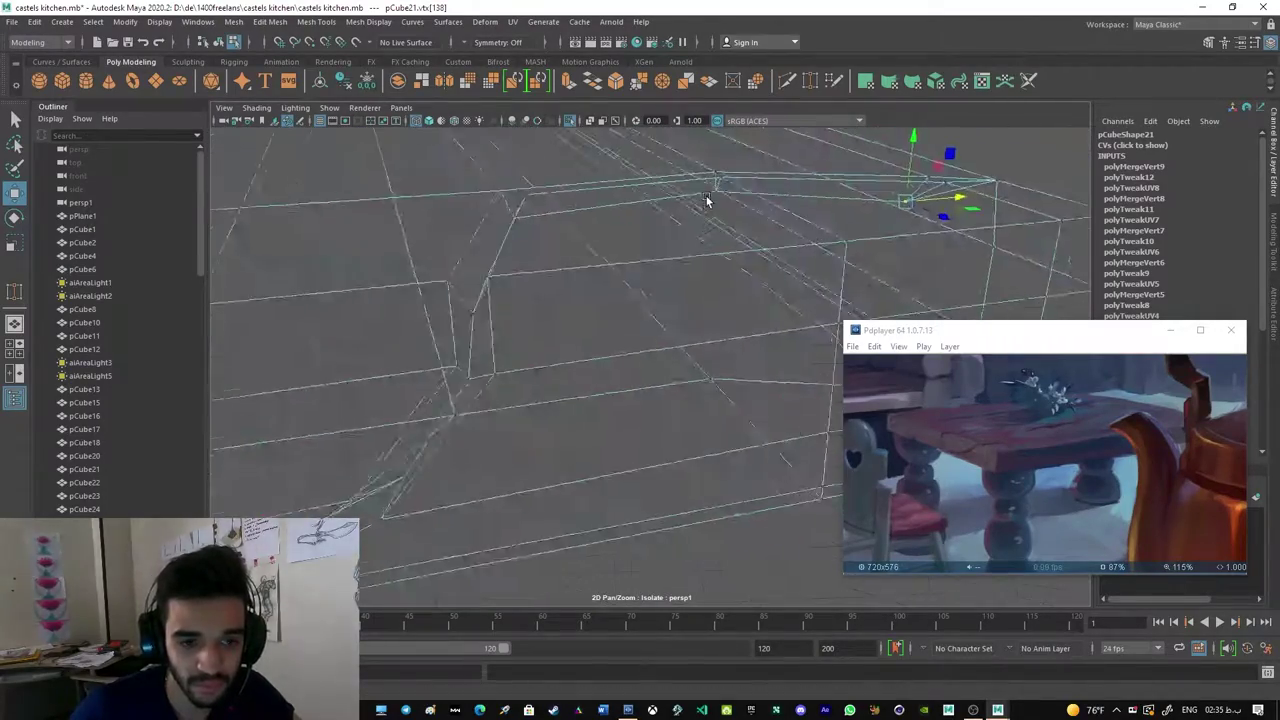
key(ctrl+z)
key(ctrl+z)
right_click(975, 192)
click(1010, 178)
key(ctrl+z)
key(ctrl+z)
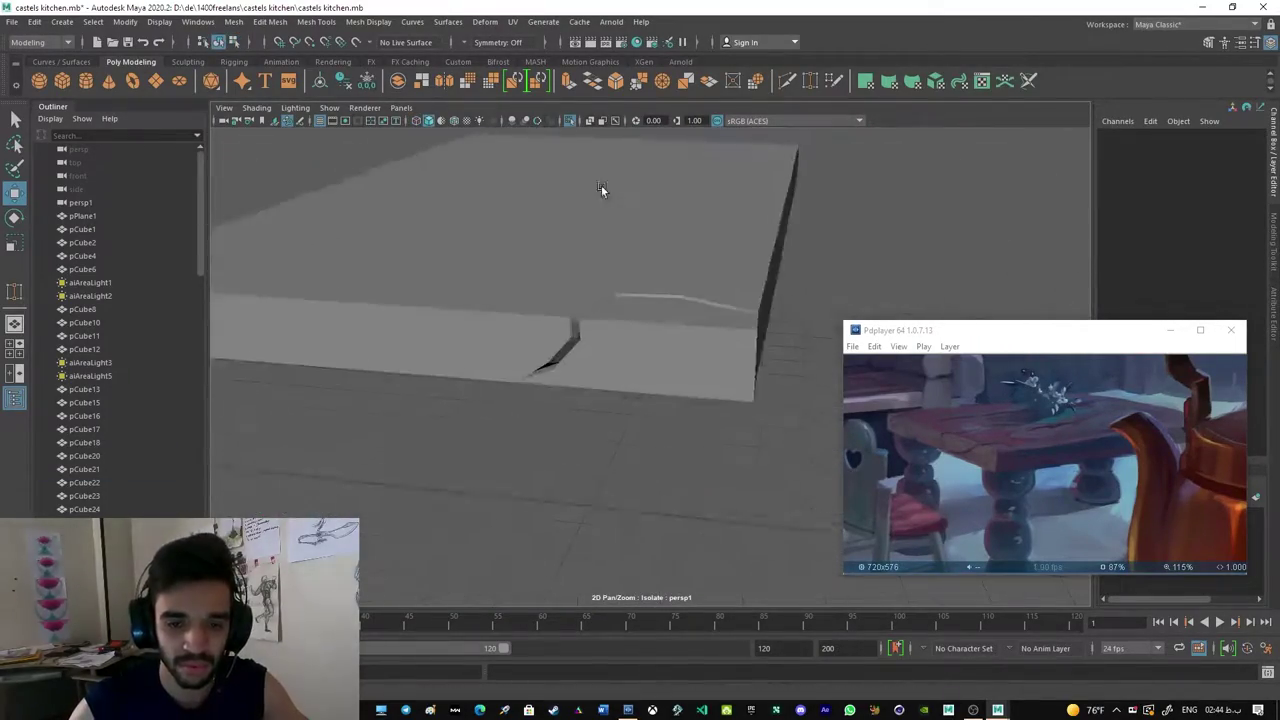
key(ctrl+z)
Step: Cut edges near the front corner and lower the top-edge vertices into a chipped dent
key(ctrl+z)
key(ctrl+z)
key(ctrl+z)
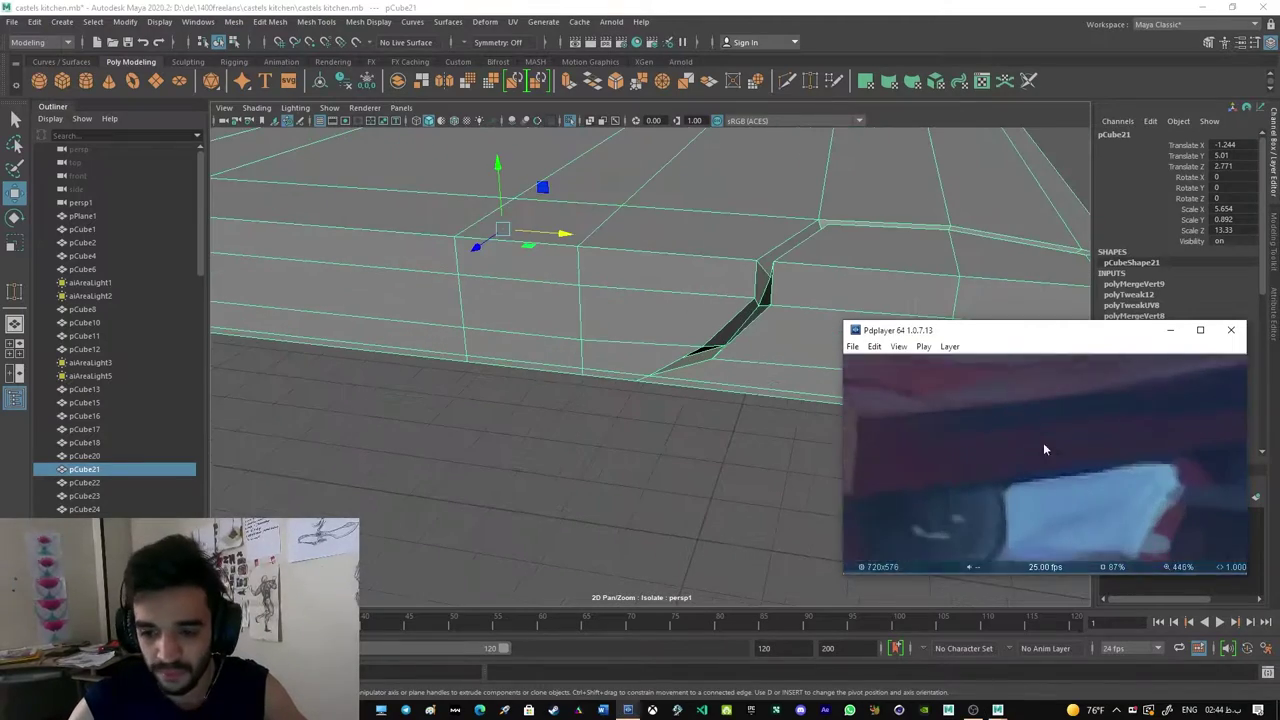
key(ctrl+z)
key(ctrl+z)
key(ctrl+z)
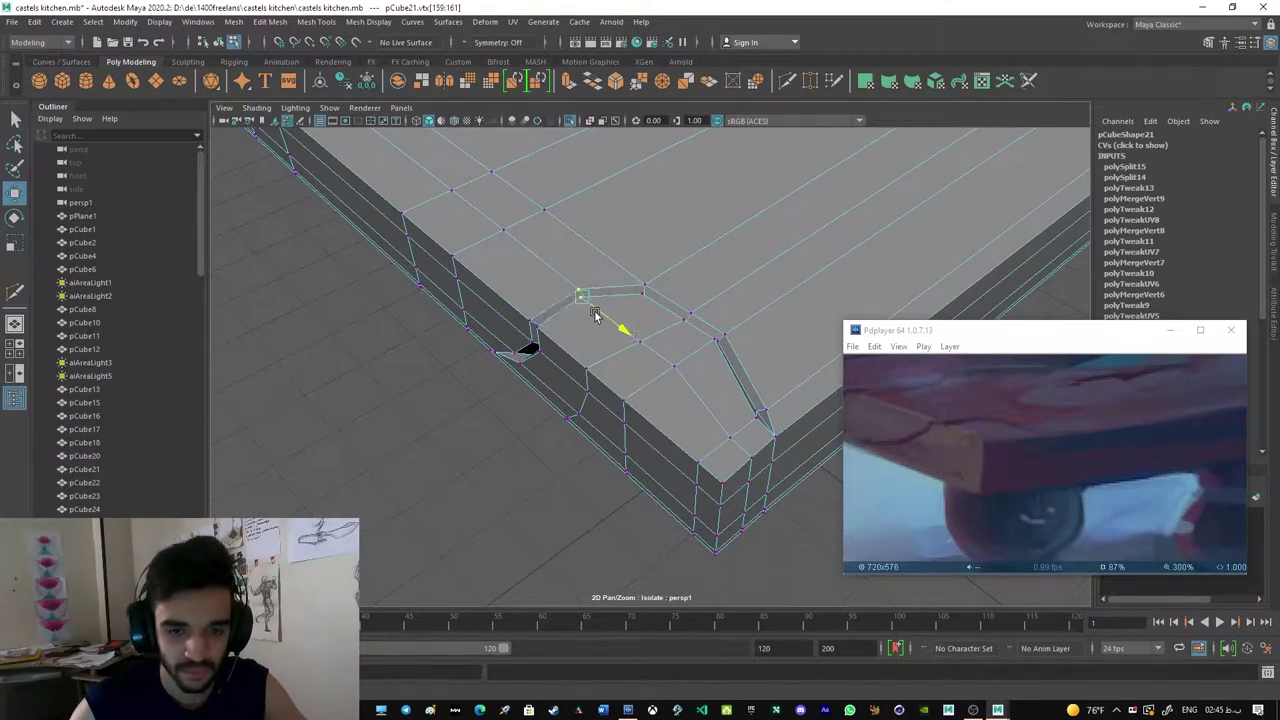
key(ctrl+z)
key(ctrl+z)
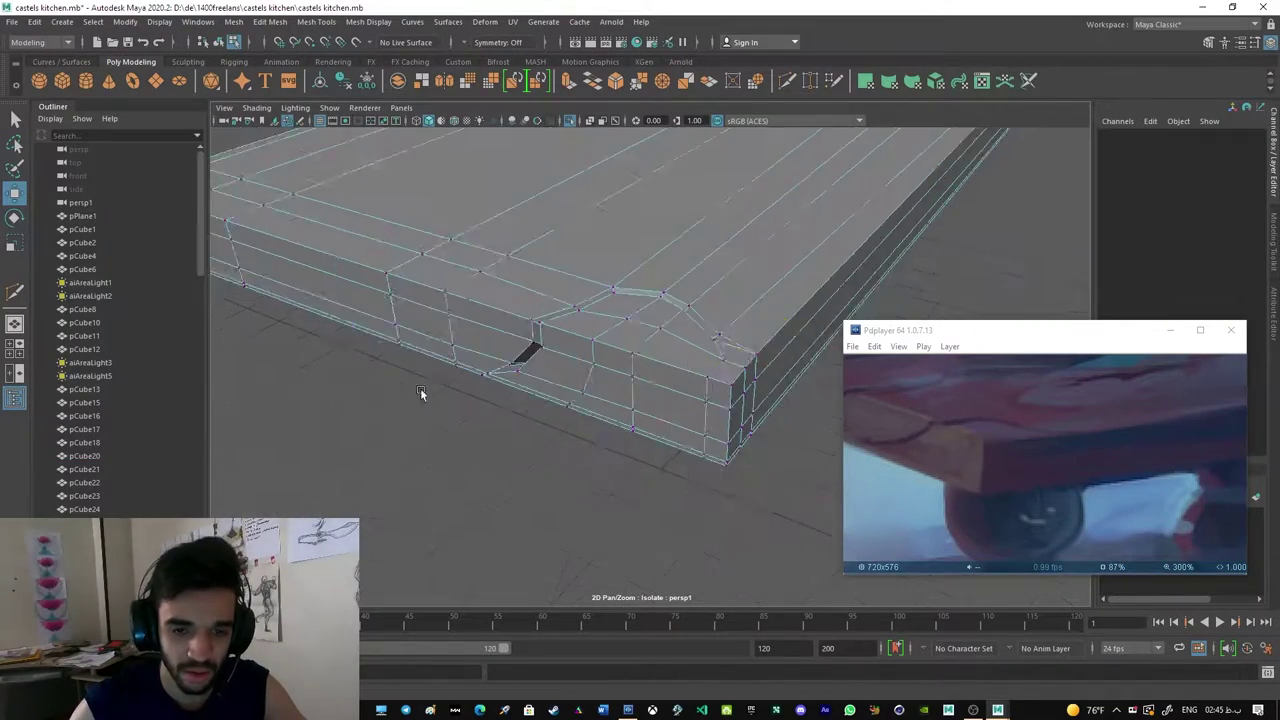
key(ctrl+z)
key(ctrl+z)
key(ctrl+z)
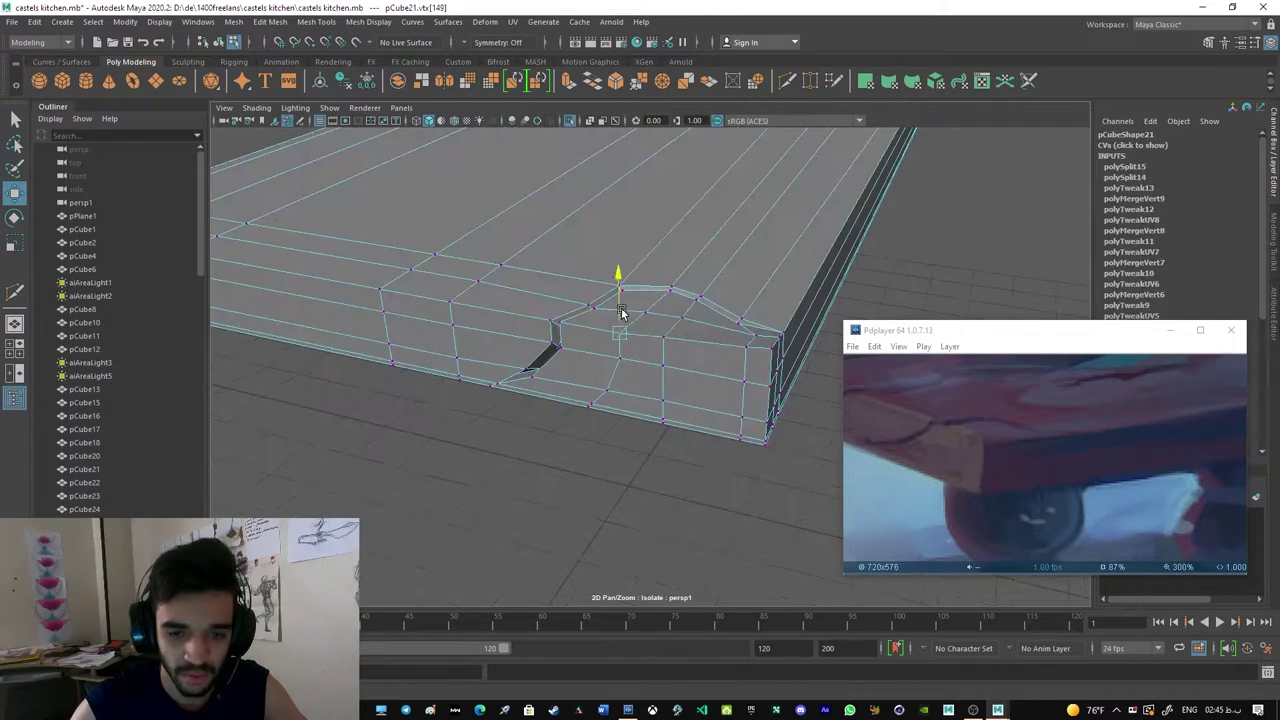
key(ctrl+z)
key(ctrl+z)
key(ctrl+z)
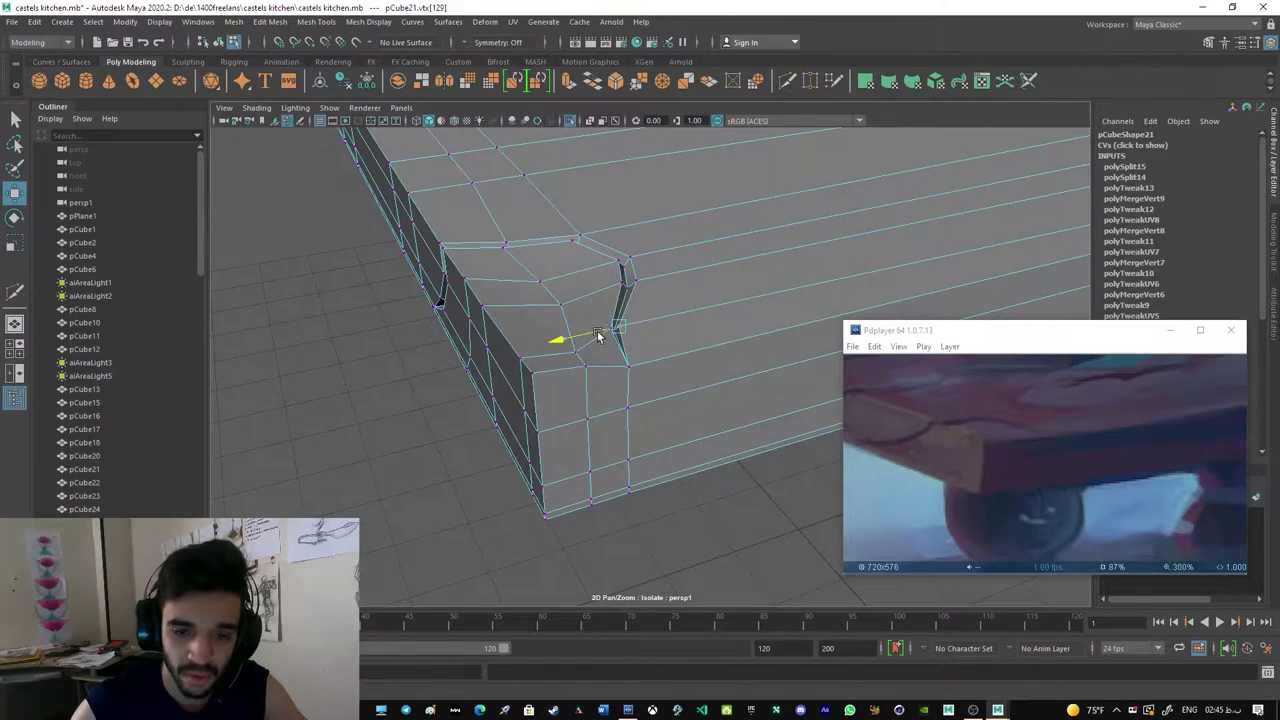
key(ctrl+z)
key(ctrl+z)
key(ctrl+z)
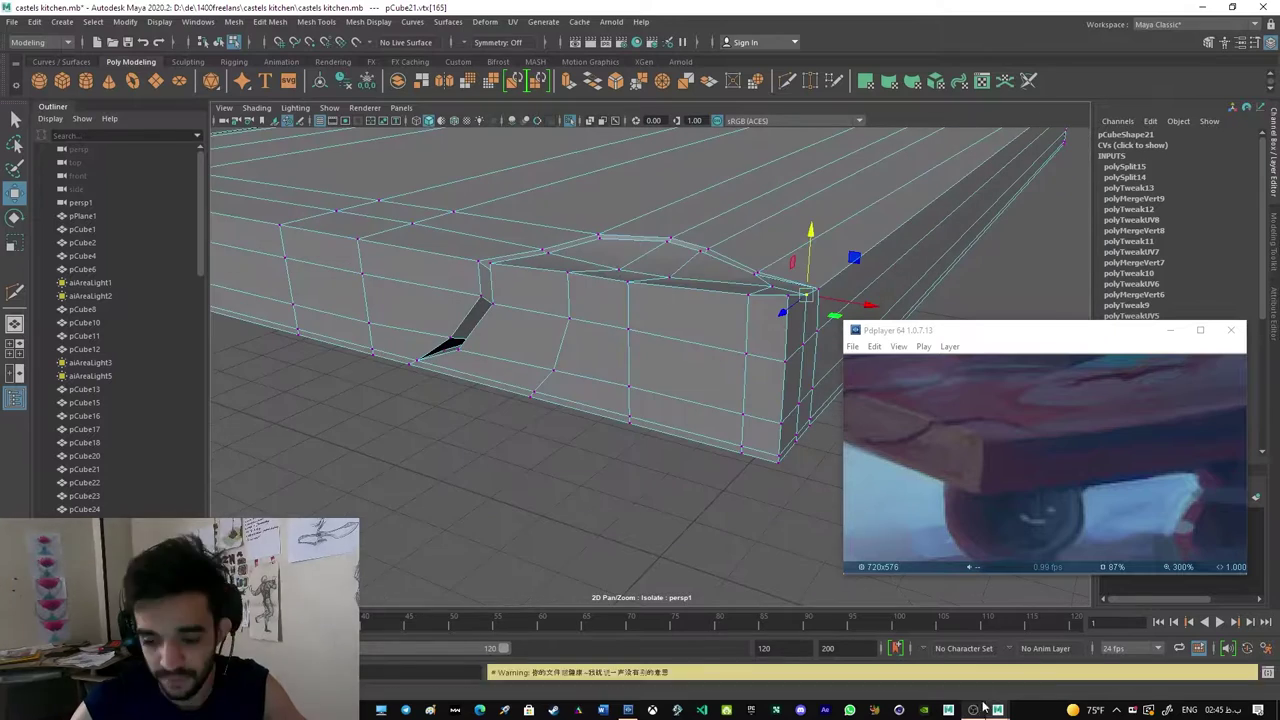
key(ctrl+z)
key(ctrl+z)
key(ctrl+z)
key(ctrl+z)
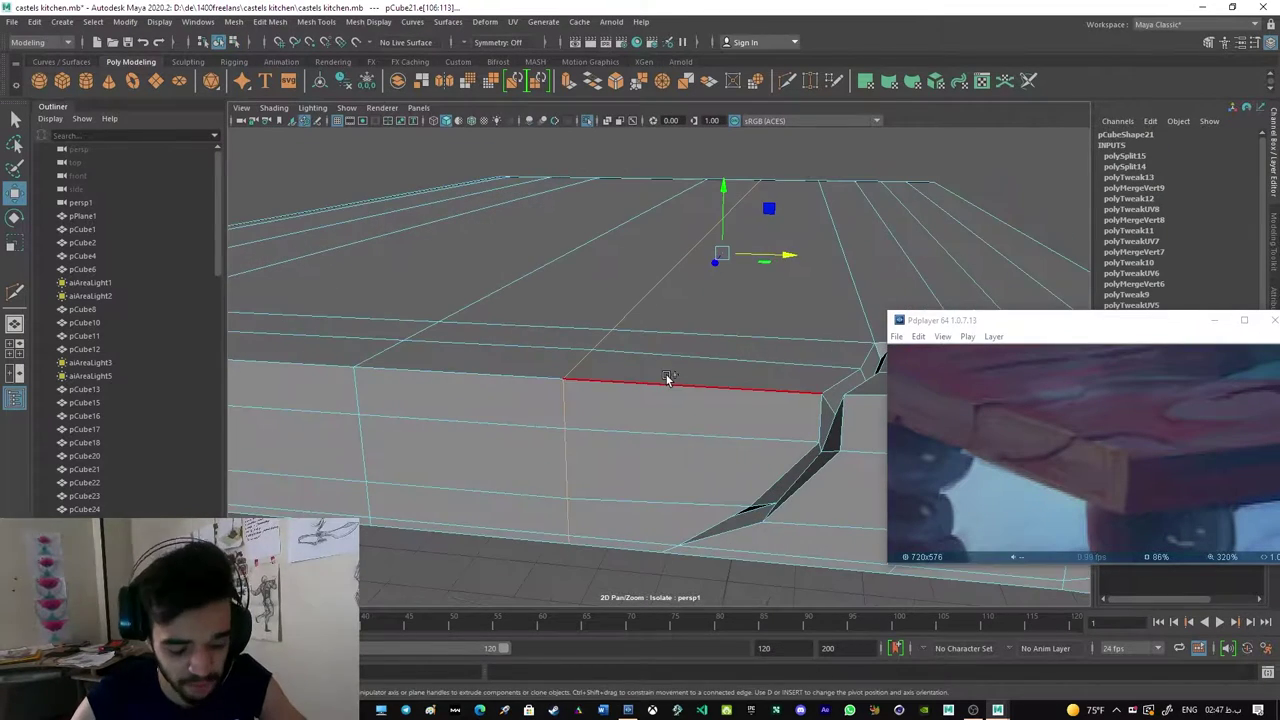
key(ctrl+z)
Step: Multi-Cut new edges across the plank top and front edge beside the crack
click(560, 385)
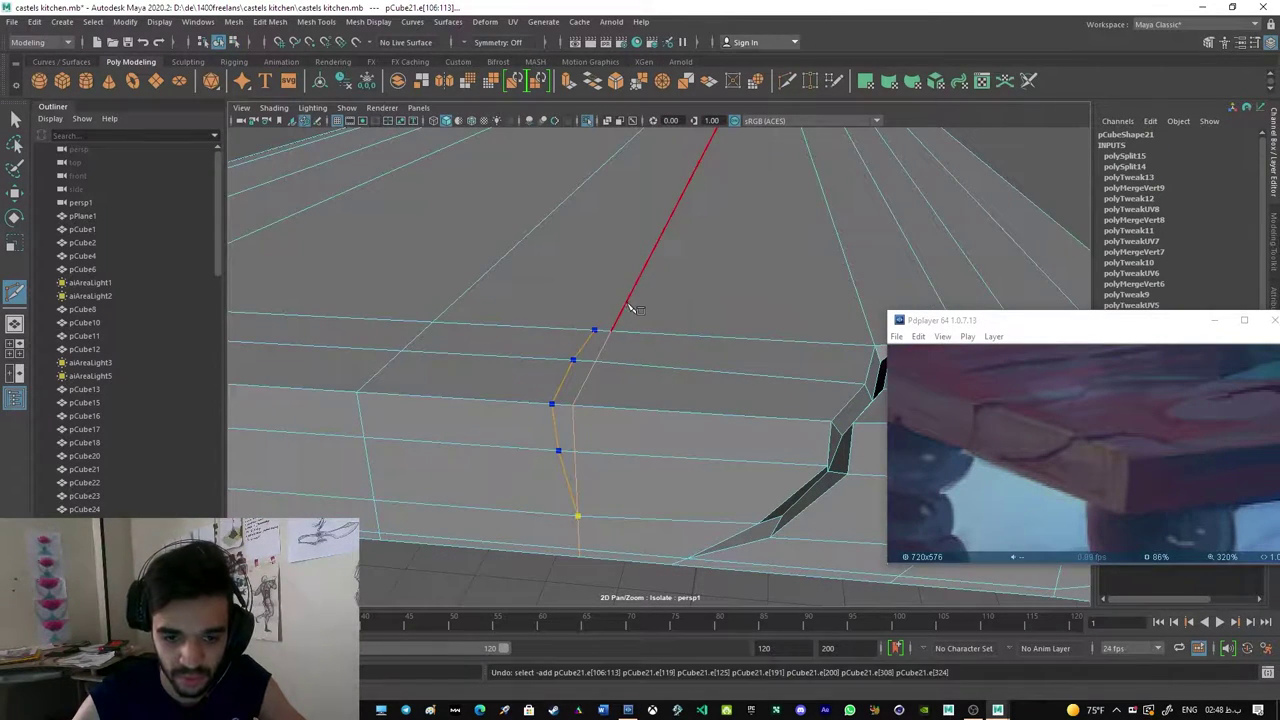
click(630, 308)
key(Return)
key(ctrl+z)
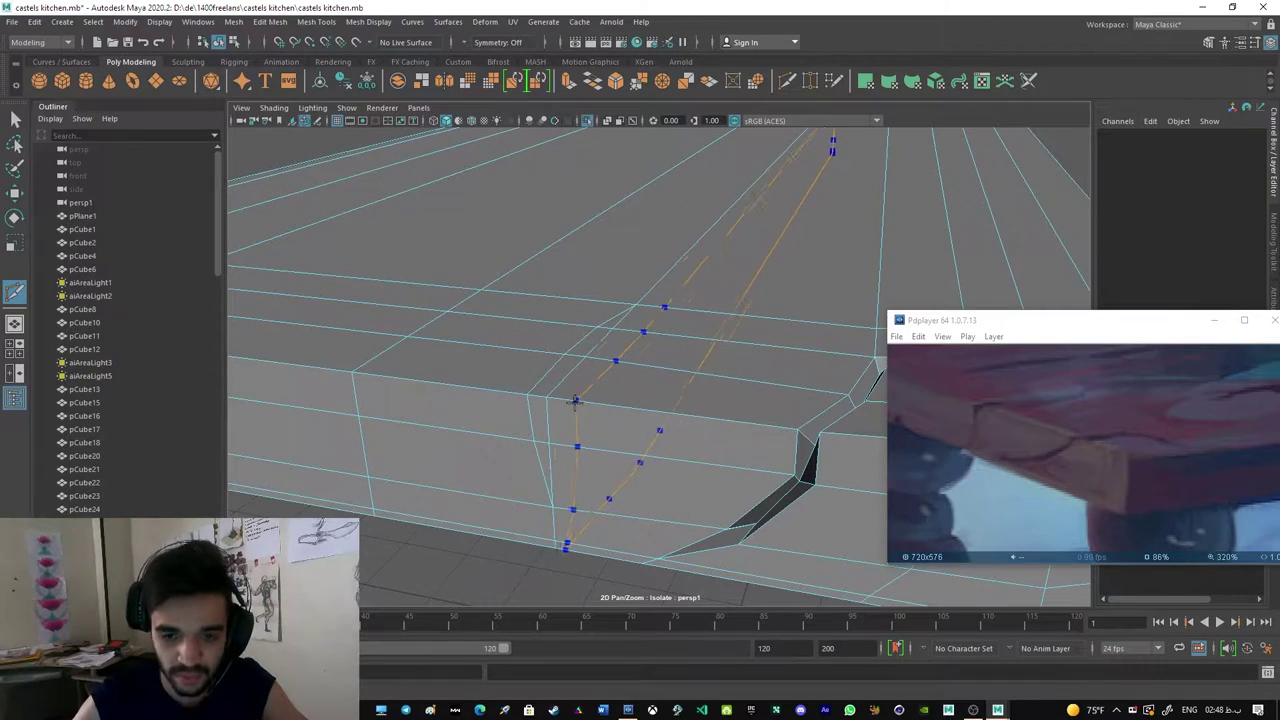
key(ctrl+z)
key(ctrl+z)
key(ctrl+z)
key(ctrl+z)
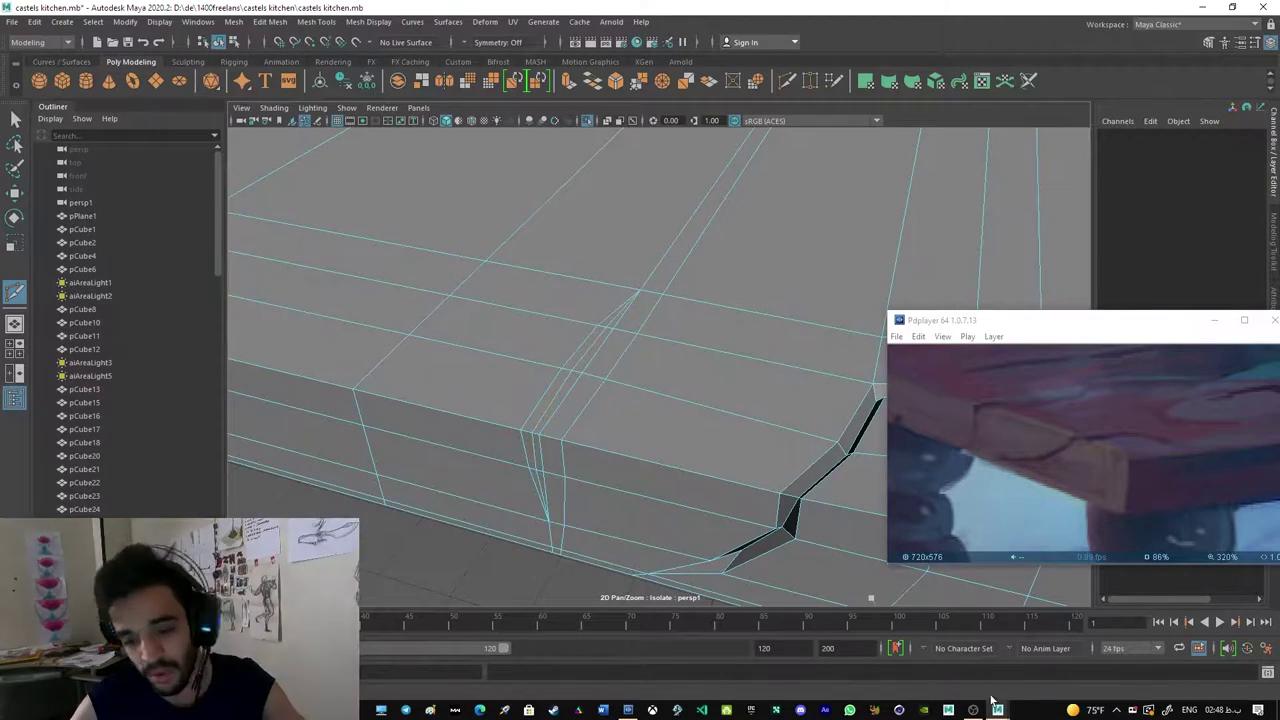
Step: Scale the new cut's vertices inward to open a thin split
right_drag(557, 400, 557, 300)
mouse_move(457, 409)
alt+mouse_down()
mouse_move(557, 371)
mouse_move(605, 370)
alt+mouse_up()
click(540, 386)
key(r)
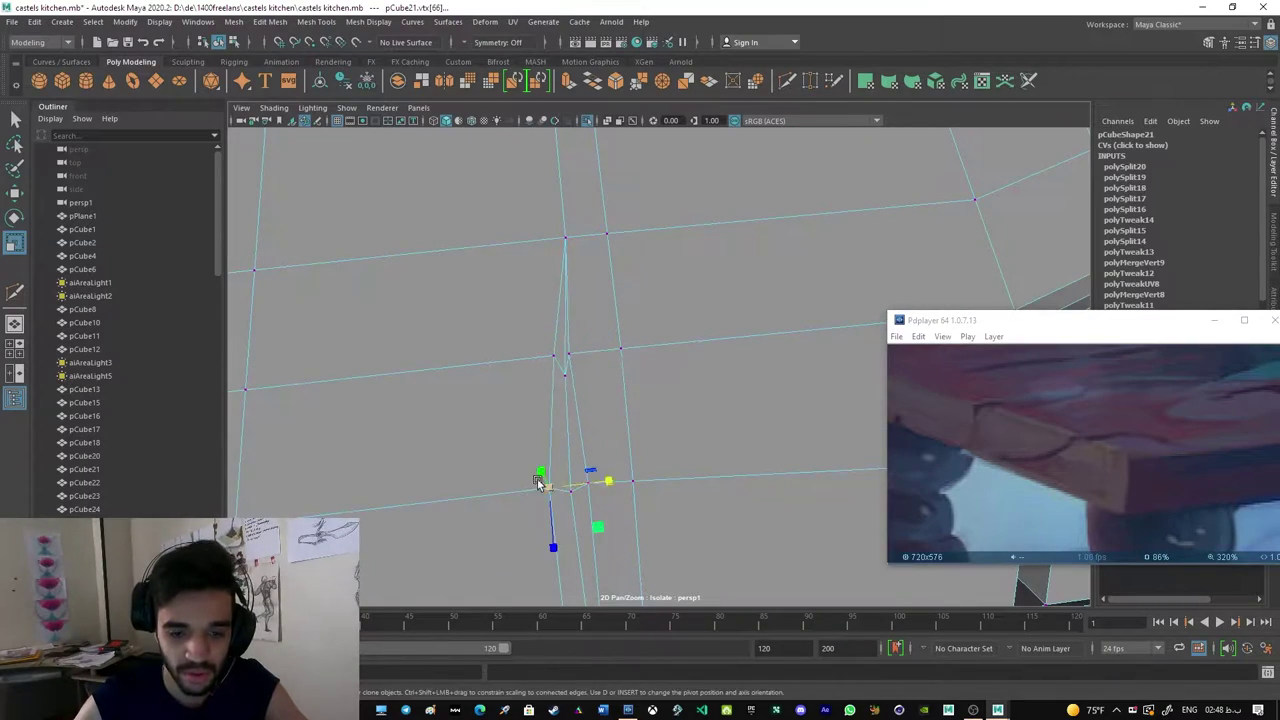
mouse_move(552, 458)
alt+mouse_down()
mouse_move(520, 251)
mouse_move(443, 334)
alt+mouse_up()
mouse_move(597, 416)
mouse_down()
mouse_move(547, 428)
mouse_move(597, 439)
mouse_move(729, 411)
mouse_move(757, 380)
mouse_move(667, 343)
mouse_move(737, 289)
mouse_up()
click(609, 410)
mouse_move(737, 289)
alt+right_down()
mouse_move(611, 372)
mouse_move(915, 460)
alt+right_up()
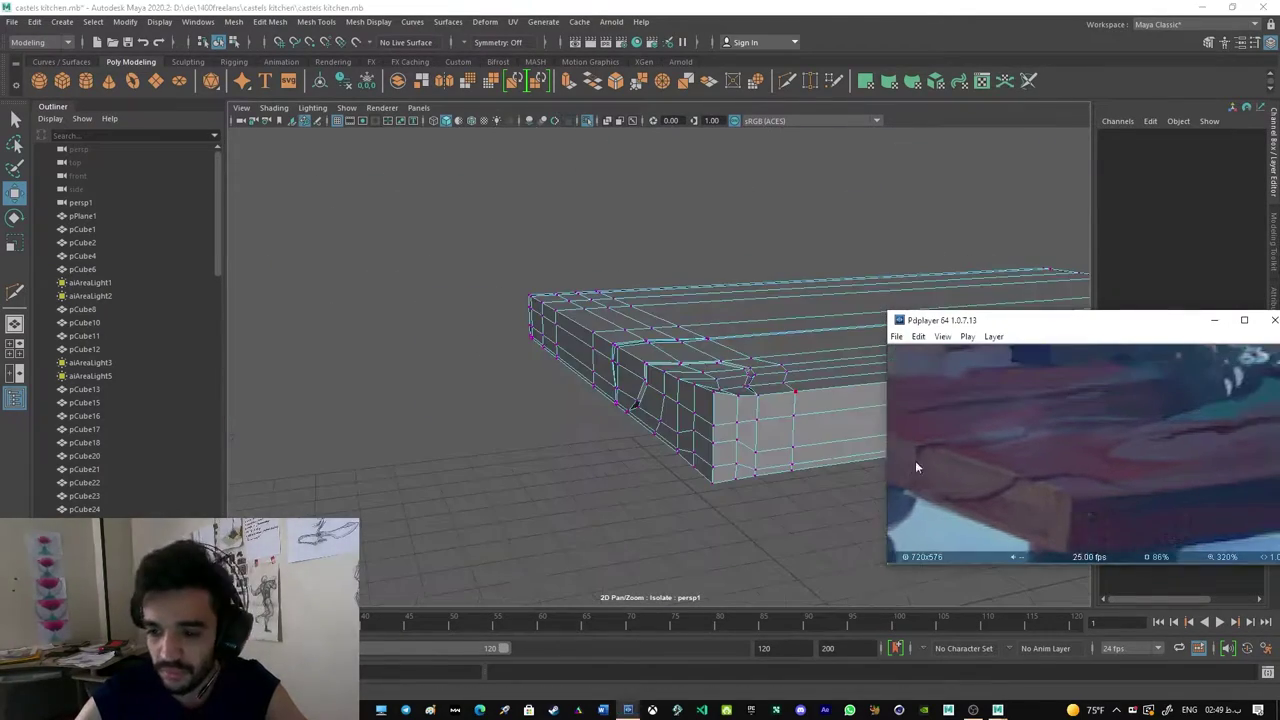
alt+drag(915, 460, 484, 411)
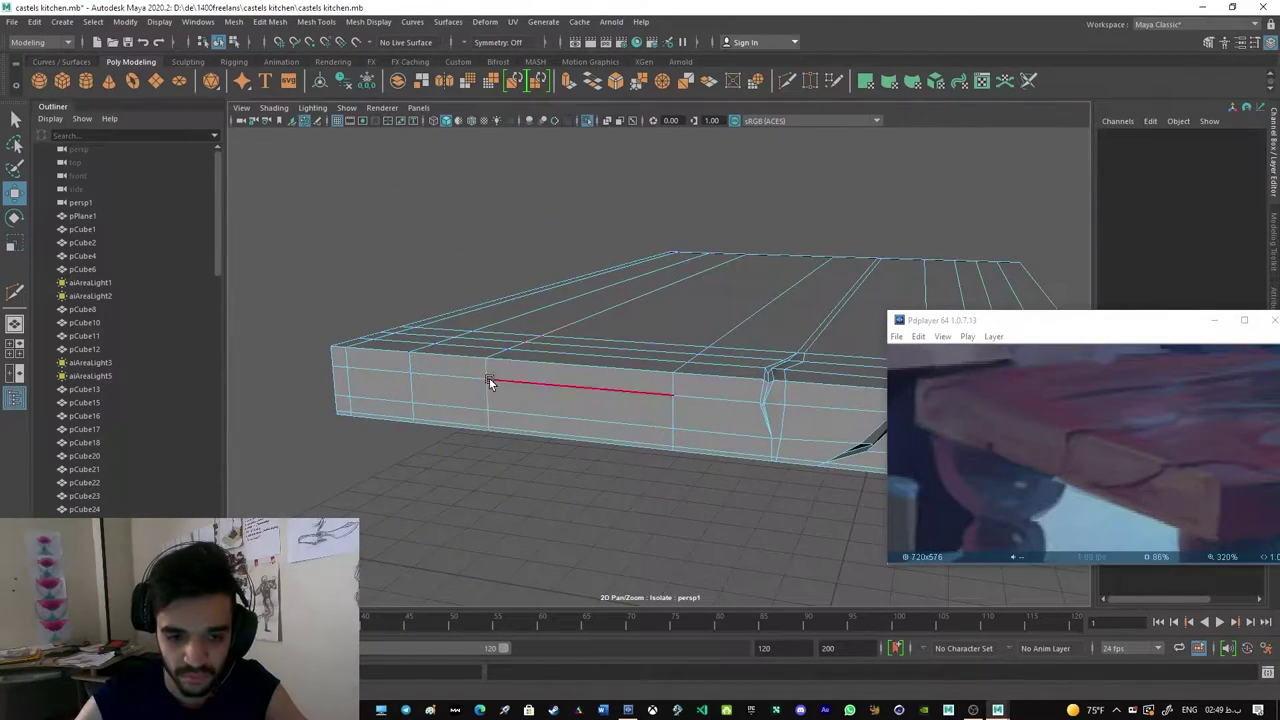
Step: Cut across the plank's front face beside the second notch
scroll(762, 324, up, 3)
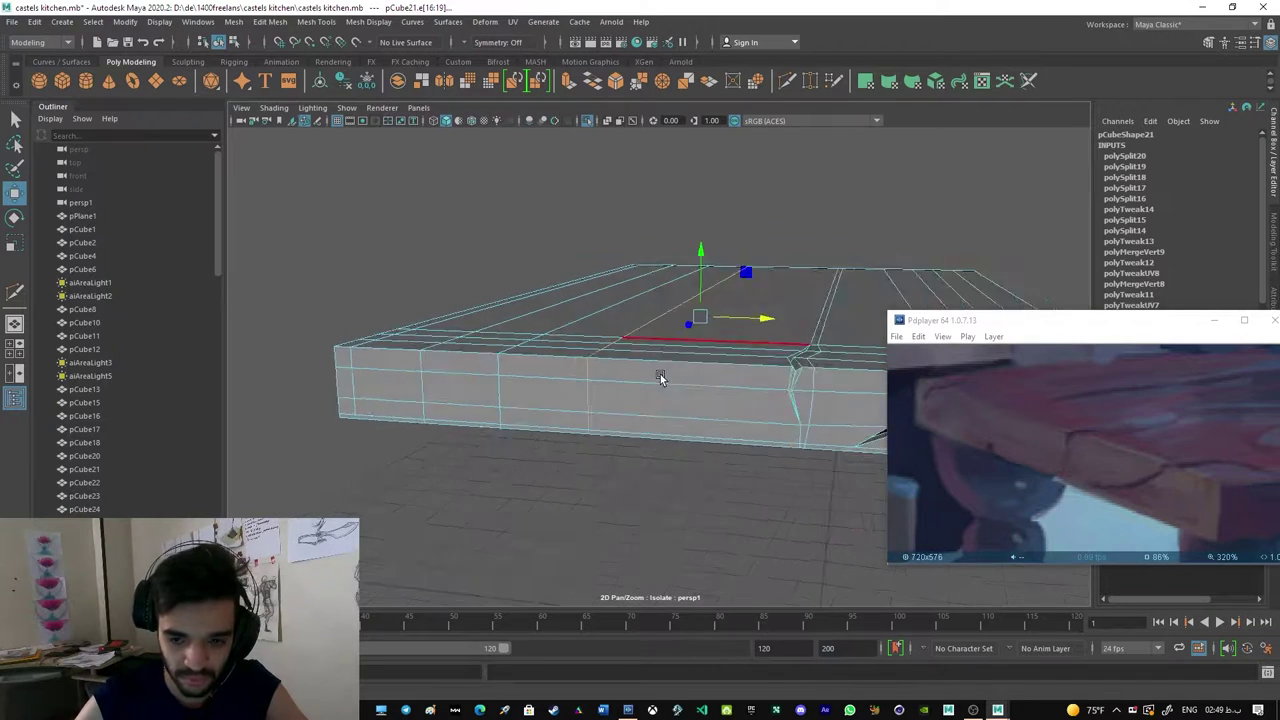
mouse_move(663, 364)
alt+mouse_down()
mouse_move(614, 408)
mouse_move(648, 262)
alt+mouse_up()
click(647, 255)
alt+drag(636, 178, 560, 337)
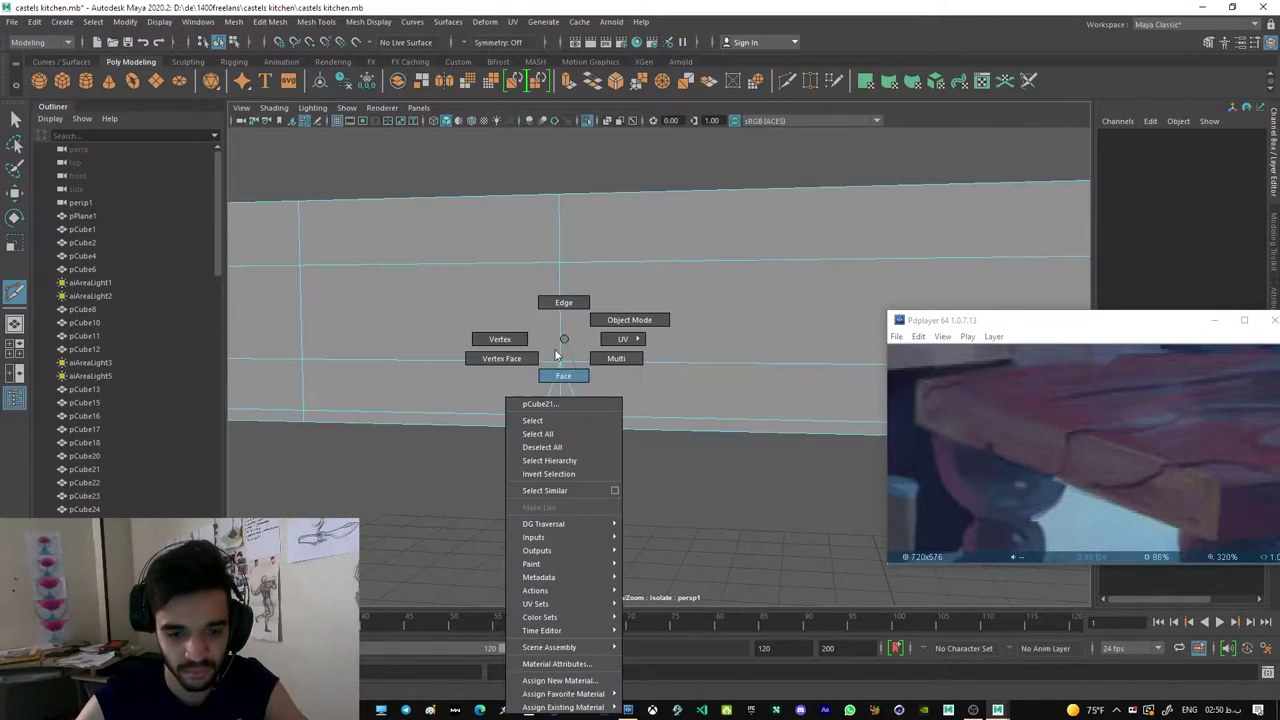
right_drag(560, 337, 560, 371)
key(q)
Step: Move front-edge vertices inward to deepen the notch into a V-shaped dent
alt+drag(560, 420, 515, 273)
mouse_move(666, 376)
alt+mouse_down()
mouse_move(746, 437)
mouse_move(640, 220)
mouse_move(694, 391)
mouse_move(676, 331)
mouse_move(611, 323)
mouse_move(717, 366)
mouse_move(694, 309)
mouse_move(642, 366)
alt+mouse_up()
key(w)
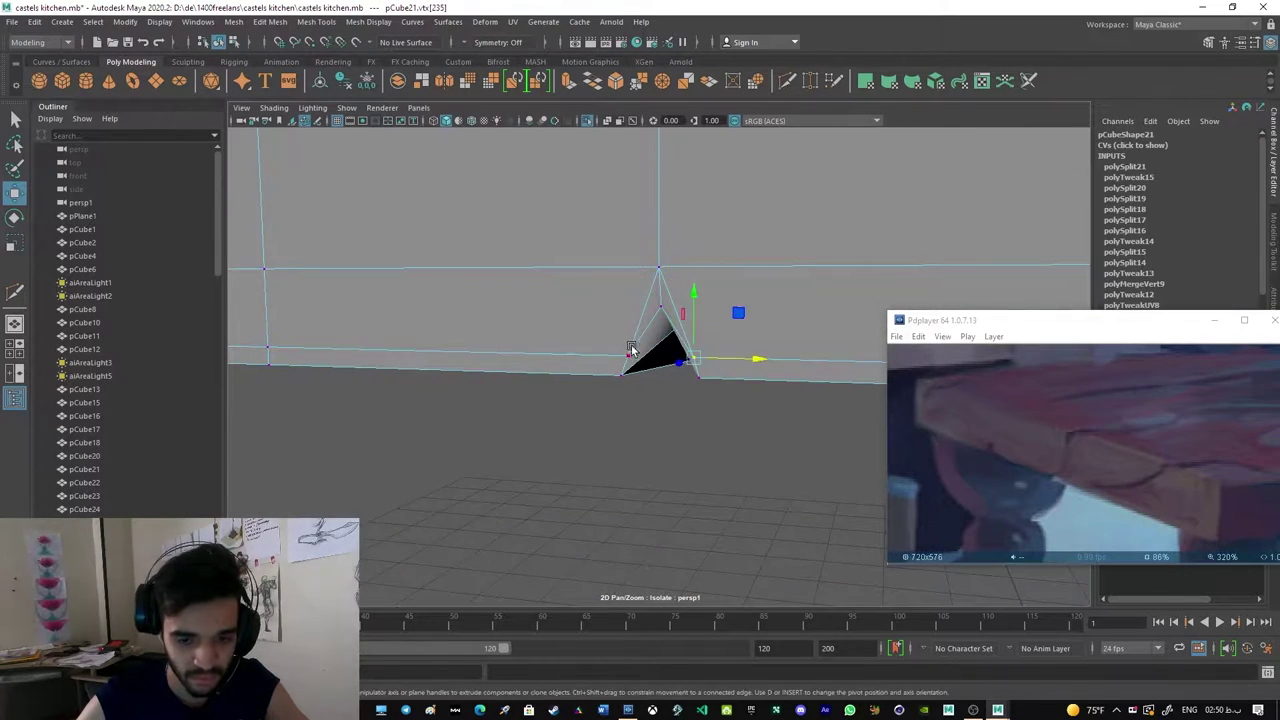
mouse_move(710, 337)
alt+mouse_down()
mouse_move(720, 283)
mouse_move(737, 380)
mouse_move(462, 376)
alt+mouse_up()
click(462, 376)
scroll(462, 376, up, 5)
drag(737, 371, 569, 383)
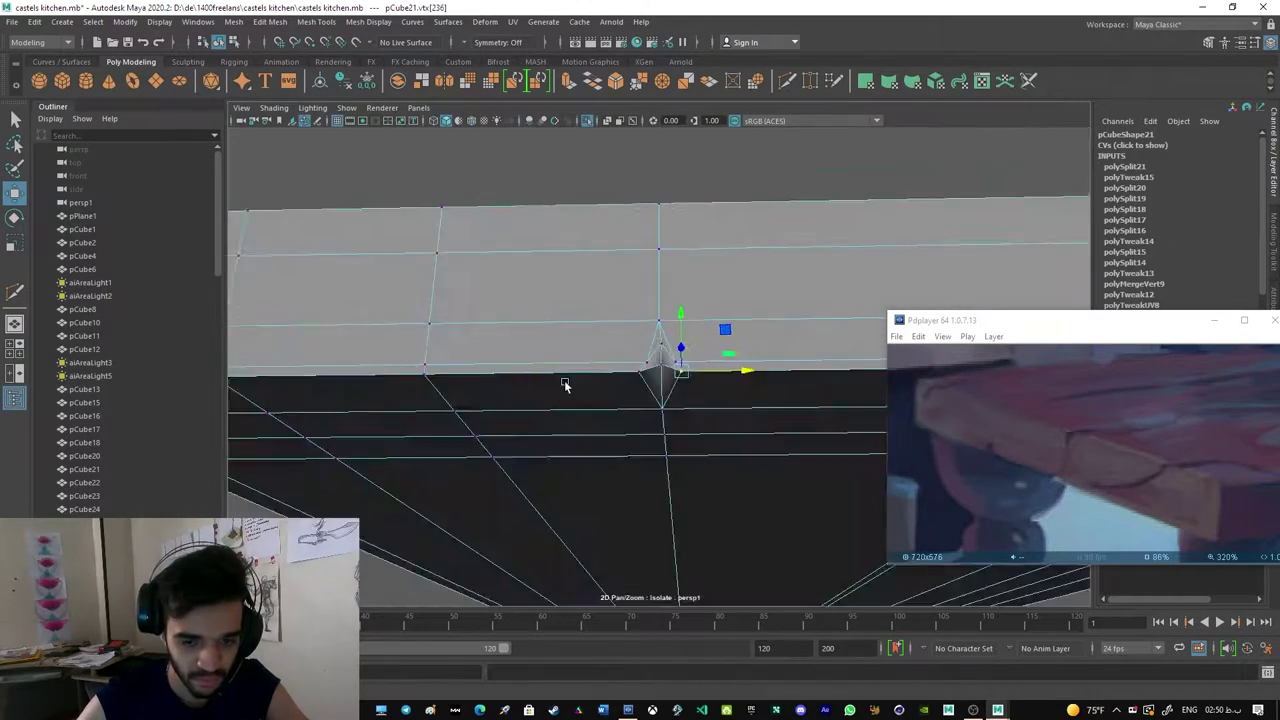
scroll(569, 383, down, 5)
mouse_move(661, 426)
alt+mouse_down()
mouse_move(650, 470)
mouse_move(488, 392)
alt+mouse_up()
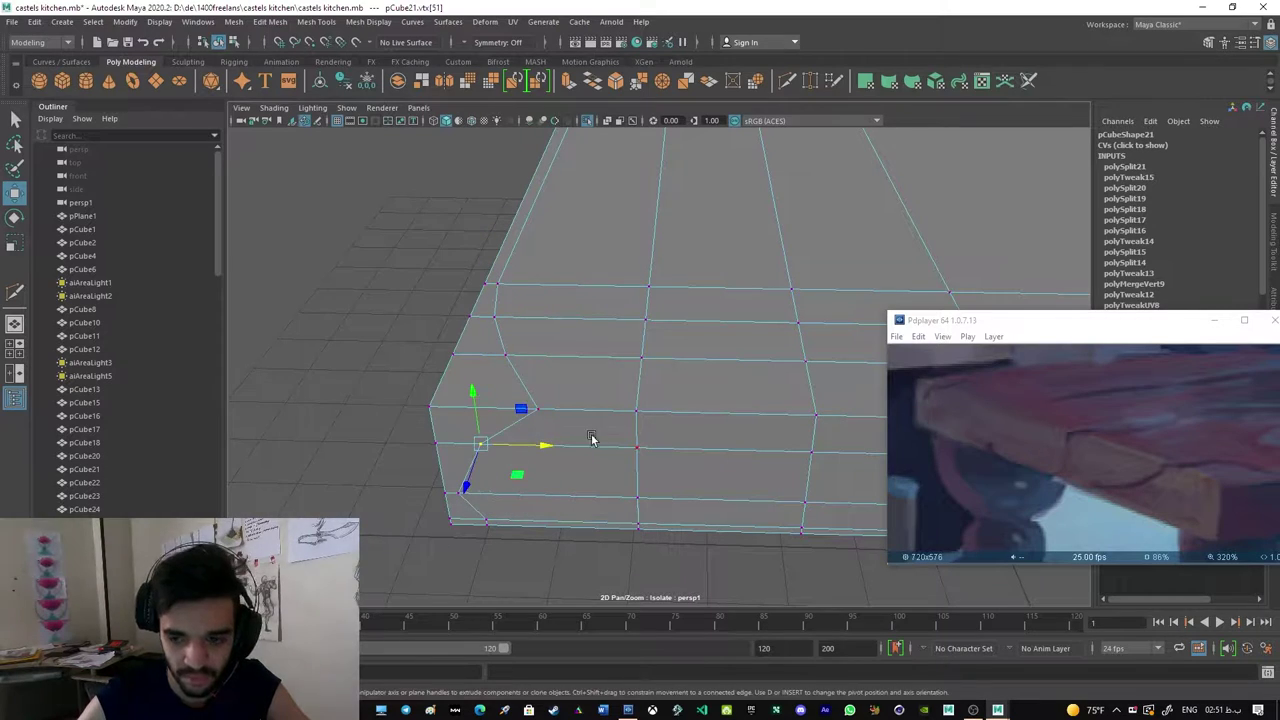
Step: Add a cut across the plank's end corner
alt+drag(521, 340, 493, 388)
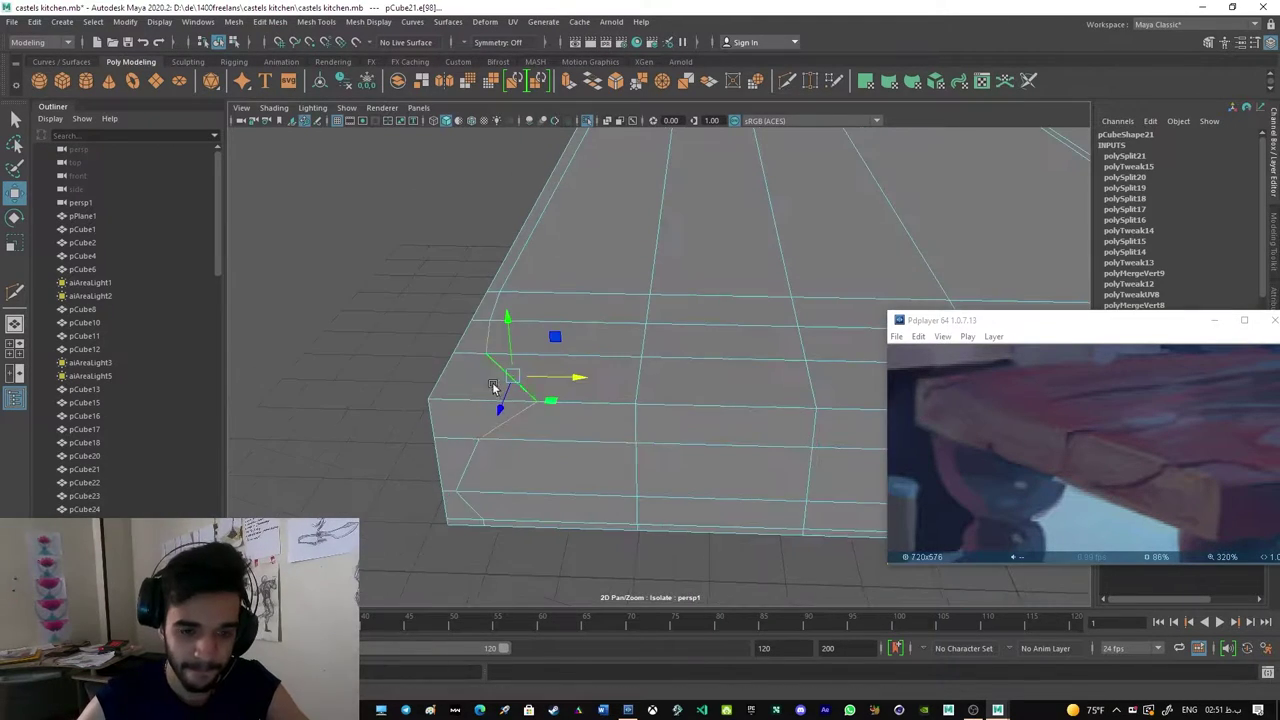
alt+drag(501, 433, 503, 399)
click(503, 399)
right_drag(488, 393, 503, 395)
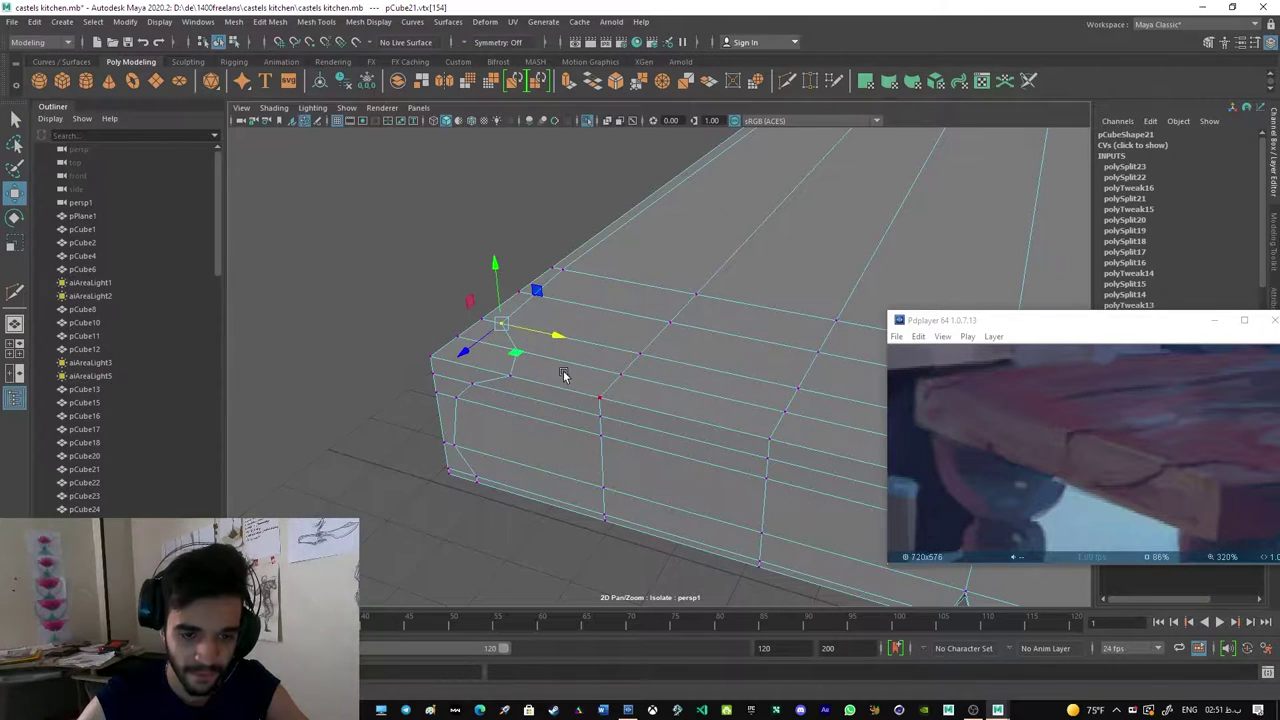
Step: Bevel the corner edge with a 0.2 fraction to chip the corner
right_drag(523, 340, 523, 300)
right_drag(531, 397, 494, 414)
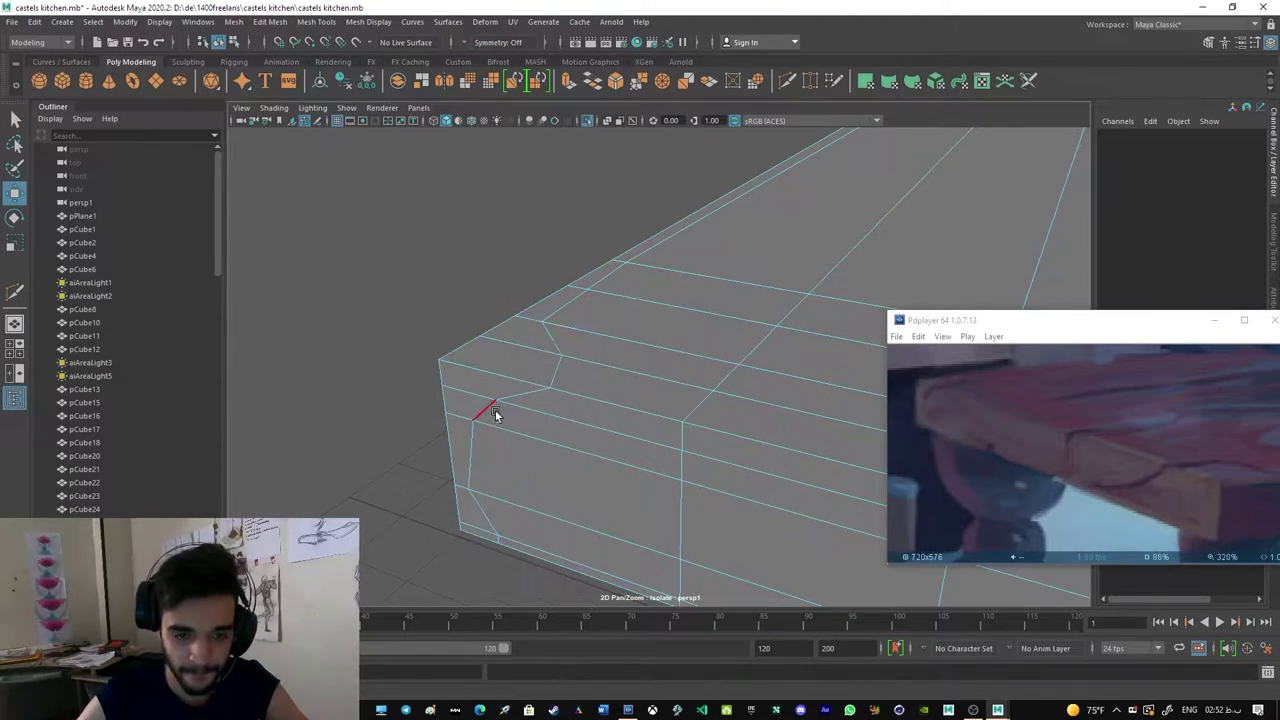
click(493, 411)
alt+drag(493, 411, 788, 398)
key(ctrl+b)
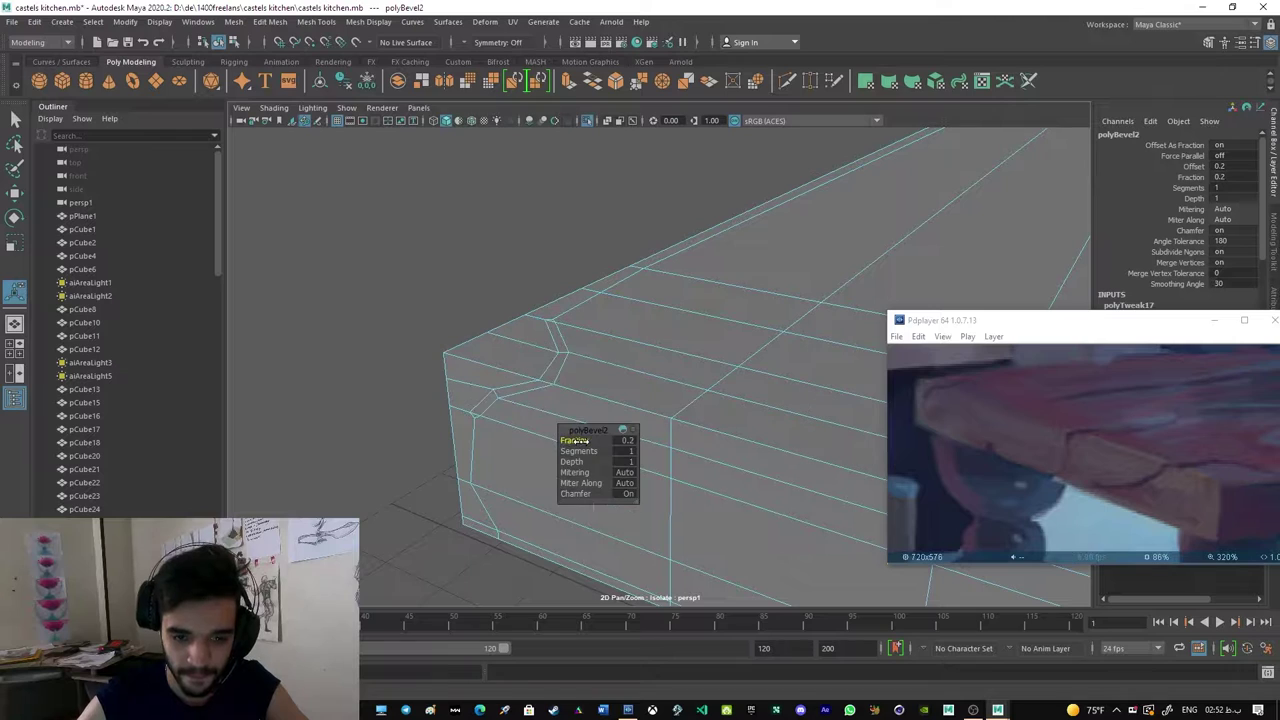
mouse_move(575, 441)
alt+mouse_down()
mouse_move(574, 343)
mouse_move(491, 466)
alt+mouse_up()
scroll(491, 466, up, 3)
Step: Extrude the corner chip face into the plank as a test and inspect its edges
shift+right_drag(514, 412, 533, 421)
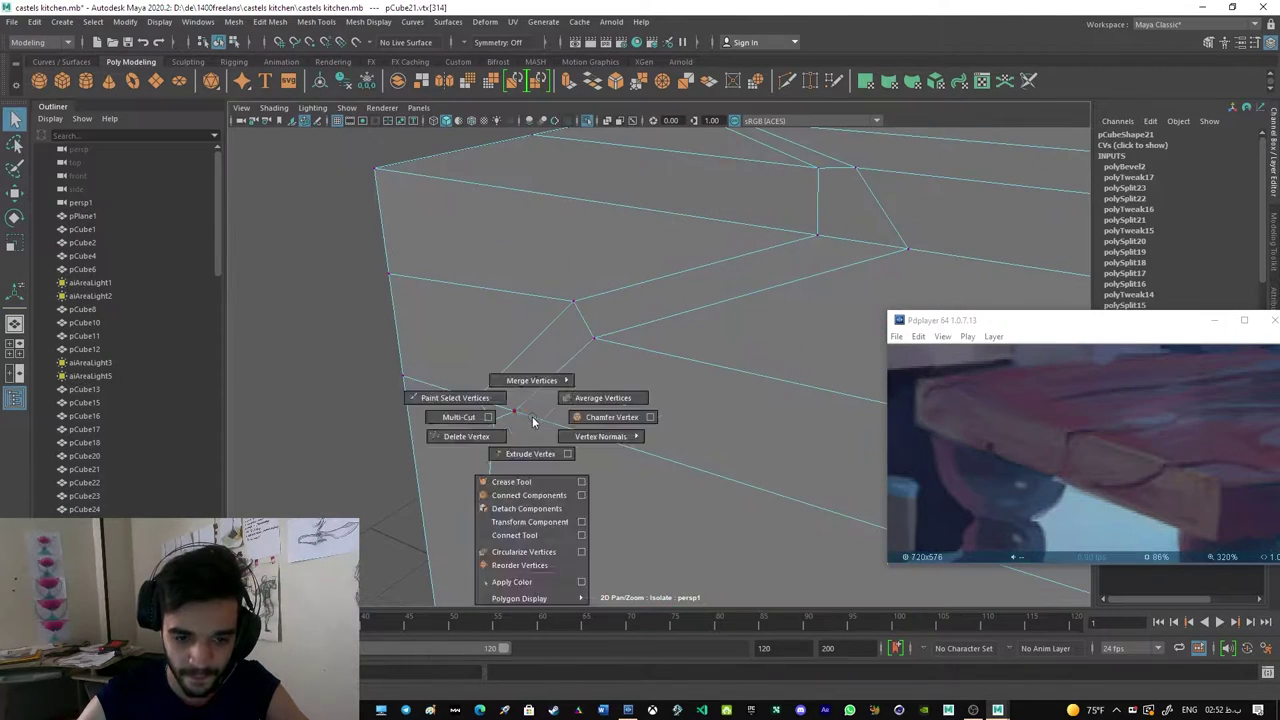
alt+drag(476, 397, 713, 390)
right_drag(713, 390, 644, 426)
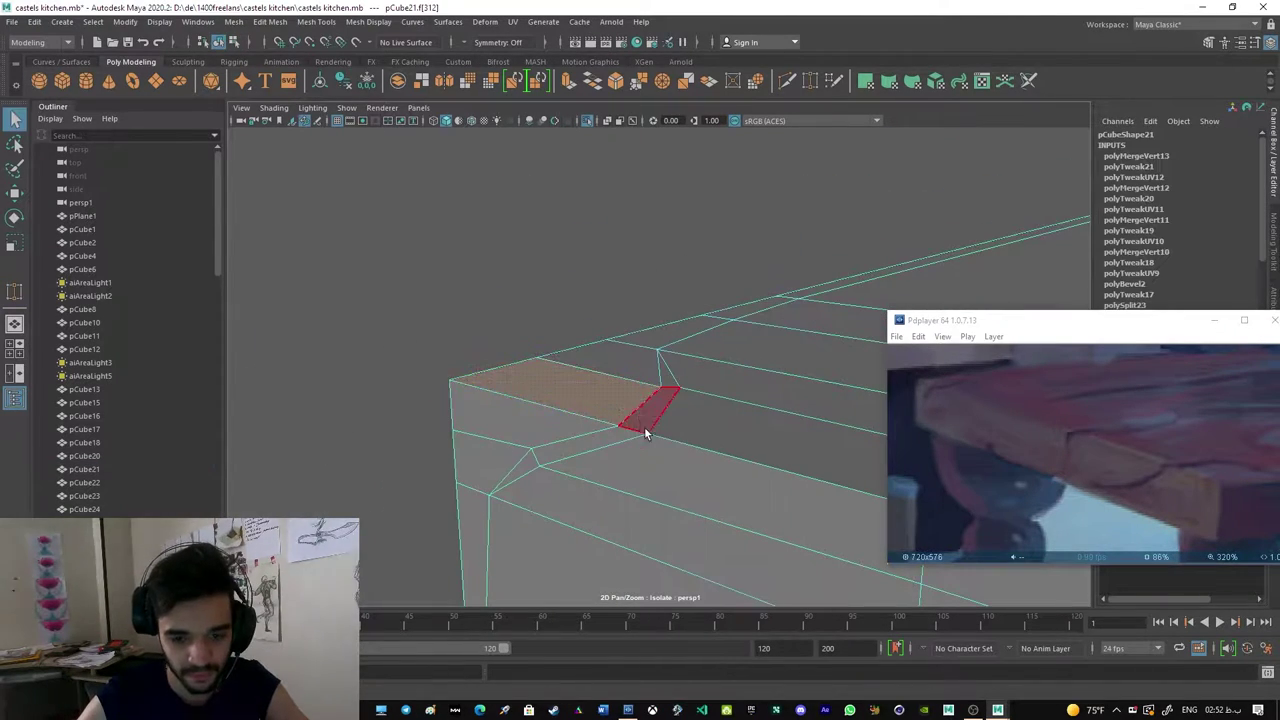
mouse_move(645, 422)
alt+mouse_down()
mouse_move(528, 408)
mouse_move(560, 395)
alt+mouse_up()
key(ctrl+e)
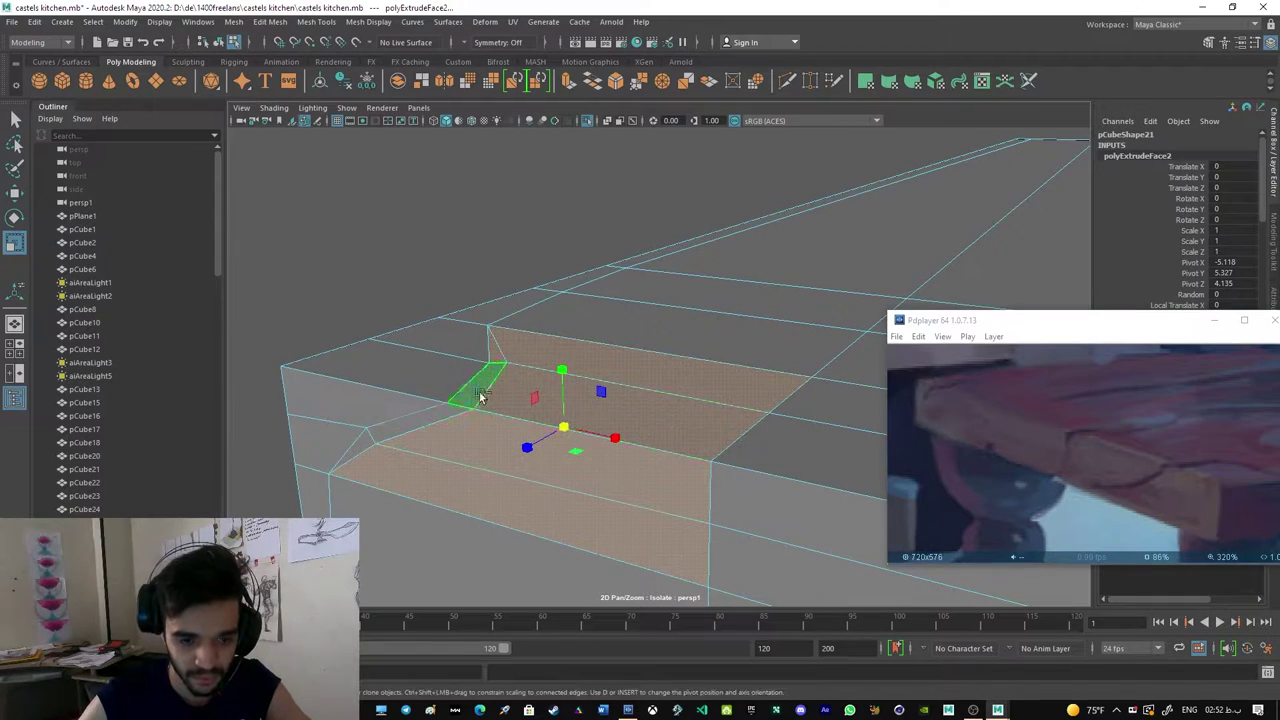
mouse_move(480, 397)
alt+mouse_down()
mouse_move(440, 380)
mouse_move(520, 380)
mouse_move(514, 405)
mouse_move(684, 328)
mouse_move(643, 414)
mouse_move(370, 388)
alt+mouse_up()
click(370, 388)
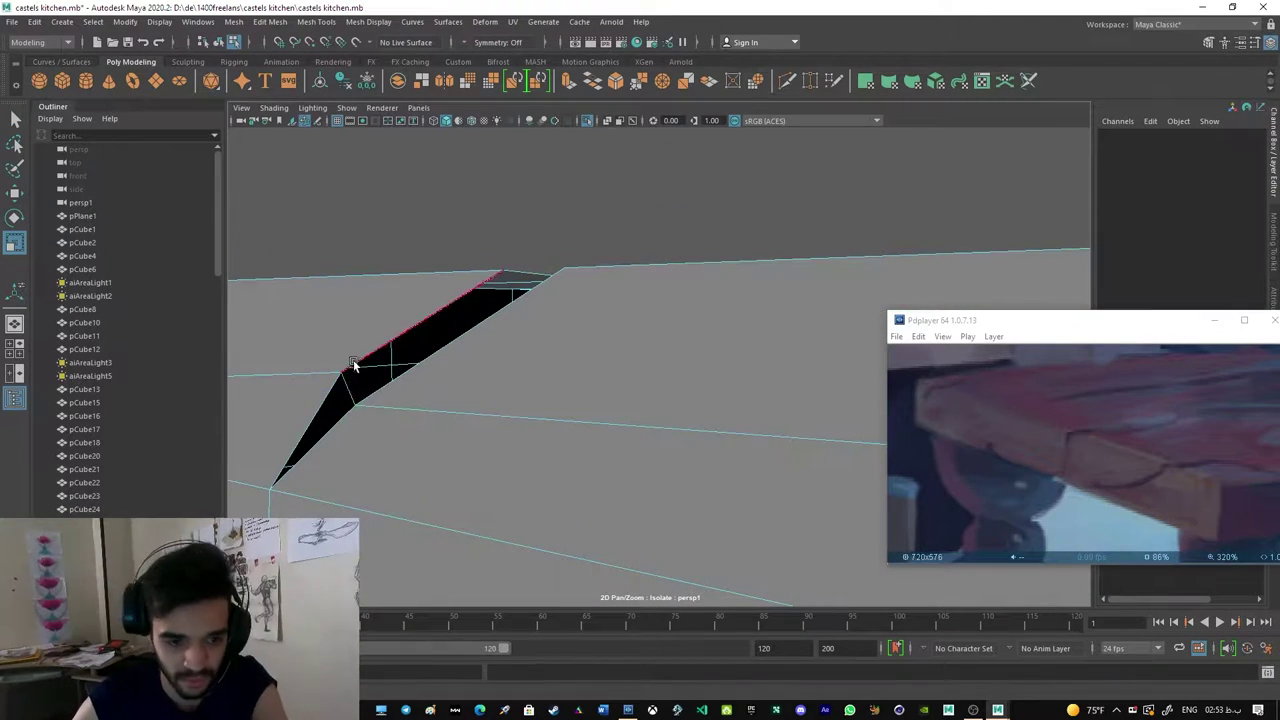
right_drag(350, 373, 350, 375)
mouse_move(420, 380)
alt+mouse_down()
mouse_move(562, 257)
mouse_move(610, 290)
mouse_move(600, 300)
mouse_move(645, 238)
alt+mouse_up()
key(F9)
click(623, 286)
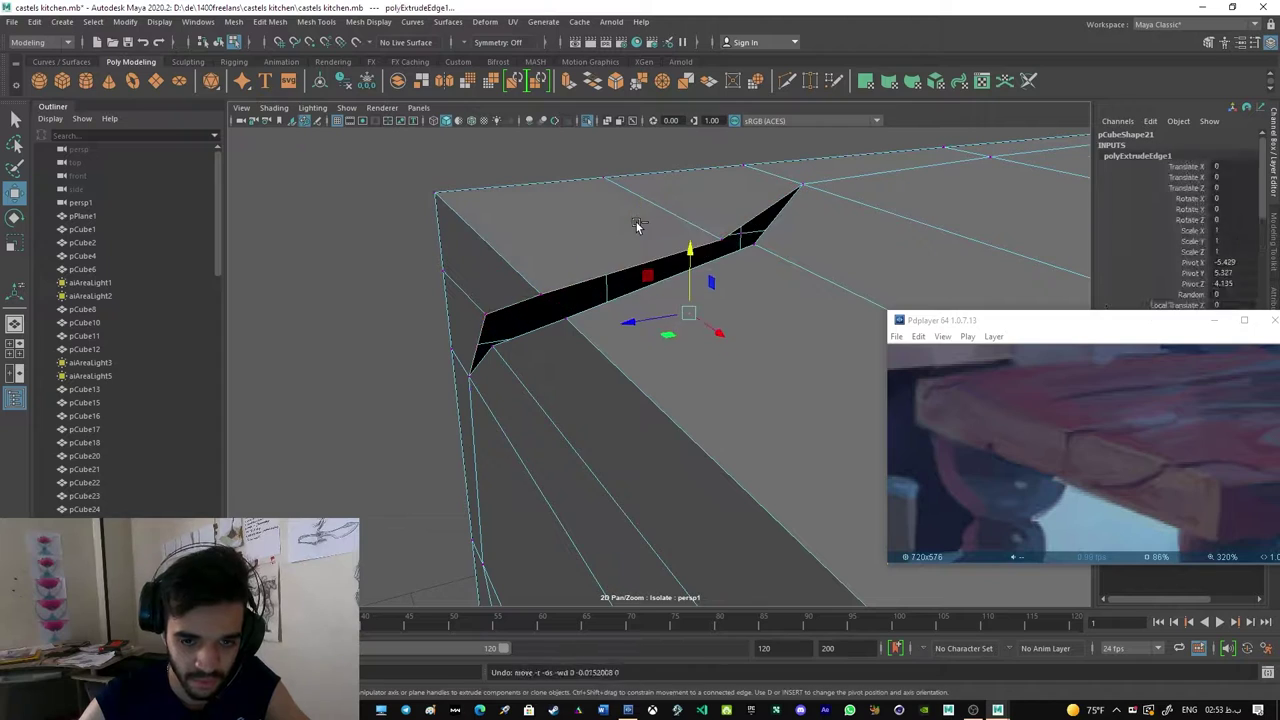
Step: Undo the test extrusion and delete the faces along the crack to open a gap
key(ctrl+z)
key(ctrl+z)
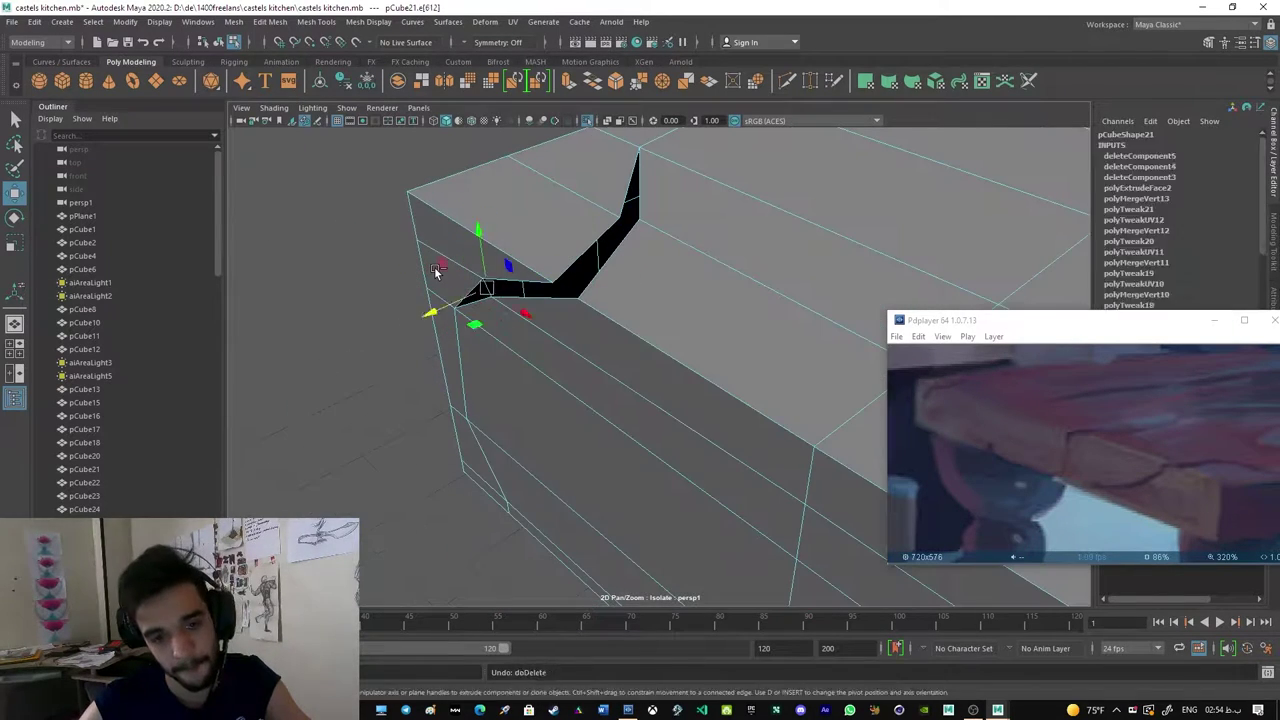
key(ctrl+z)
key(ctrl+z)
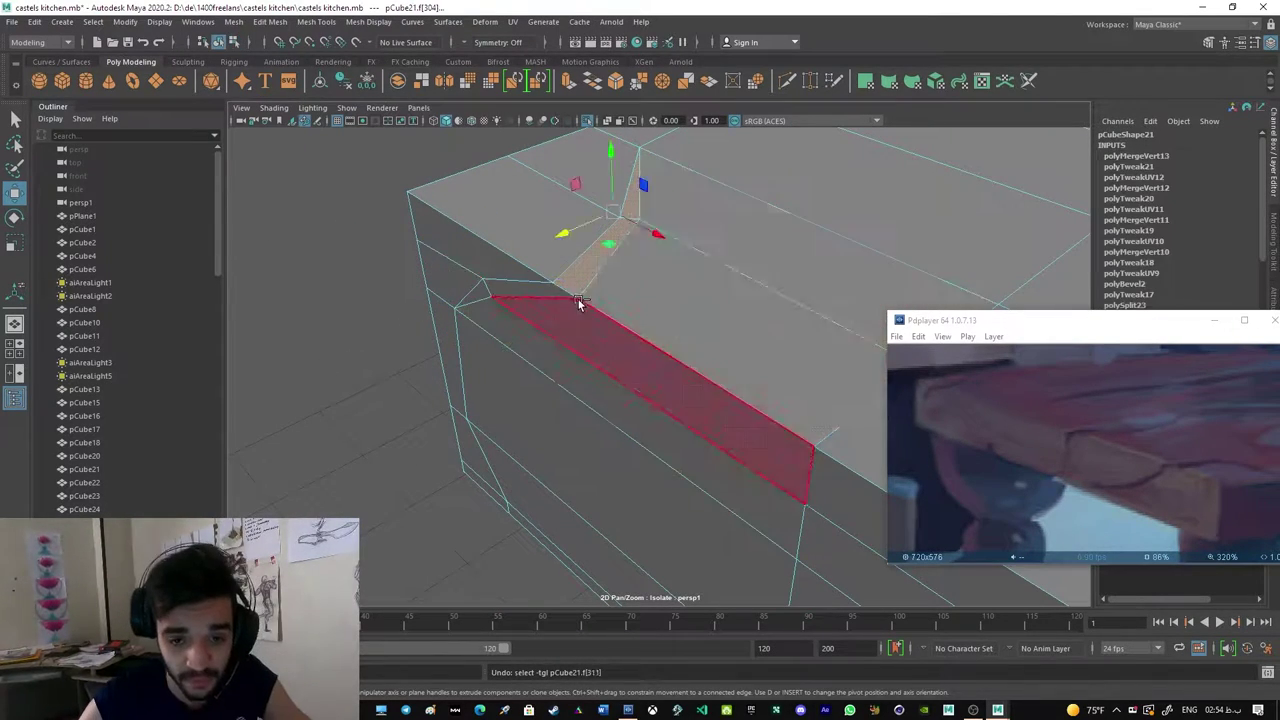
key(ctrl+z)
alt+drag(517, 232, 596, 266)
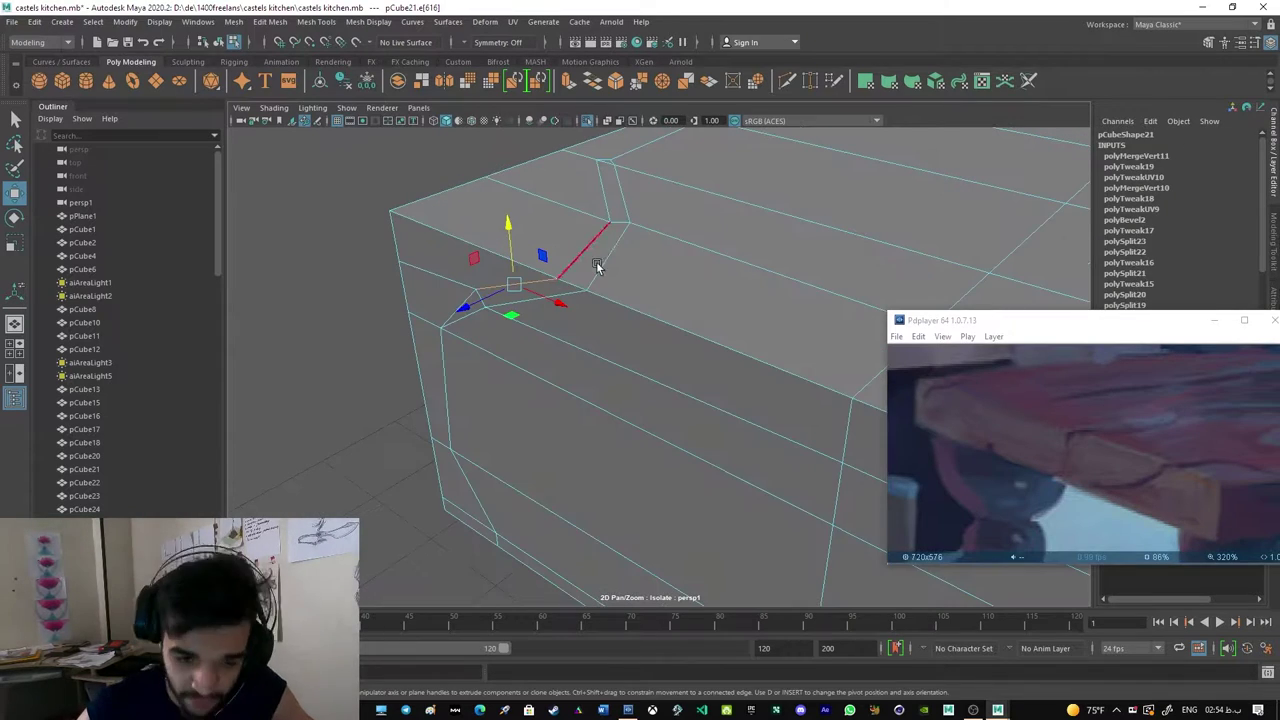
key(Delete)
Step: Select the border edges and vertices around the new crack hole
alt+drag(646, 323, 577, 337)
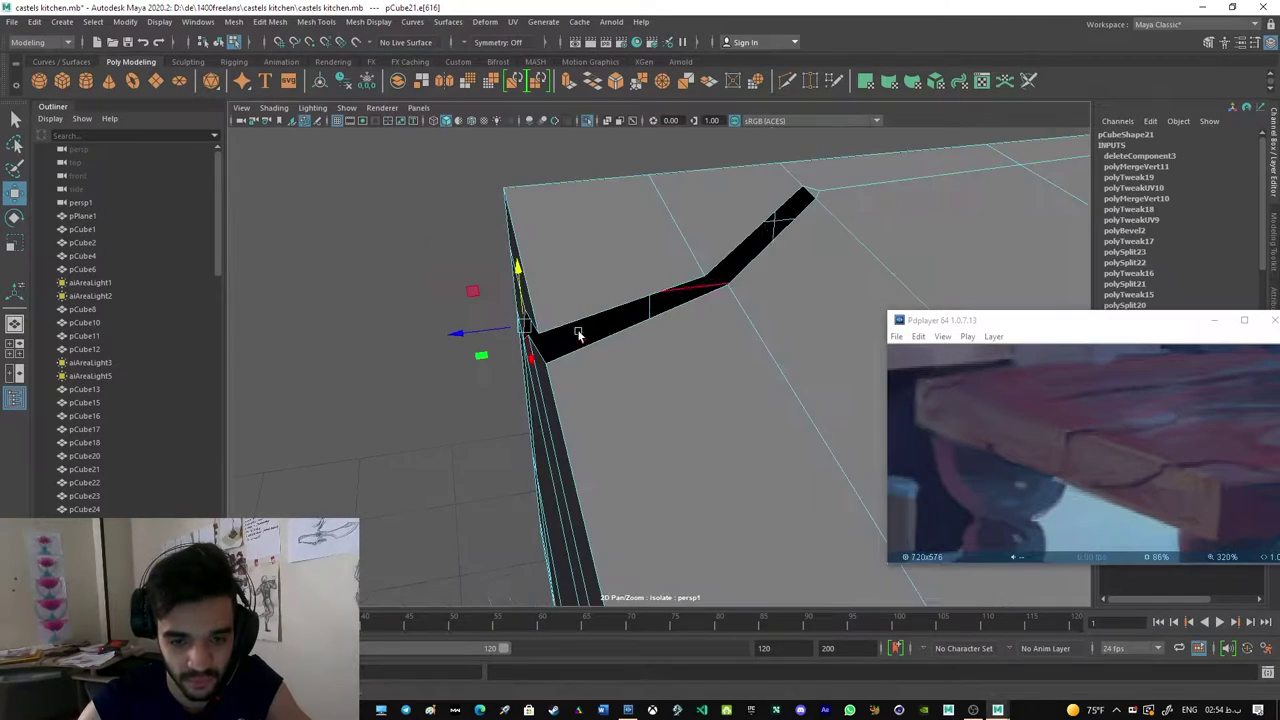
right_click(664, 322)
mouse_move(651, 357)
alt+mouse_down()
mouse_move(528, 414)
mouse_move(655, 320)
mouse_move(777, 303)
mouse_move(571, 366)
mouse_move(611, 210)
mouse_move(529, 257)
alt+mouse_up()
key(q)
click(777, 303)
right_click(571, 366)
click(563, 368)
click(565, 372)
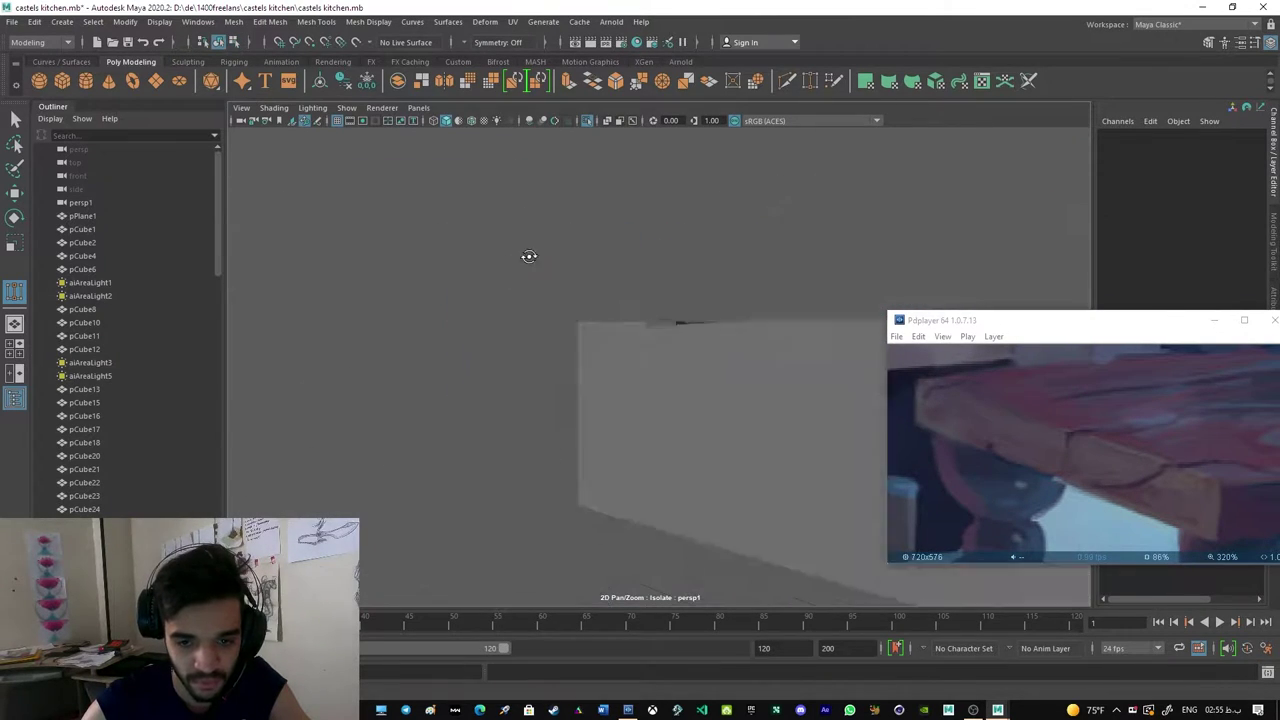
Step: Select a vertex at the corner crack on the plank's end
key(F8)
right_click(603, 346)
click(609, 371)
alt+drag(609, 371, 606, 340)
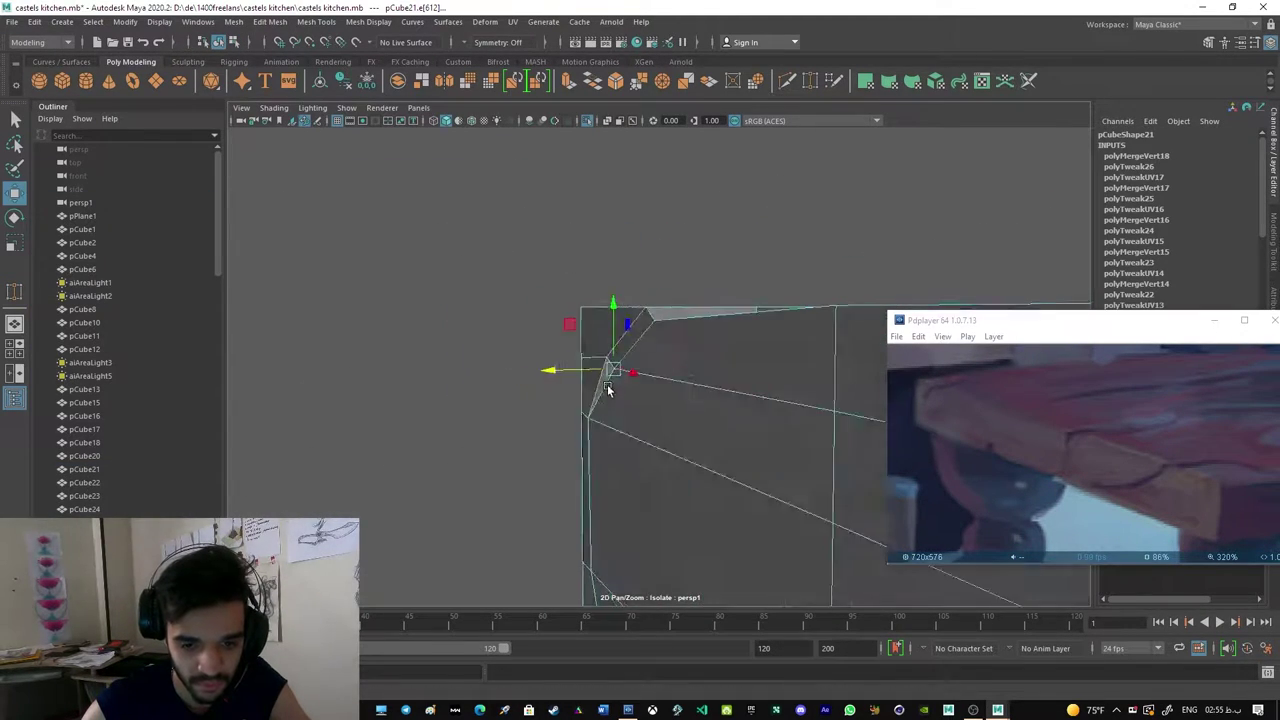
click(600, 409)
click(589, 417)
click(640, 251)
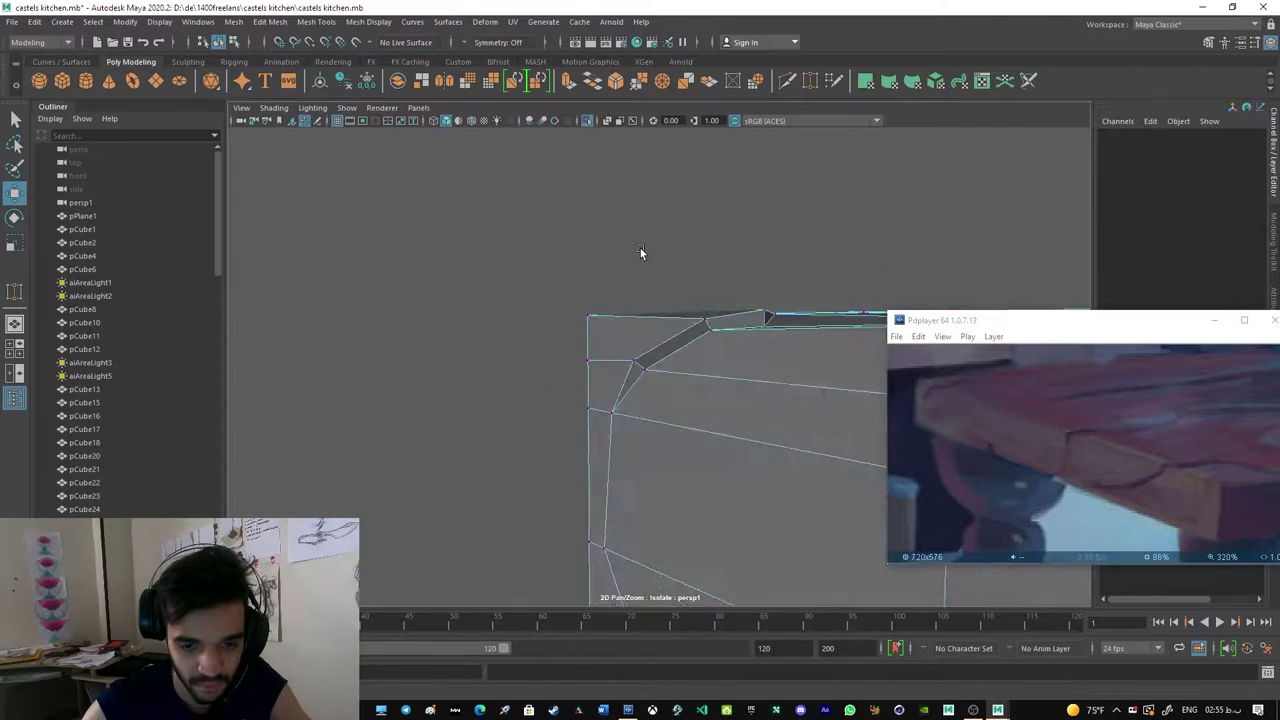
mouse_move(640, 251)
alt+mouse_down()
mouse_move(583, 392)
mouse_move(678, 363)
alt+mouse_up()
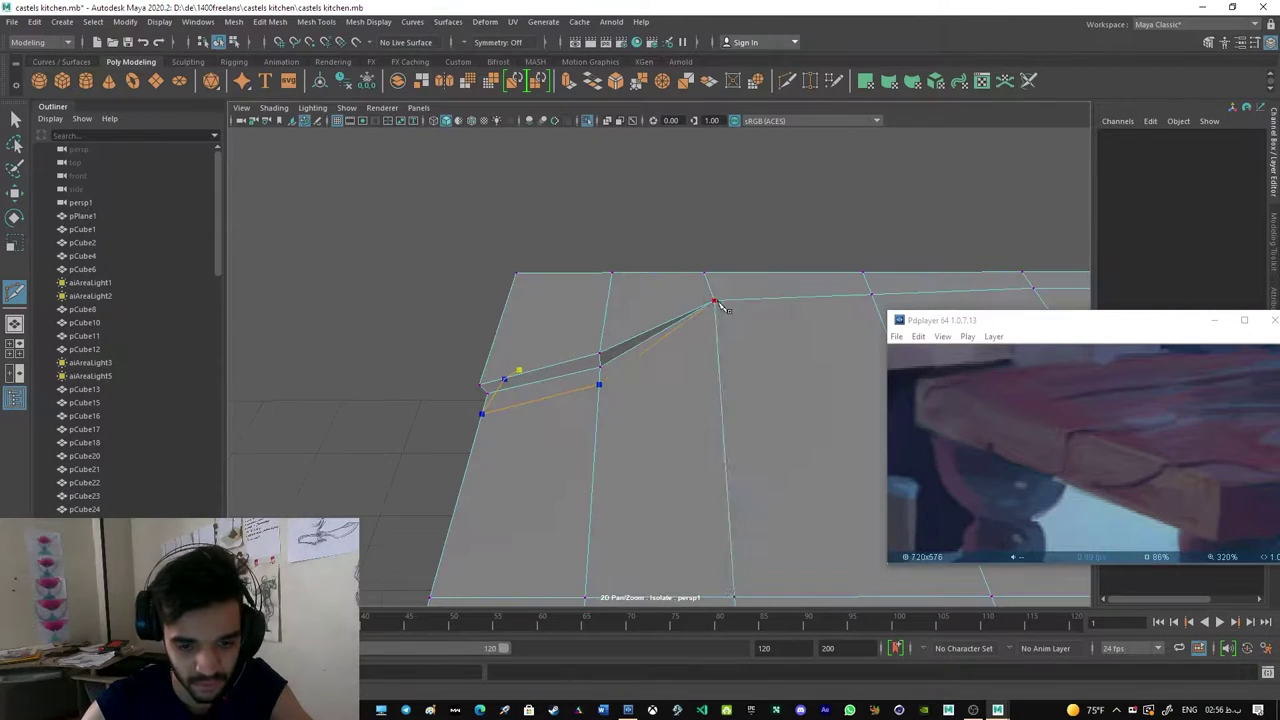
Step: Extrude the face beside the crack and an edge along it, pushing them inward
click(493, 370)
alt+drag(493, 370, 686, 349)
key(ctrl+e)
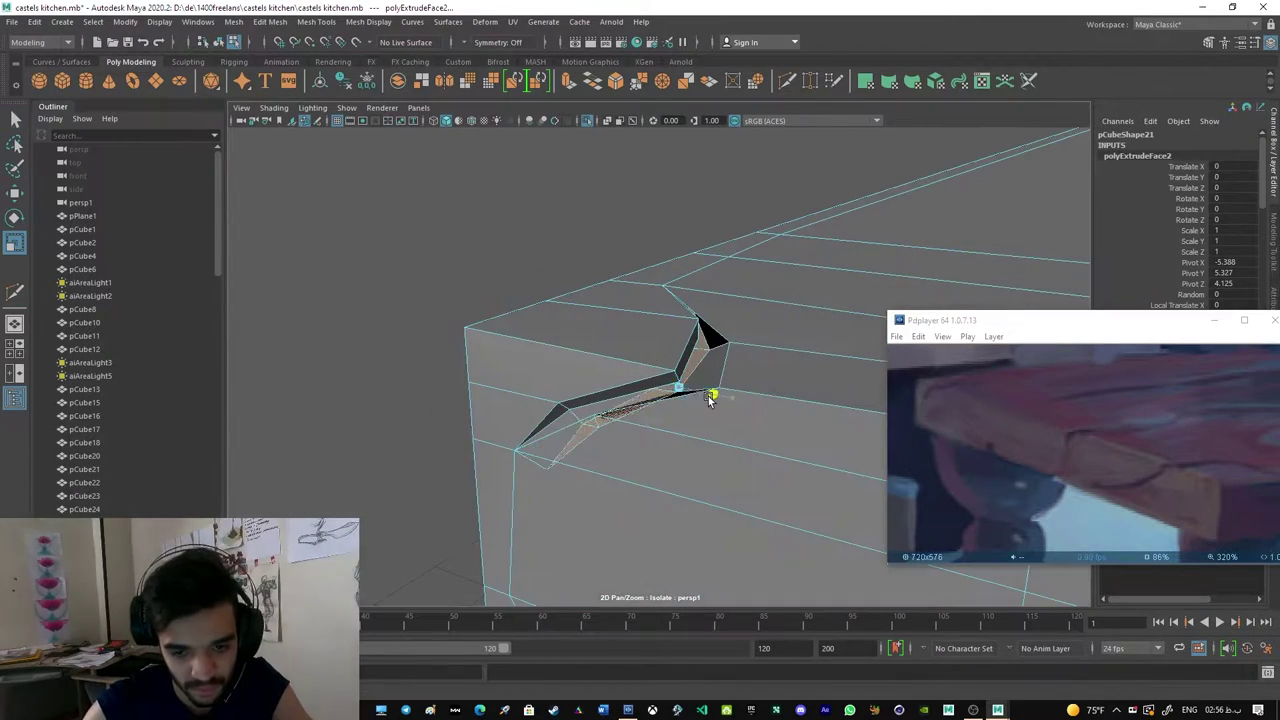
alt+drag(712, 394, 734, 406)
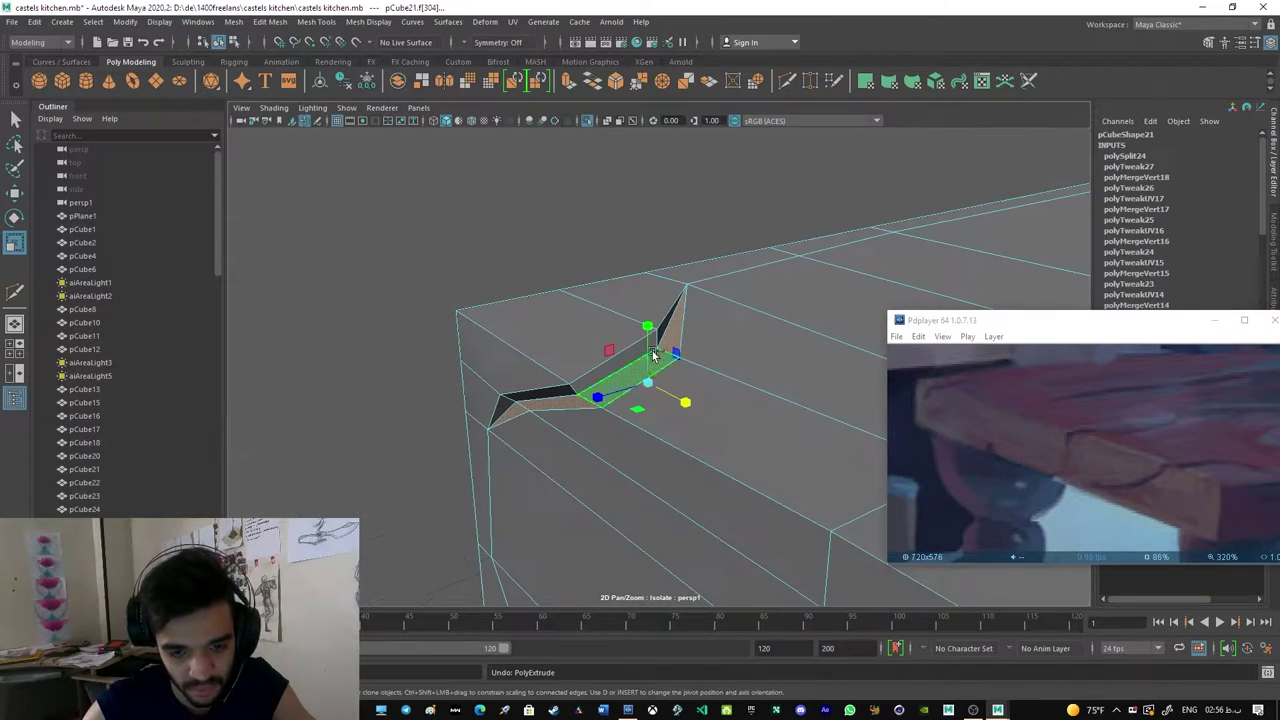
alt+drag(714, 346, 704, 345)
click(760, 303)
key(ctrl+e)
mouse_move(760, 303)
alt+mouse_down()
mouse_move(672, 364)
mouse_move(809, 409)
mouse_move(720, 477)
mouse_move(646, 423)
alt+mouse_up()
Step: Check the corner with smooth preview, then turn smoothing back off
key(3)
click(697, 370)
key(1)
key(q)
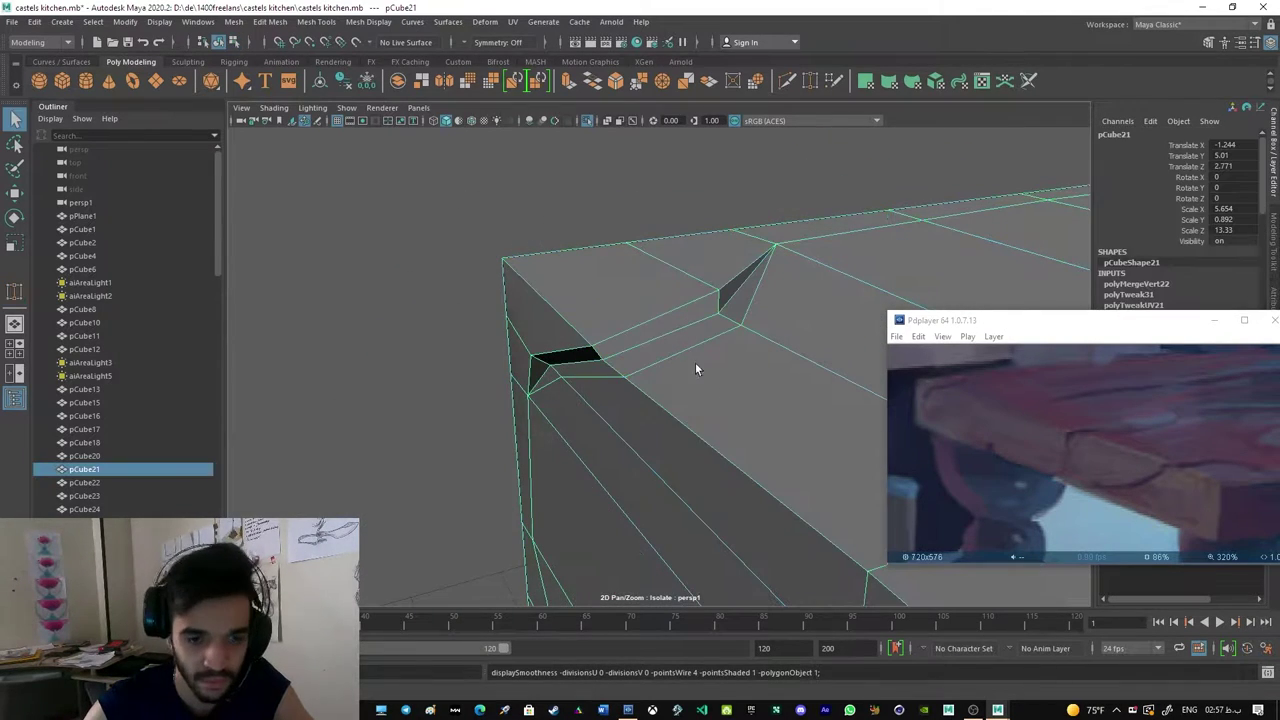
Step: Move the corner edge and notch vertices inward to form jagged chipped notches
click(725, 318)
key(w)
mouse_move(725, 302)
alt+mouse_down()
mouse_move(600, 360)
mouse_move(620, 340)
mouse_move(578, 386)
mouse_move(751, 263)
mouse_move(374, 366)
mouse_move(390, 292)
alt+mouse_up()
key(F9)
click(543, 368)
click(390, 292)
mouse_move(481, 298)
alt+mouse_down()
mouse_move(555, 241)
mouse_move(591, 260)
mouse_move(441, 228)
mouse_move(565, 277)
alt+mouse_up()
click(545, 272)
Step: Extrude the picked edge on the plank's side to start the crack
key(F8)
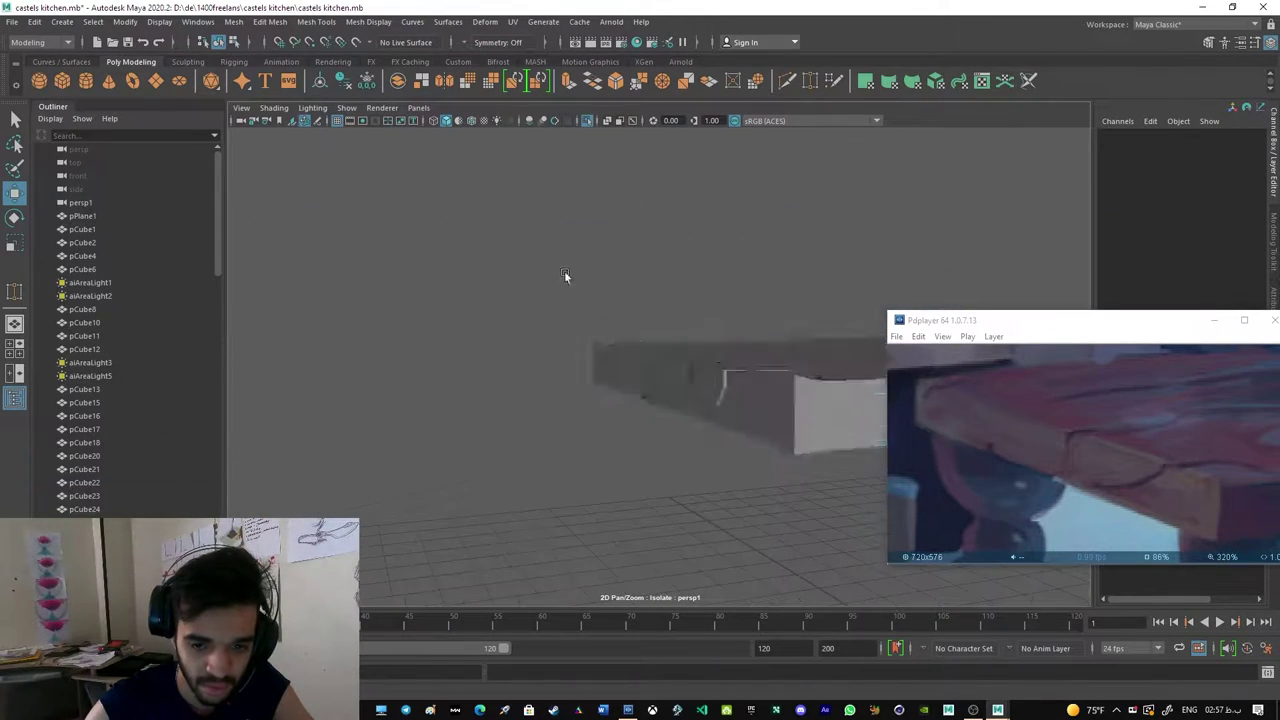
click(700, 420)
mouse_move(700, 420)
alt+mouse_down()
mouse_move(694, 337)
mouse_move(592, 387)
alt+mouse_up()
click(632, 335)
key(F10)
click(592, 387)
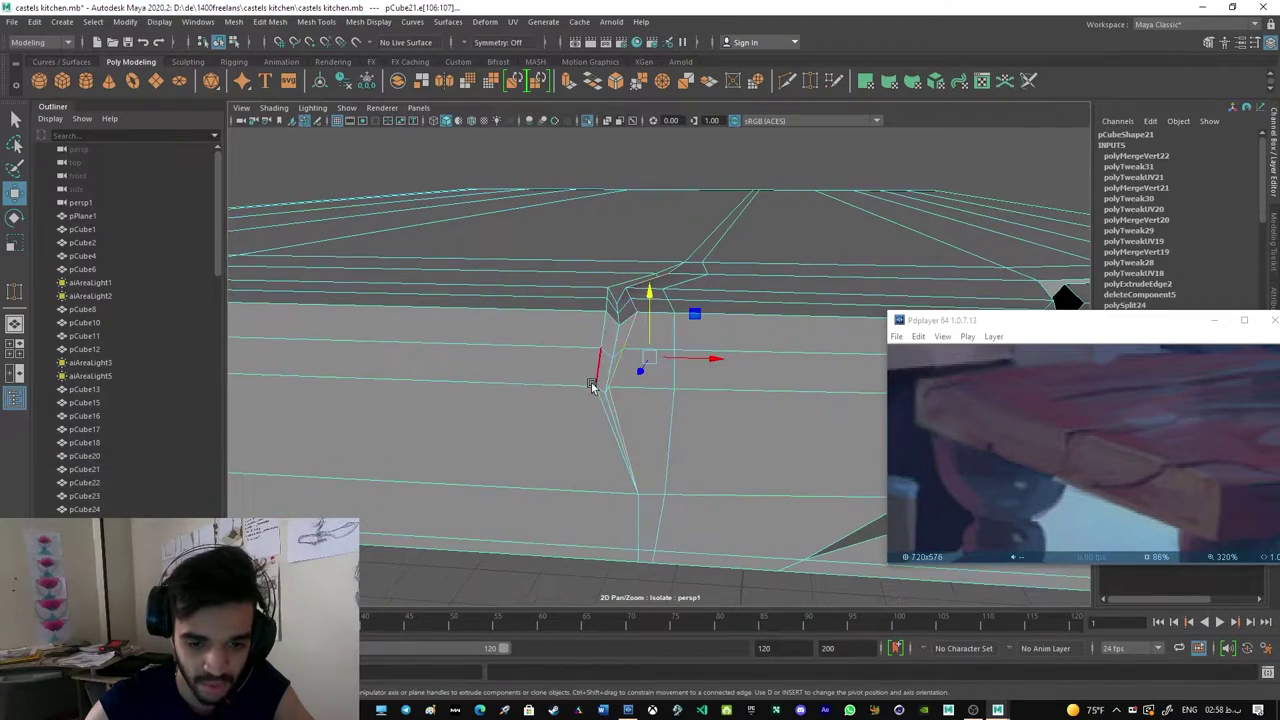
mouse_move(575, 441)
alt+mouse_down()
mouse_move(694, 349)
mouse_move(613, 400)
mouse_move(585, 394)
mouse_move(566, 346)
alt+mouse_up()
shift+right_click(613, 400)
click(566, 346)
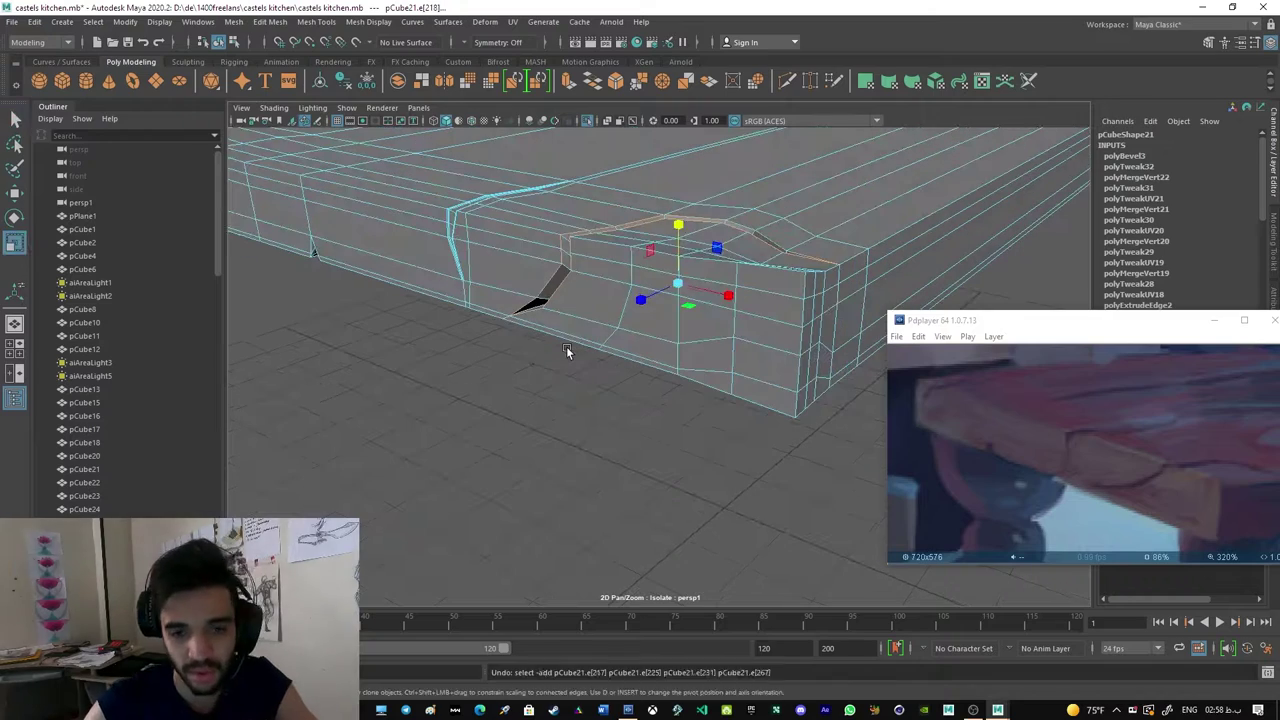
key(ctrl+e)
alt+drag(547, 290, 682, 327)
Step: Bevel the crack edge and pull its tip vertices apart in wireframe view
mouse_move(537, 279)
alt+mouse_down()
mouse_move(582, 283)
mouse_move(578, 440)
mouse_move(394, 340)
alt+mouse_up()
key(ctrl+b)
right_drag(394, 340, 459, 320)
mouse_move(459, 320)
alt+mouse_down()
mouse_move(613, 330)
mouse_move(394, 340)
alt+mouse_up()
right_drag(394, 340, 445, 352)
alt+drag(445, 352, 428, 359)
scroll(626, 419, up, 5)
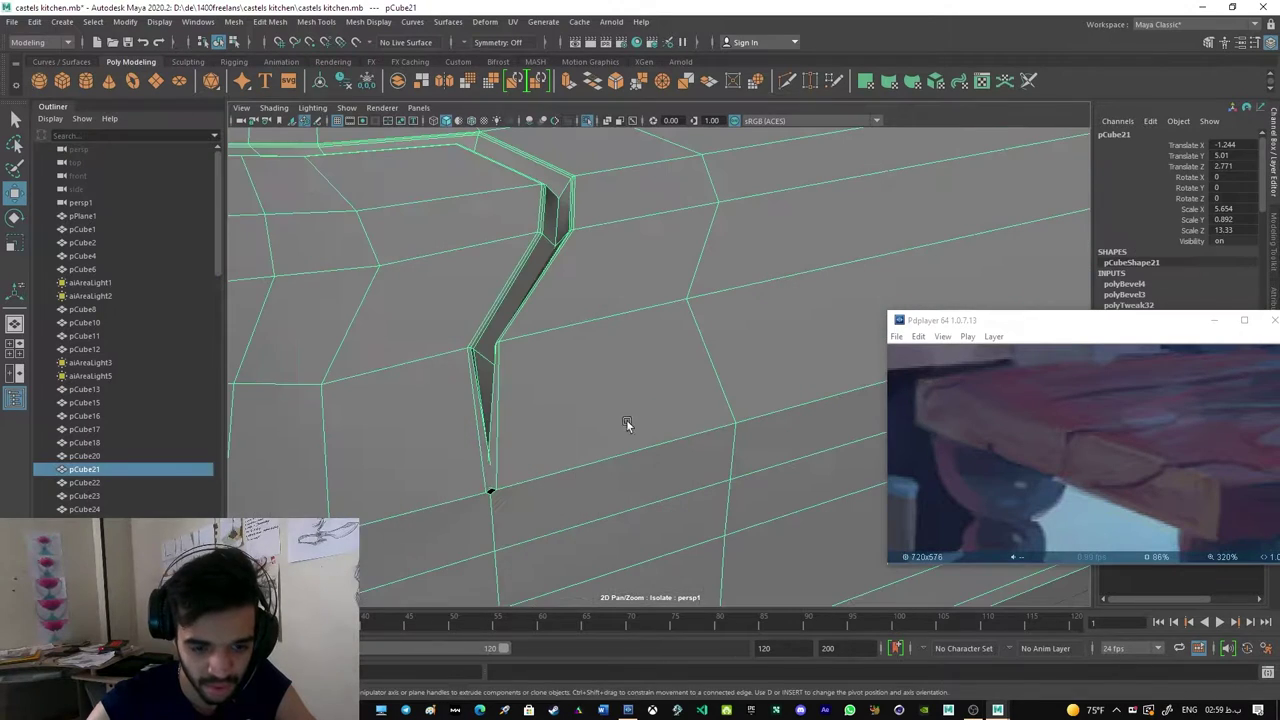
alt+drag(626, 419, 611, 403)
click(641, 400)
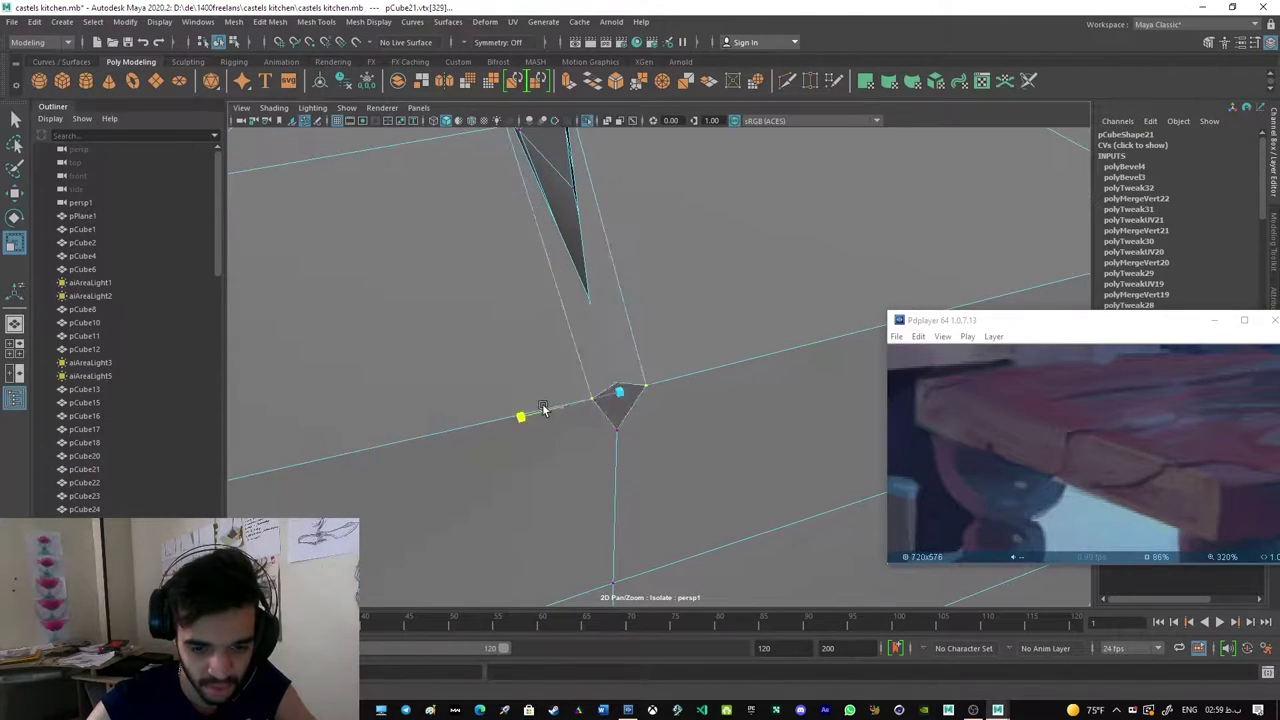
click(432, 121)
click(558, 338)
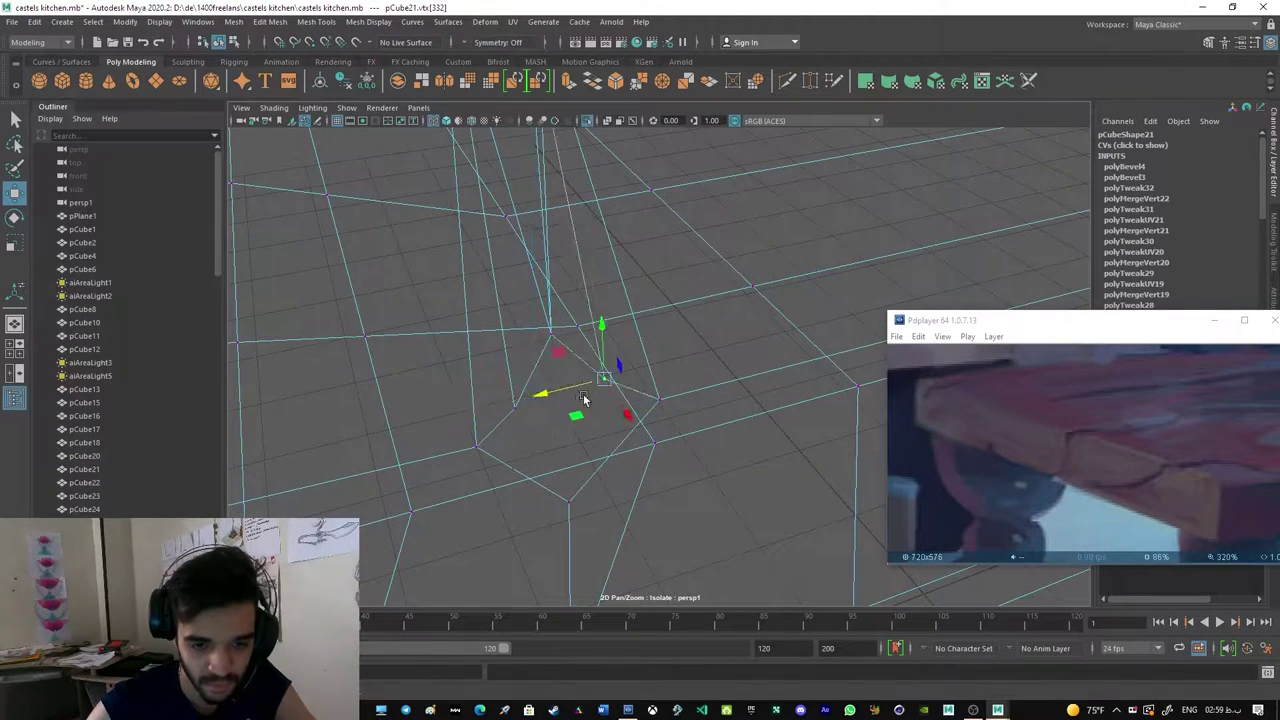
alt+drag(584, 399, 545, 379)
key(5)
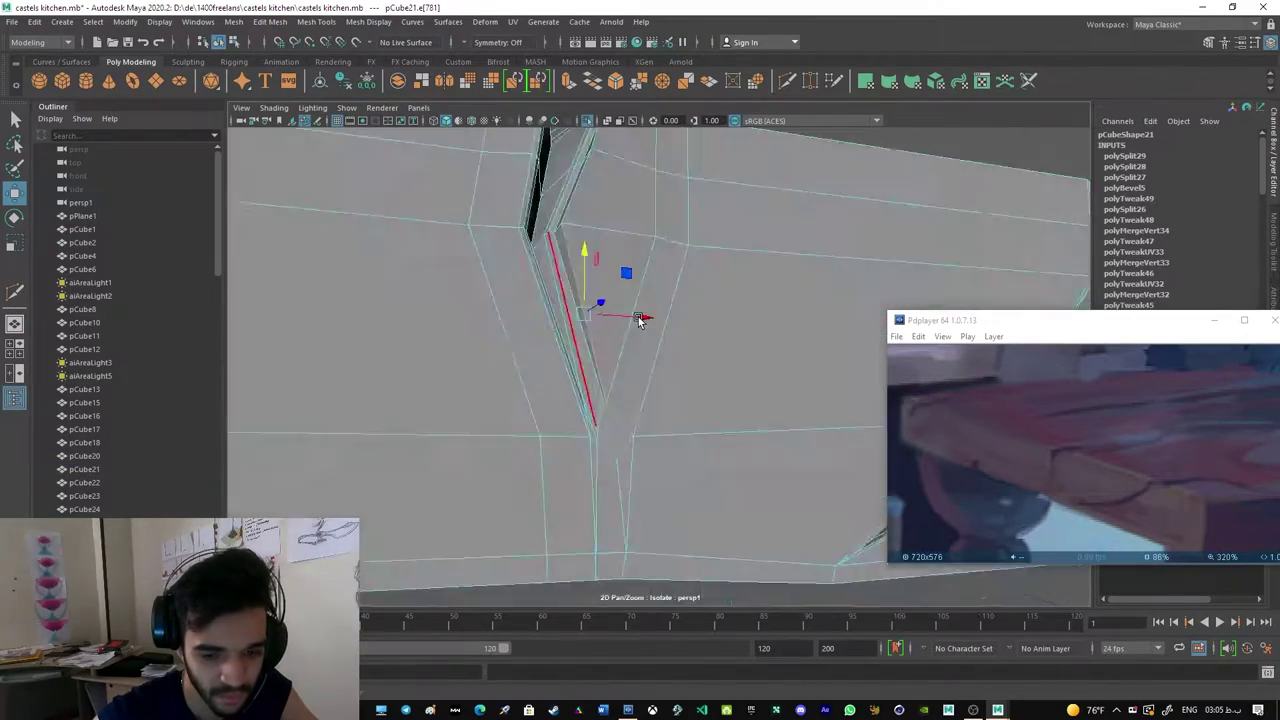
Step: Orbit around the selected edge beside the pointed chip bevelled as polyBevel6
alt+drag(640, 319, 724, 367)
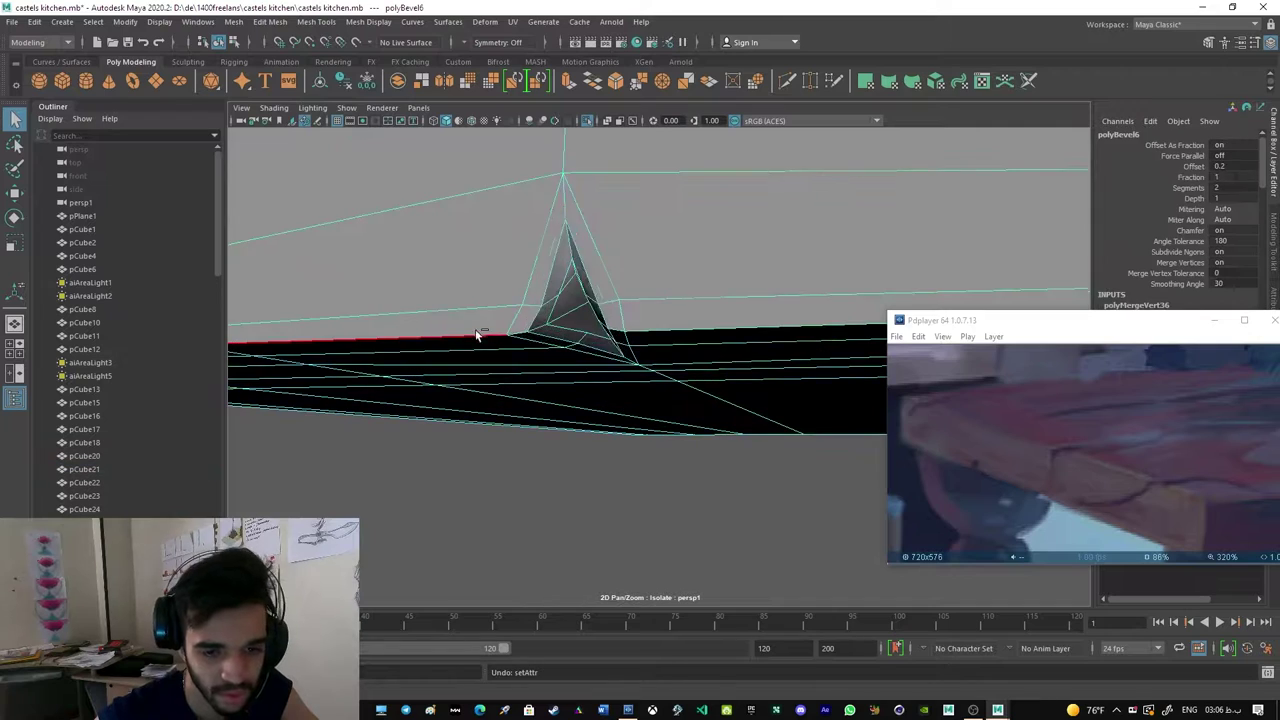
Step: Switch the plank to vertex editing and orbit to its chipped corner
right_drag(432, 339, 502, 338)
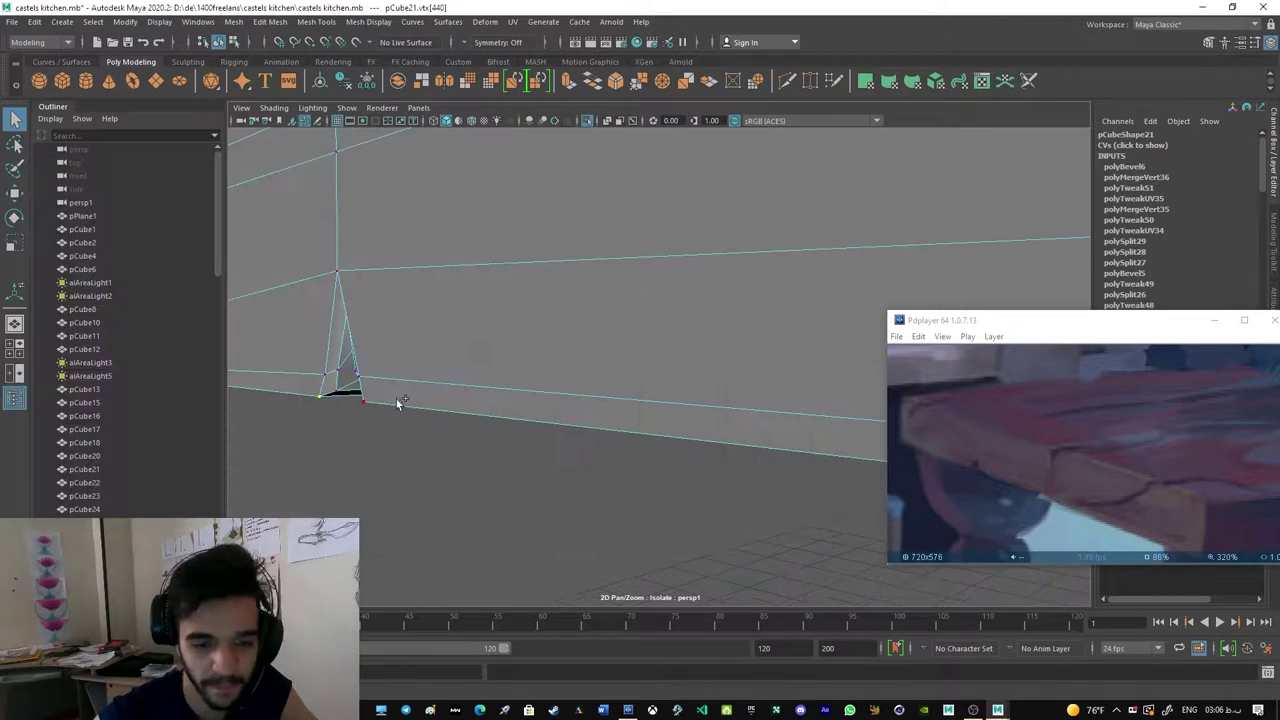
click(541, 440)
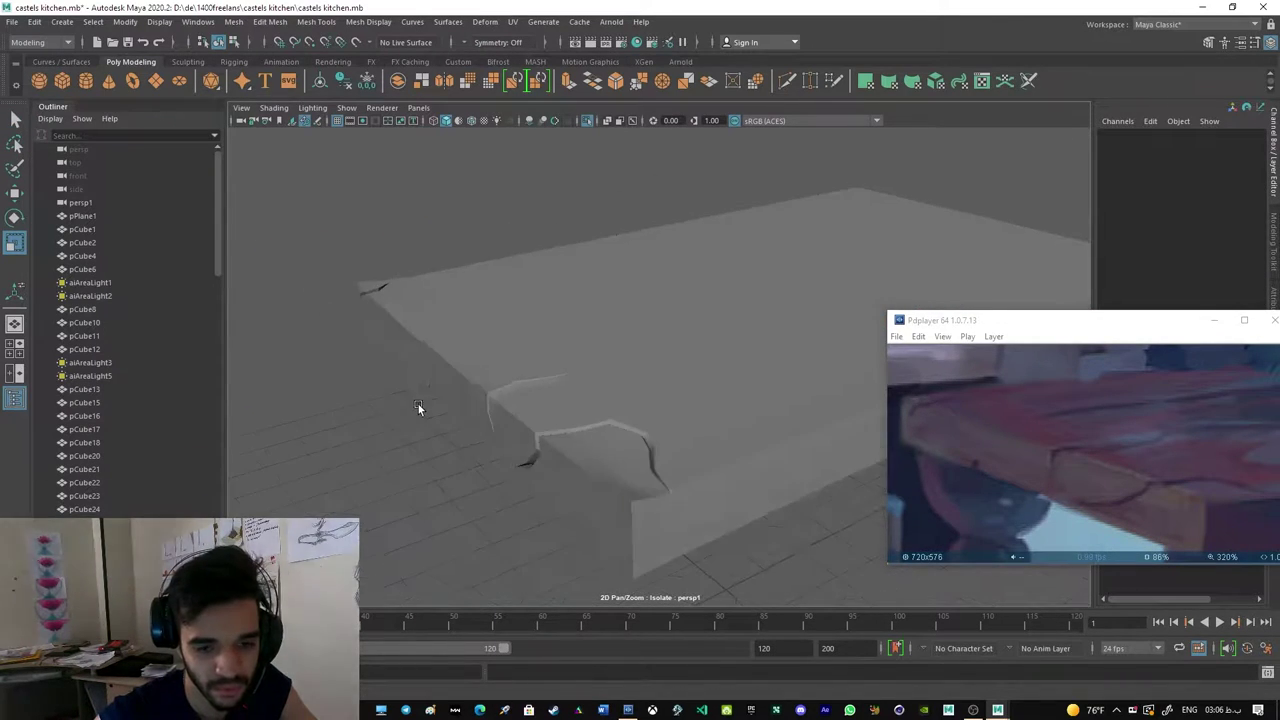
alt+drag(600, 307, 640, 275)
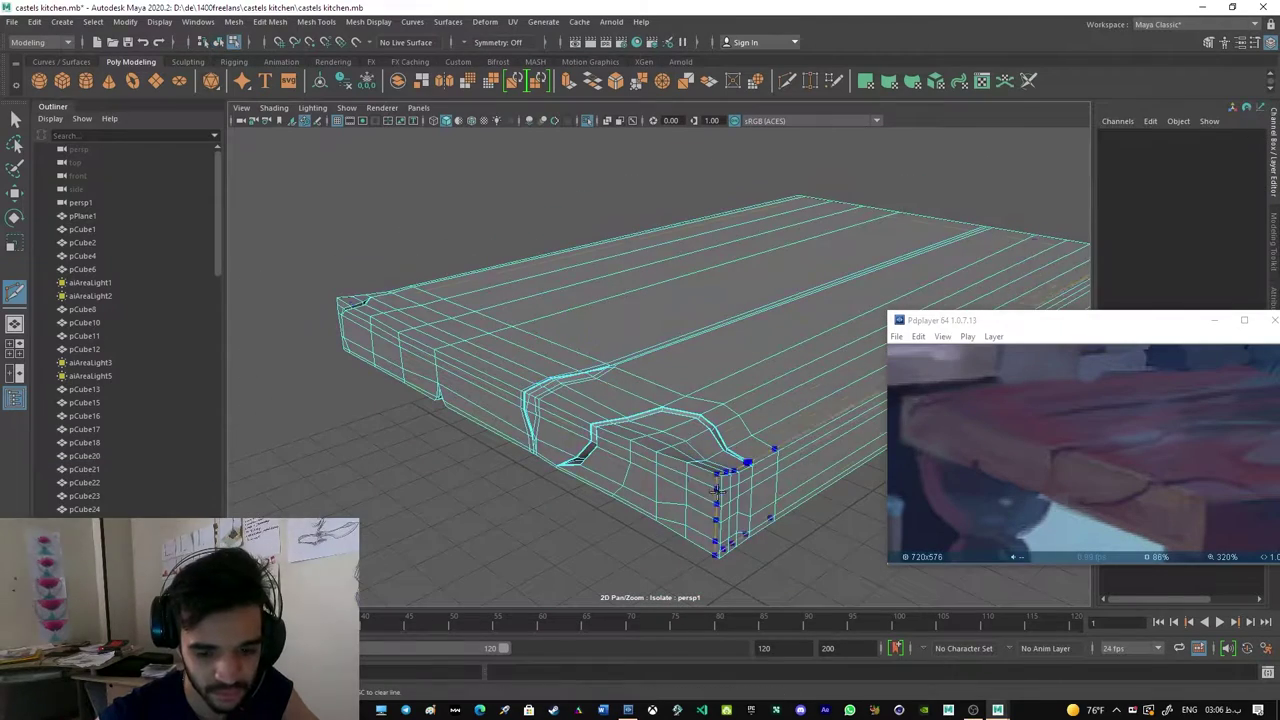
alt+drag(341, 302, 420, 320)
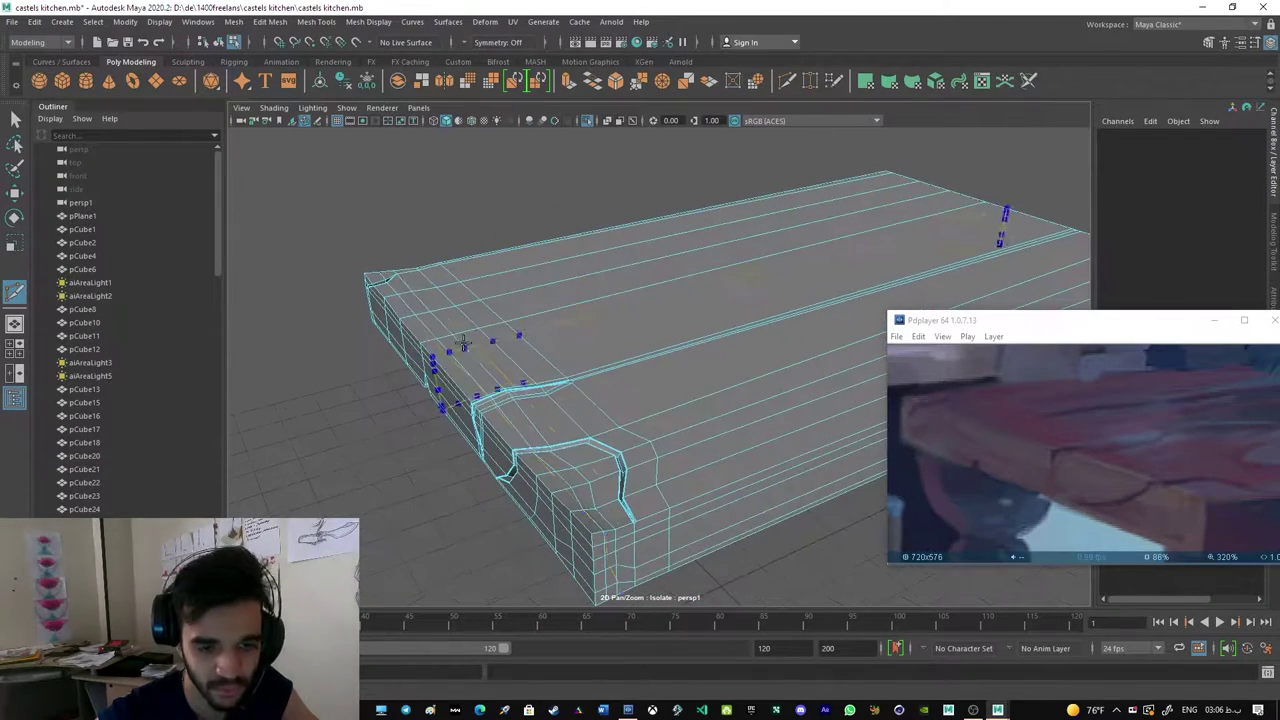
scroll(466, 337, up, 5)
scroll(466, 337, up, 3)
Step: Multi-Cut a new edge near the corner and a vertical line across the plank's end
alt+drag(512, 380, 402, 415)
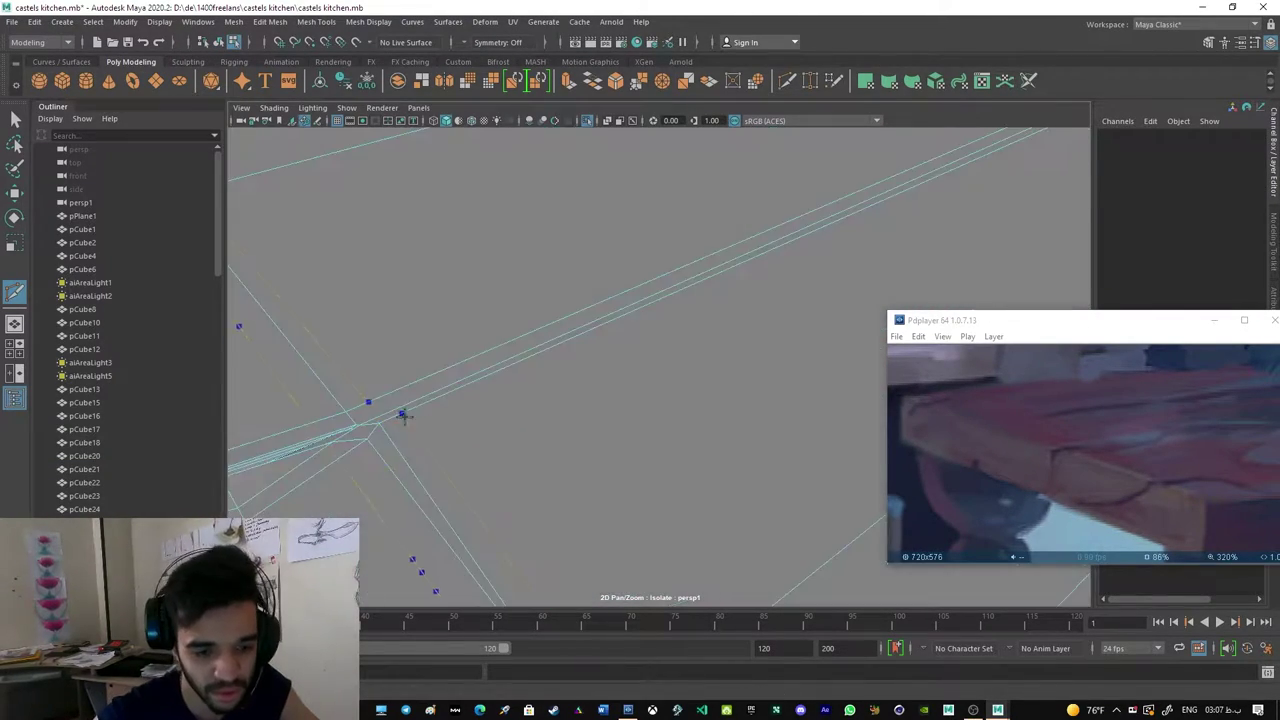
scroll(466, 330, down, 3)
scroll(595, 367, down, 5)
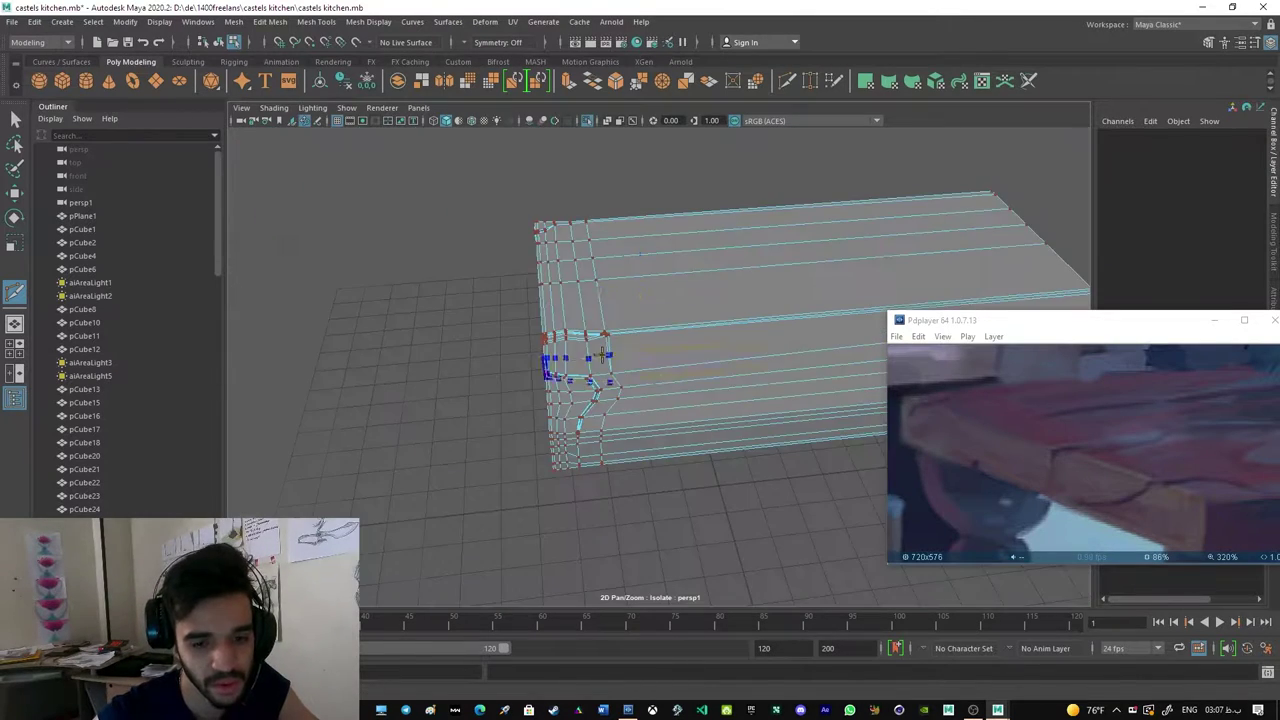
mouse_move(595, 367)
alt+mouse_down()
mouse_move(602, 346)
mouse_move(677, 337)
alt+mouse_up()
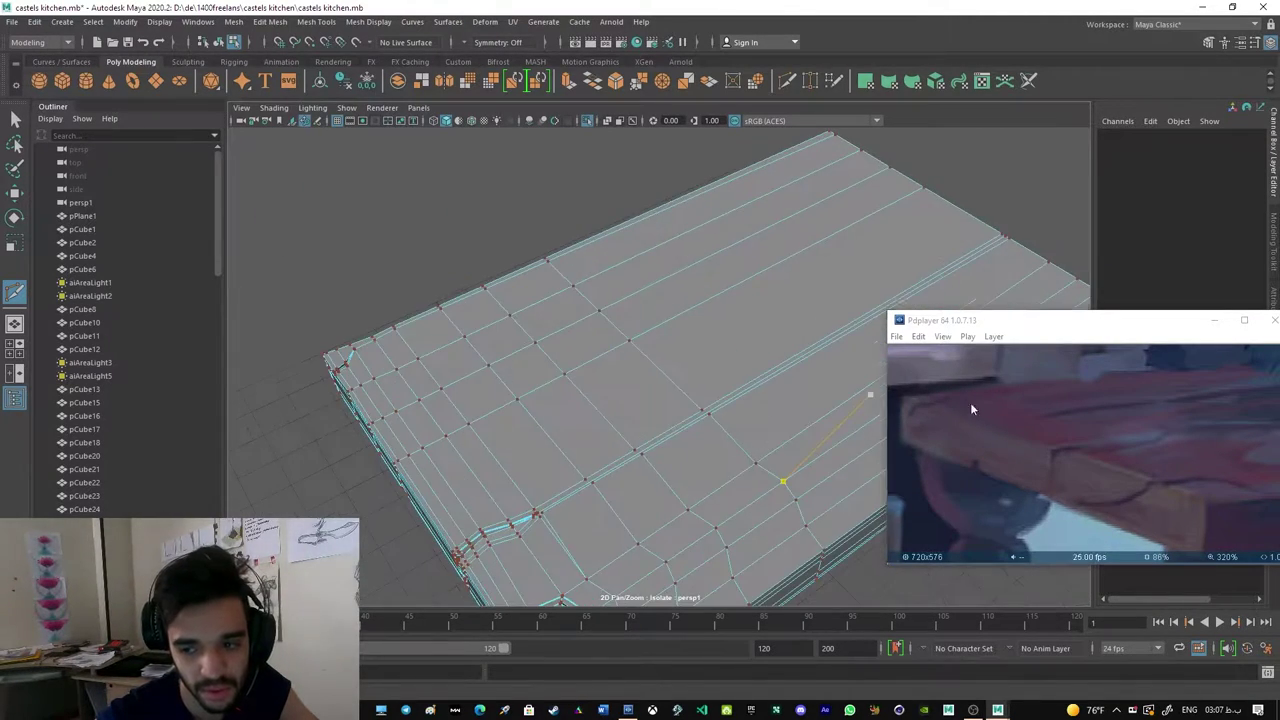
key(q)
scroll(628, 371, up, 3)
click(670, 312)
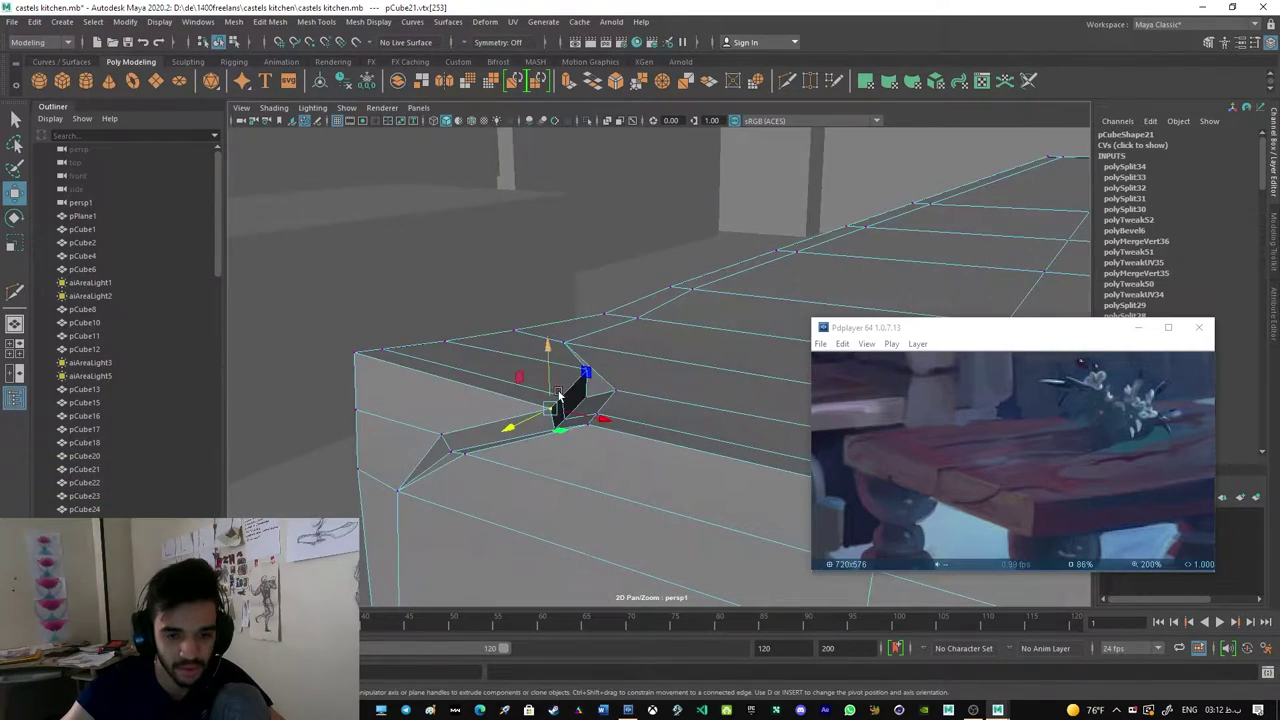
Step: Bevel a tabletop edge and pick the vertices at the new bevel to merge
mouse_move(558, 395)
alt+mouse_down()
mouse_move(444, 397)
mouse_move(680, 380)
mouse_move(561, 395)
alt+mouse_up()
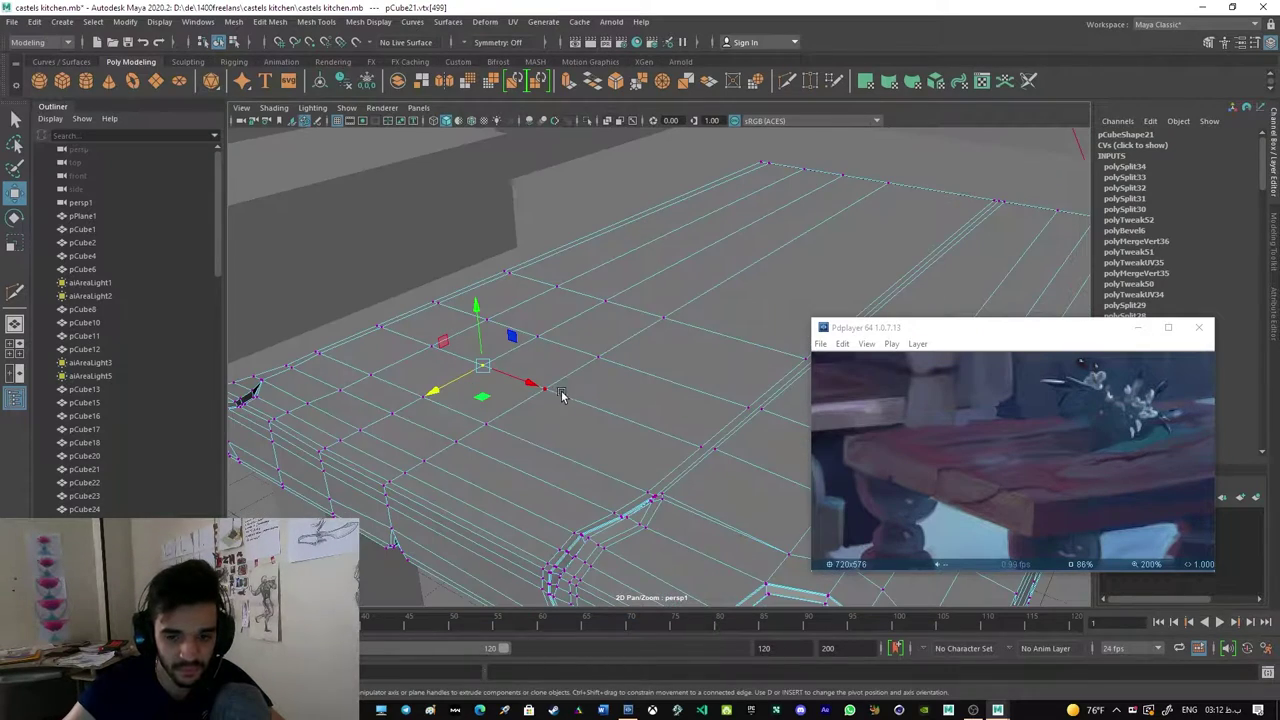
mouse_move(614, 353)
alt+mouse_down()
mouse_move(737, 318)
mouse_move(600, 300)
mouse_move(494, 327)
alt+mouse_up()
key(q)
click(737, 323)
click(14, 120)
alt+drag(850, 224, 585, 357)
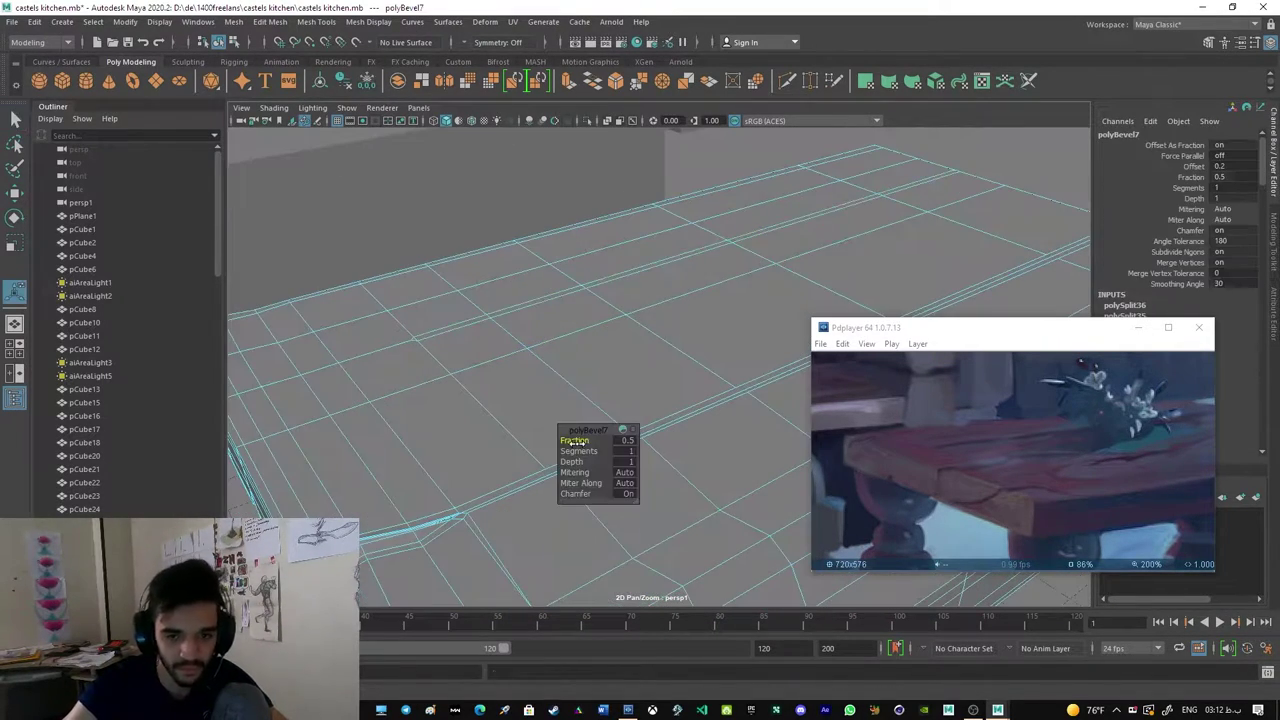
key(F9)
click(643, 464)
key(w)
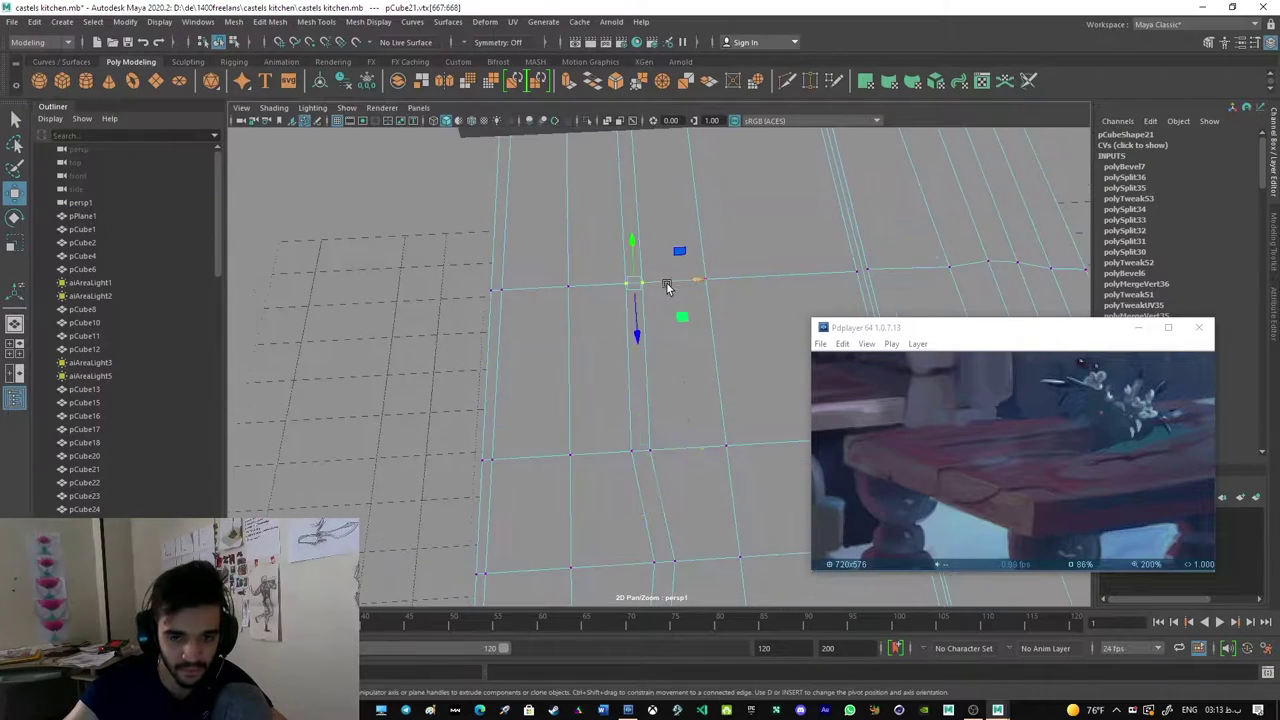
mouse_move(706, 253)
alt+mouse_down()
mouse_move(574, 244)
mouse_move(701, 357)
alt+mouse_up()
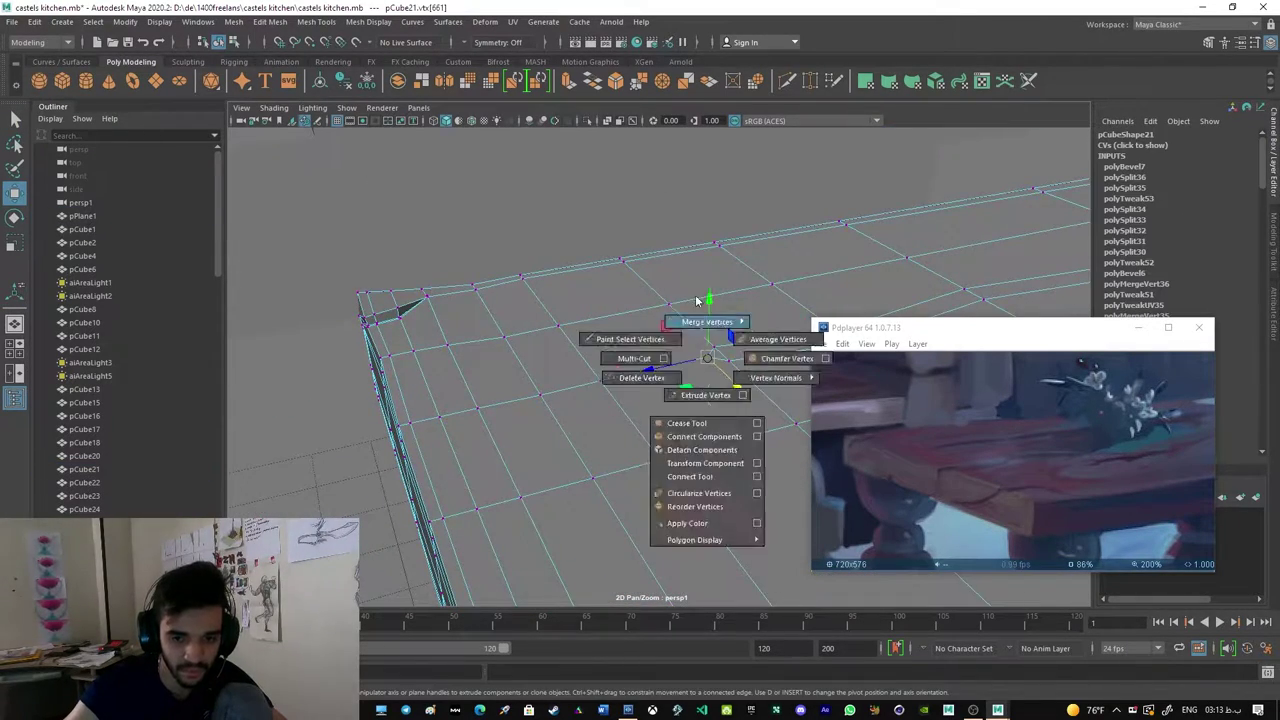
Step: Multi-Cut a long crack line across the tabletop grid
mouse_move(588, 376)
alt+mouse_down()
mouse_move(600, 291)
mouse_move(720, 240)
mouse_move(658, 373)
alt+mouse_up()
alt+drag(562, 515, 660, 335)
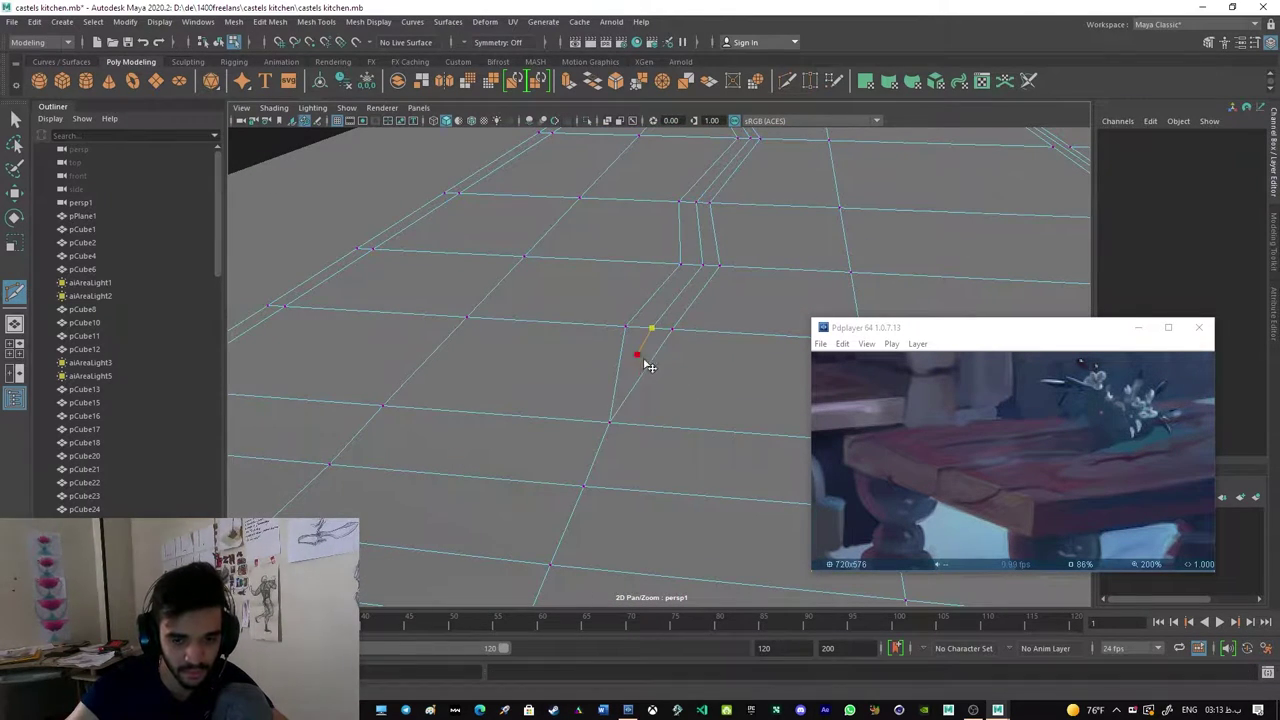
mouse_move(664, 378)
alt+mouse_down()
mouse_move(603, 291)
mouse_move(641, 301)
alt+mouse_up()
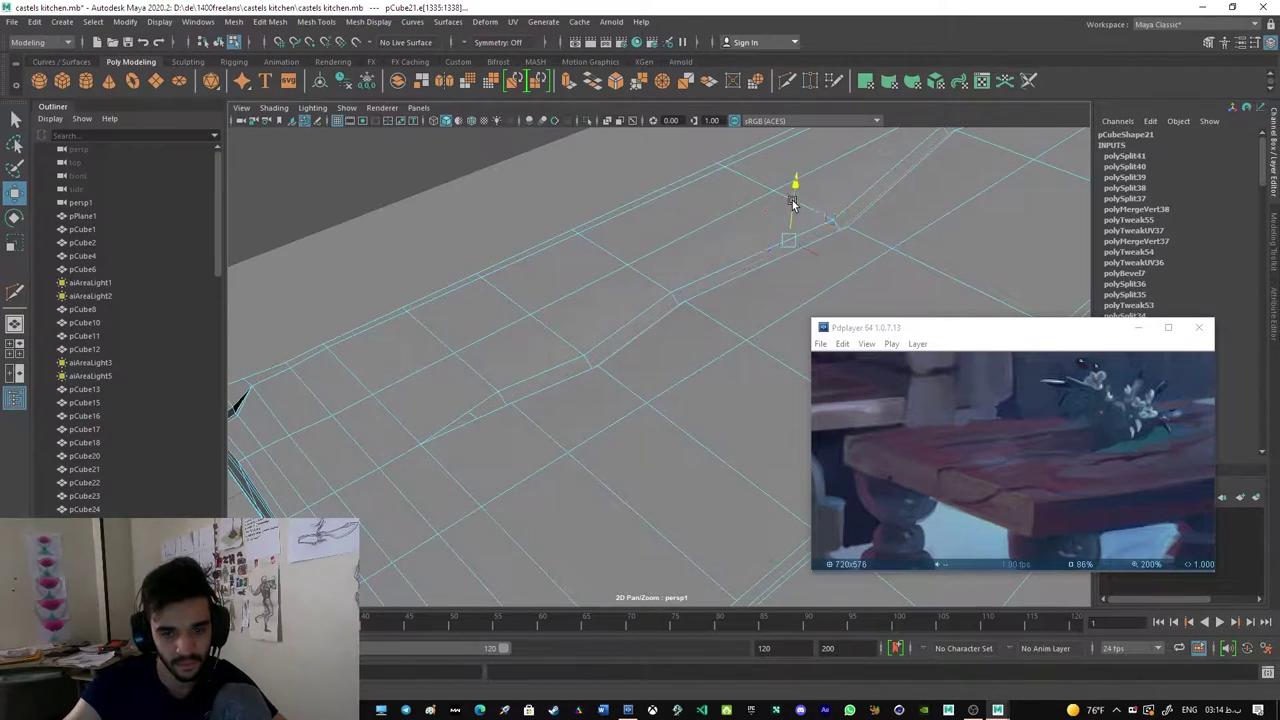
mouse_move(793, 204)
alt+mouse_down()
mouse_move(800, 234)
mouse_move(720, 346)
mouse_move(603, 263)
mouse_move(487, 288)
mouse_move(640, 308)
mouse_move(666, 378)
mouse_move(805, 372)
alt+mouse_up()
key(y)
key(q)
Step: Delete the stray edges and pick a vertex on the new crack line for moving
right_click(580, 330)
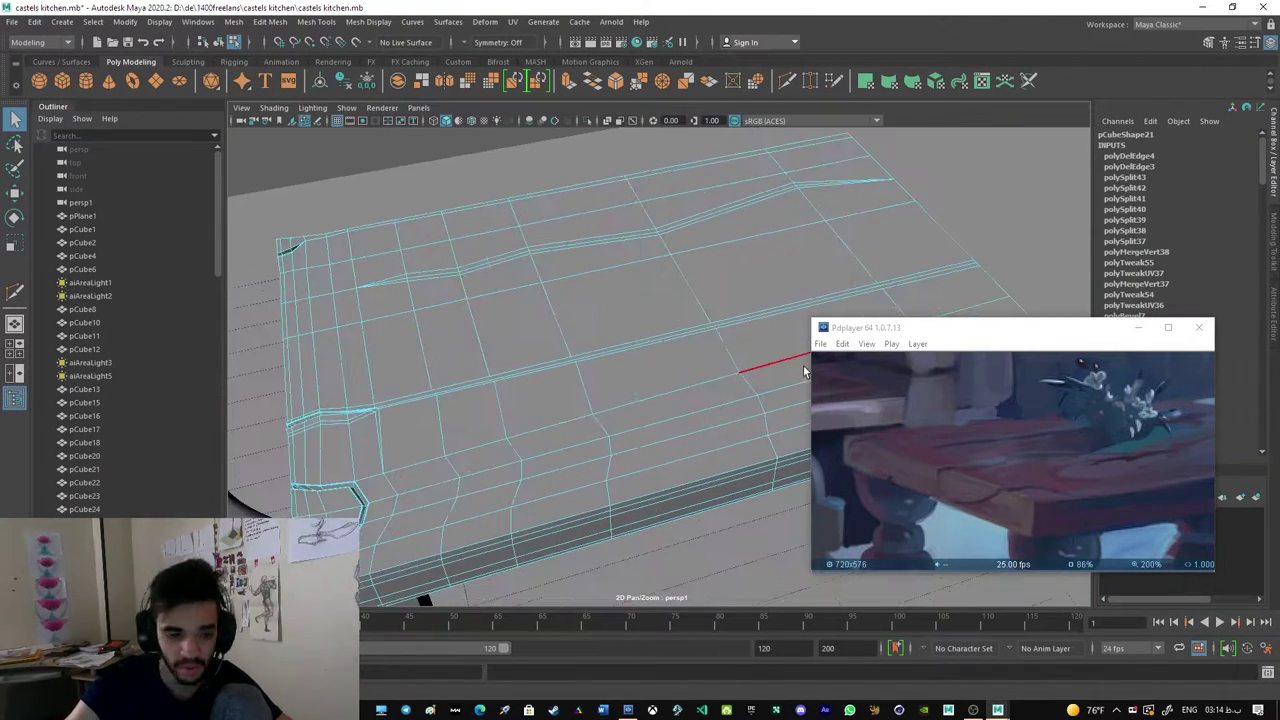
mouse_move(368, 443)
alt+mouse_down()
mouse_move(586, 300)
mouse_move(623, 400)
mouse_move(519, 404)
mouse_move(691, 363)
mouse_move(655, 385)
alt+mouse_up()
key(q)
click(519, 404)
key(w)
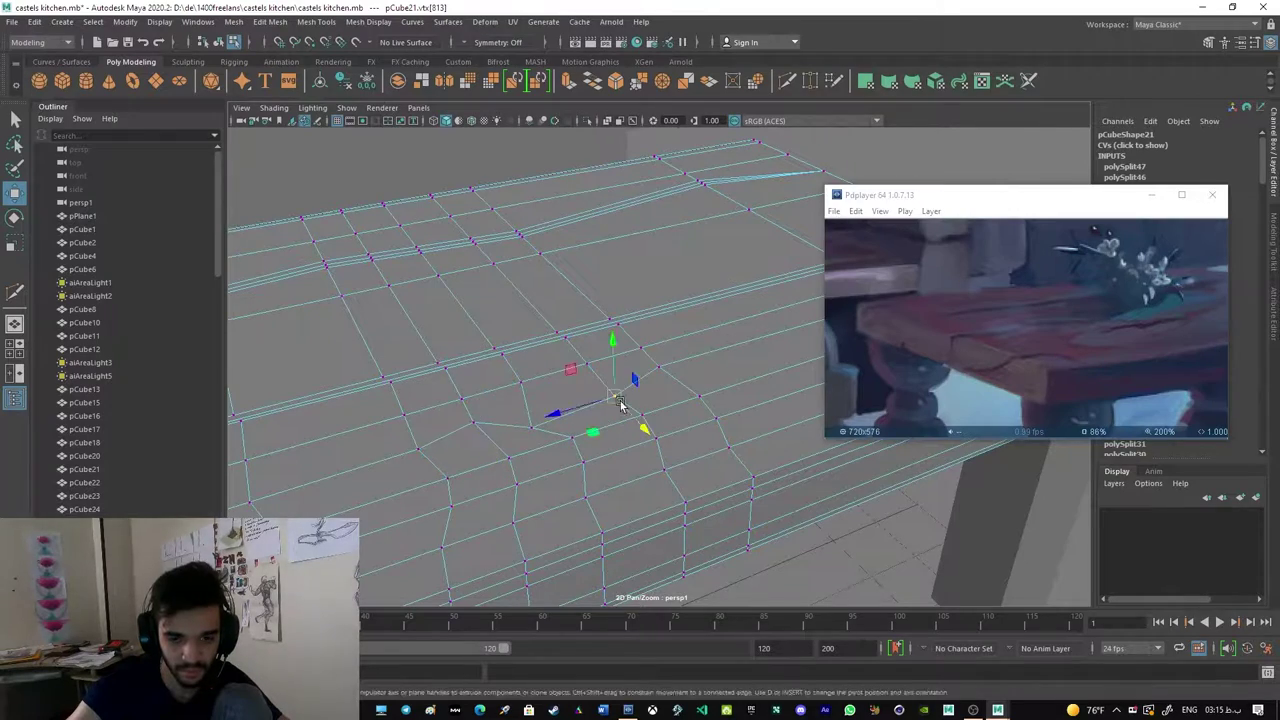
Step: Pick a vertex on the tabletop, then switch the plank to edge editing
alt+drag(620, 403, 671, 357)
right_drag(686, 316, 740, 320)
scroll(680, 338, up, 3)
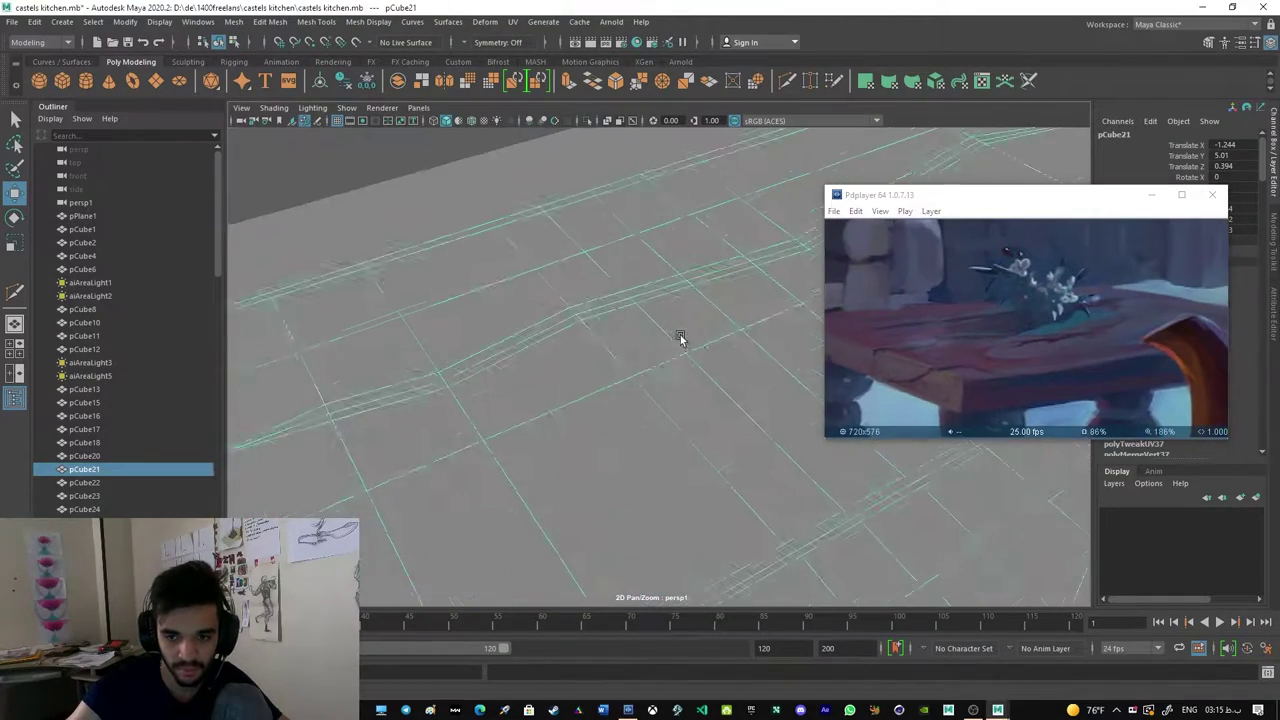
key(F9)
click(641, 345)
key(F8)
scroll(612, 331, down, 5)
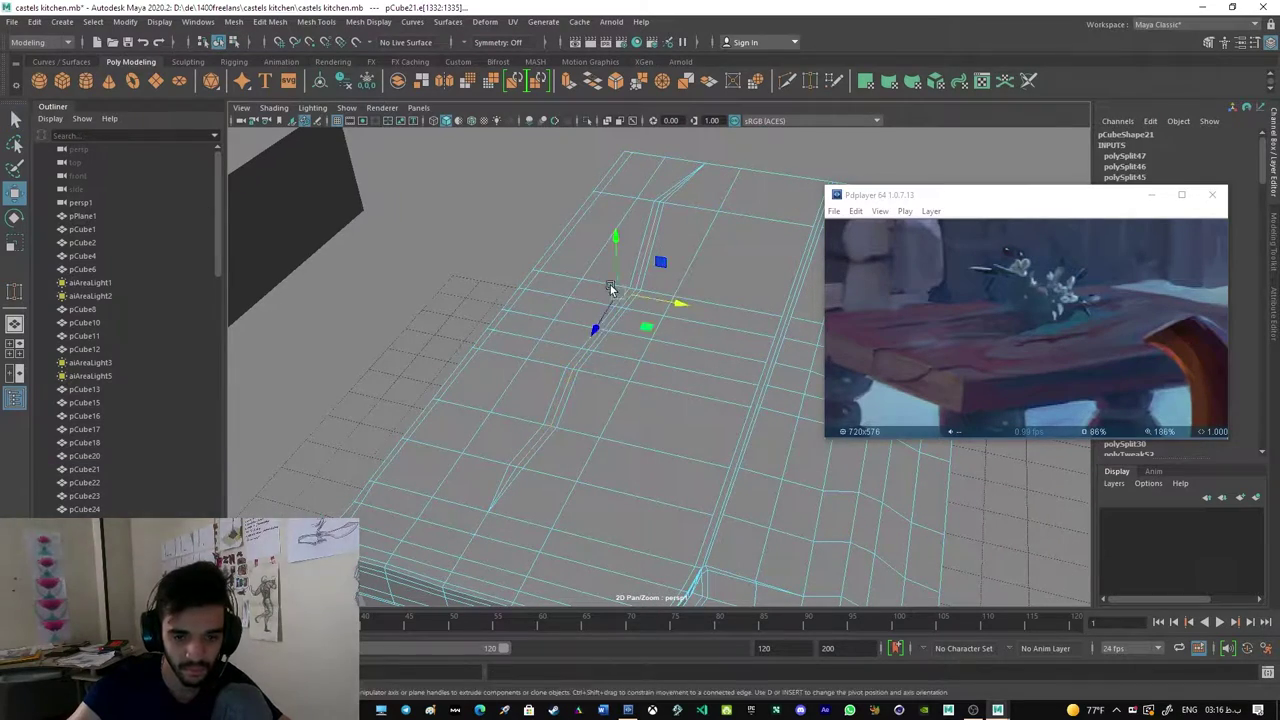
mouse_move(487, 380)
alt+mouse_down()
mouse_move(789, 420)
mouse_move(686, 289)
alt+mouse_up()
right_drag(677, 343, 680, 300)
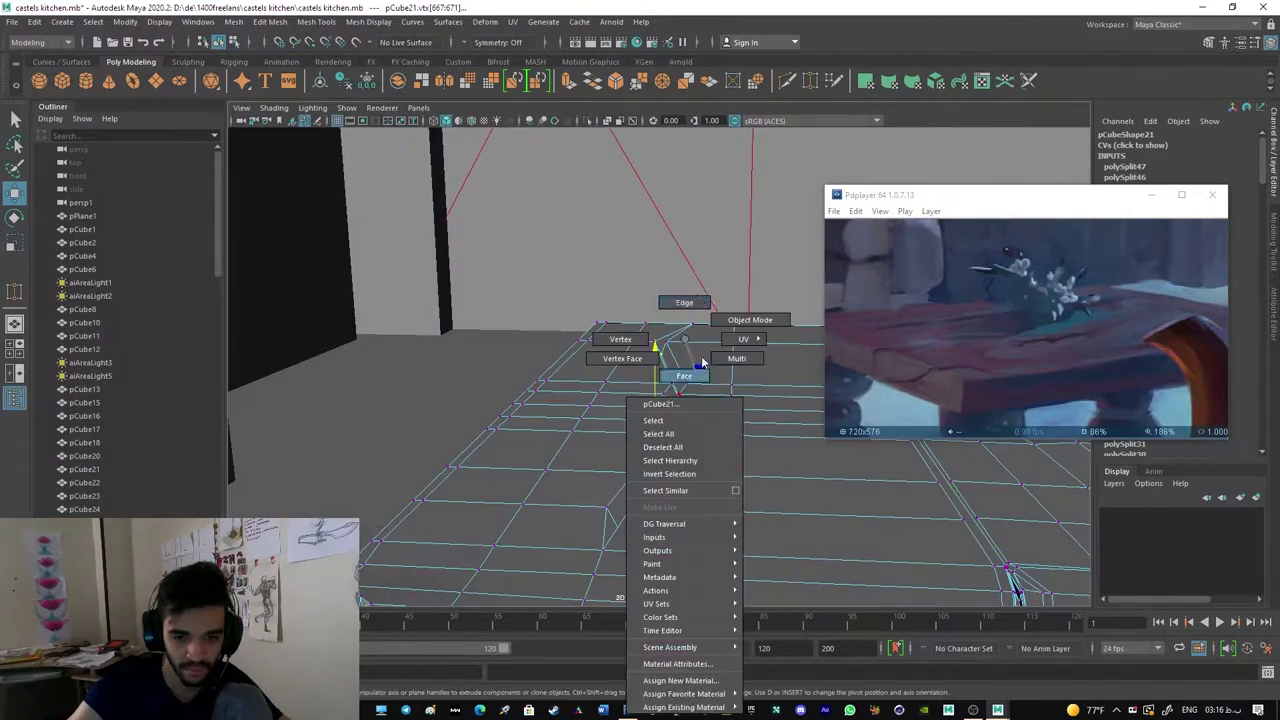
scroll(614, 438, up, 3)
Step: Select a strip of top faces and Multi-Cut along the table edge
key(F11)
alt+drag(534, 443, 663, 360)
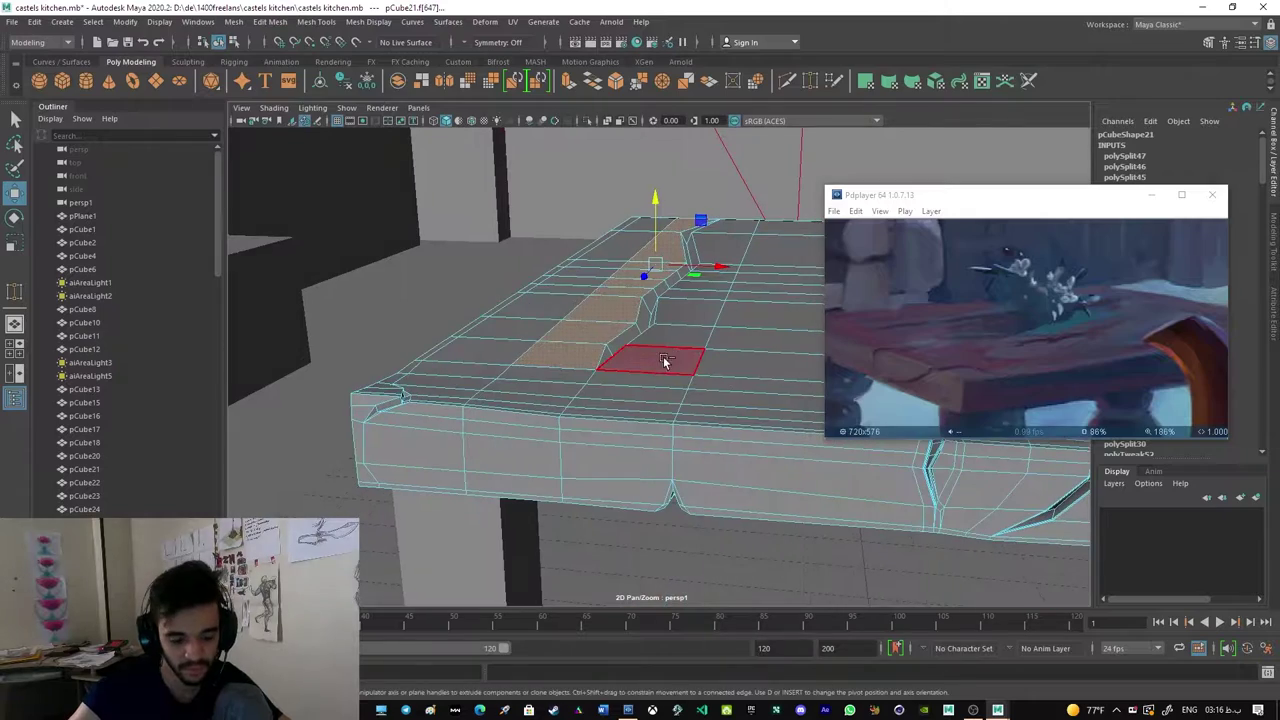
click(586, 357)
scroll(672, 381, up, 3)
scroll(587, 360, up, 3)
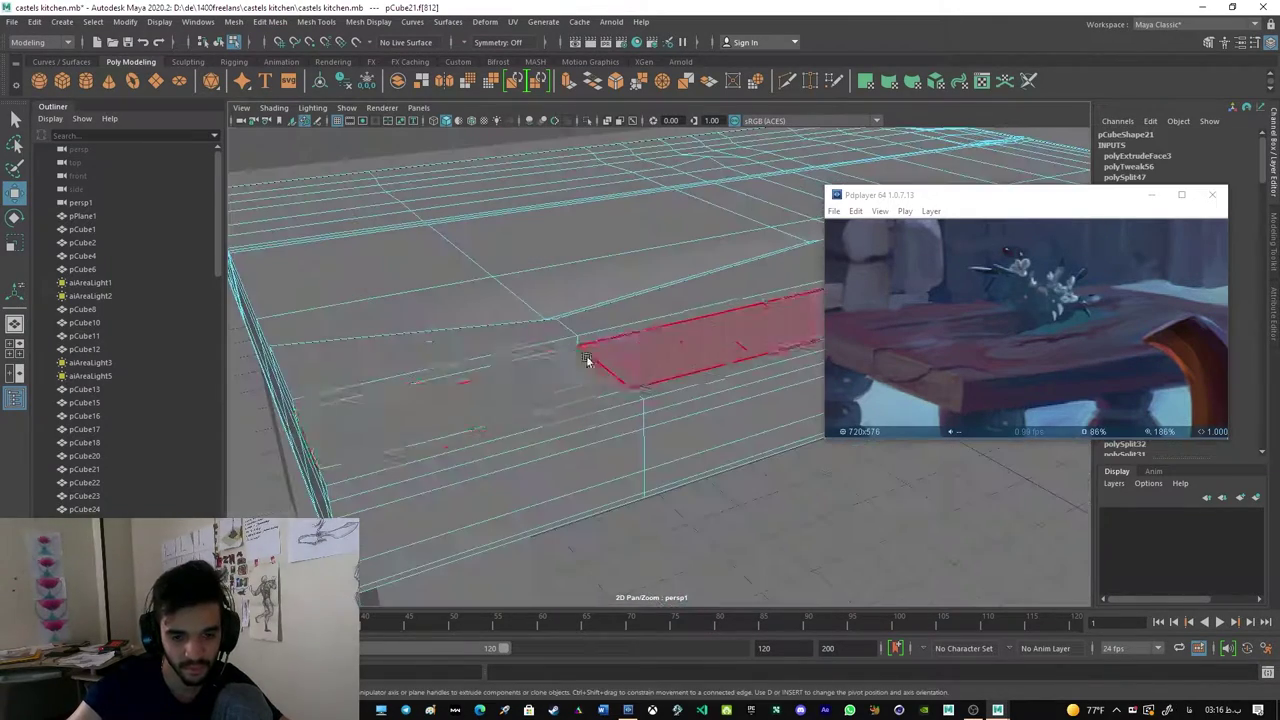
alt+drag(310, 397, 509, 320)
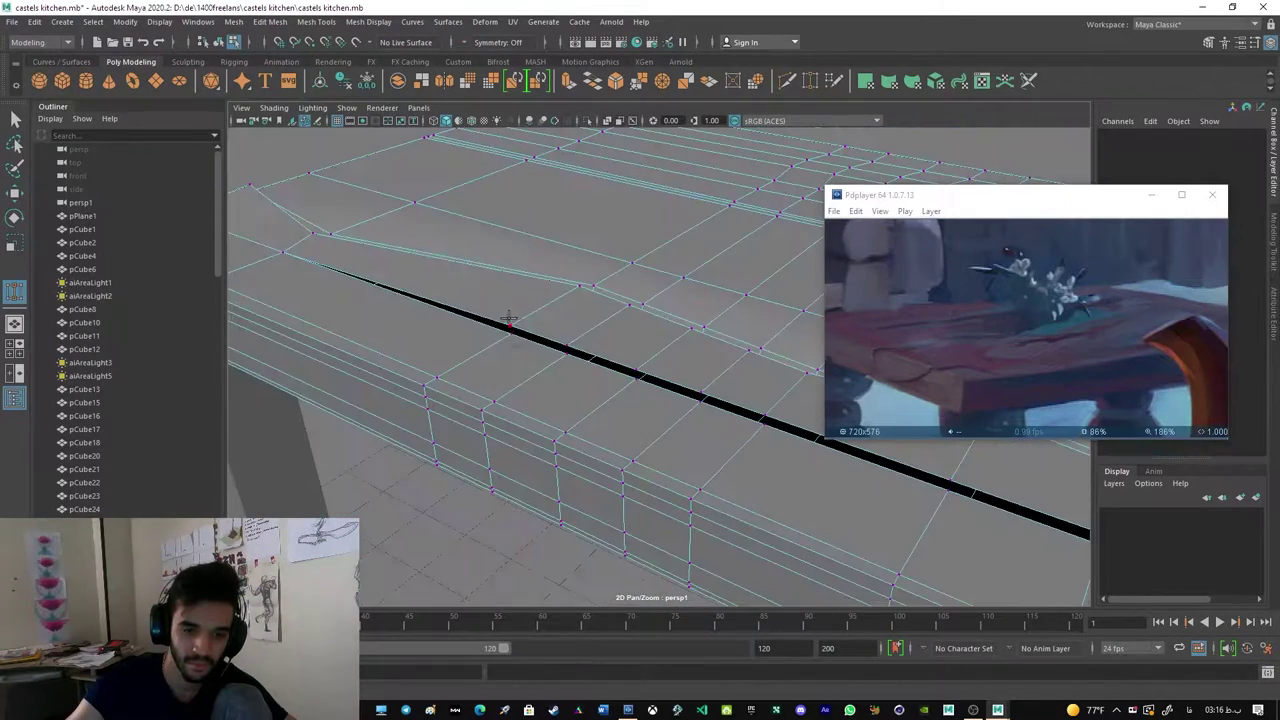
alt+drag(700, 400, 260, 189)
key(q)
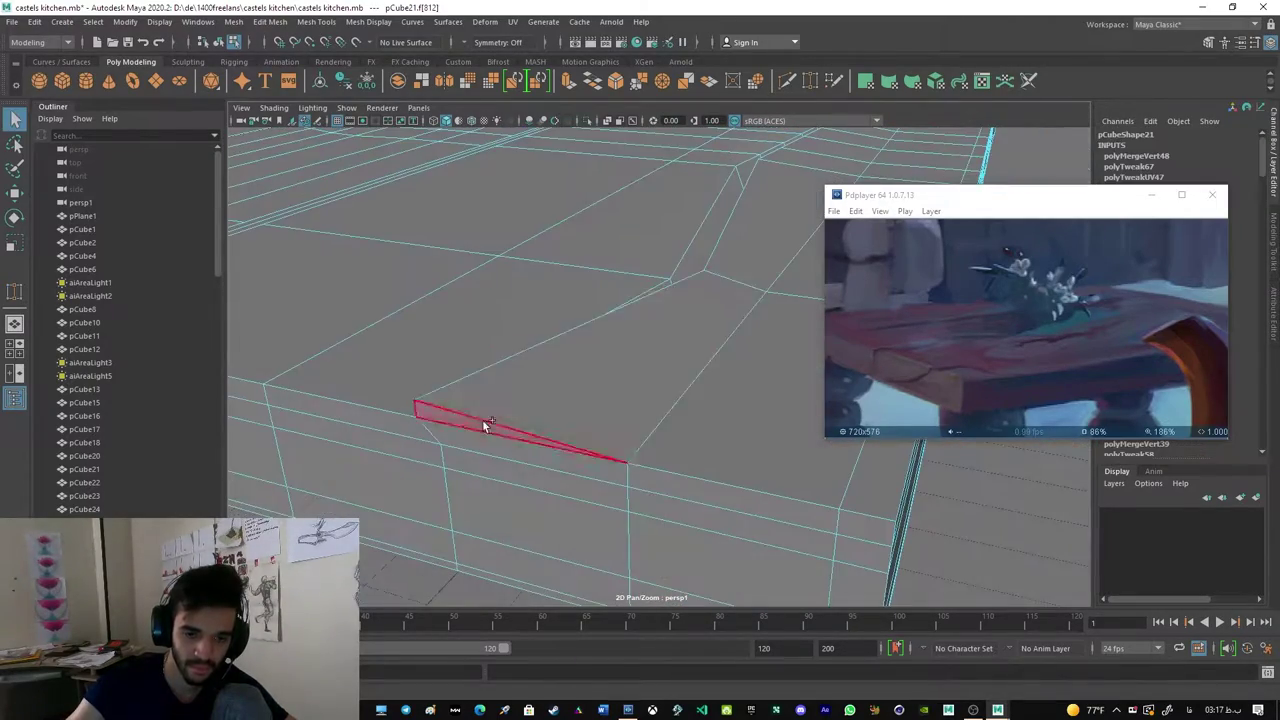
mouse_move(482, 419)
alt+mouse_down()
mouse_move(618, 366)
mouse_move(569, 281)
mouse_move(592, 407)
alt+mouse_up()
Step: Bevel the newly cut edge along the crack
key(F8)
key(F10)
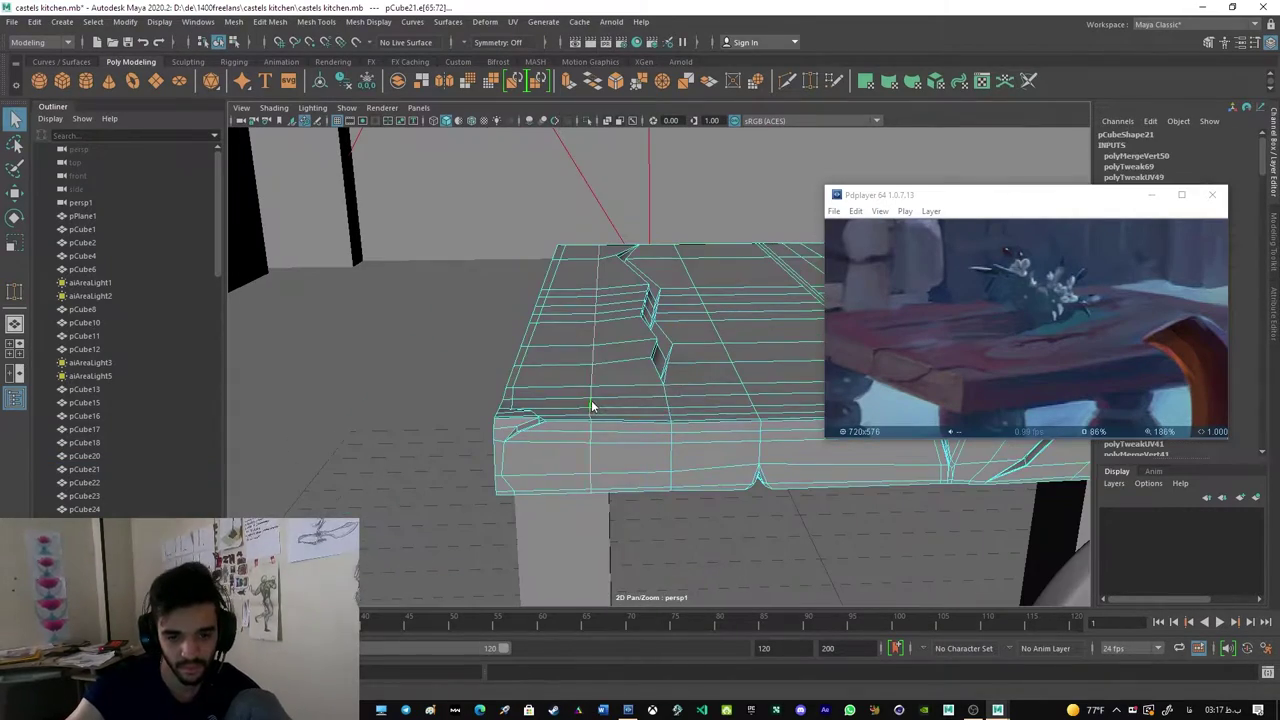
mouse_move(578, 451)
alt+mouse_down()
mouse_move(659, 349)
mouse_move(584, 368)
mouse_move(543, 351)
mouse_move(606, 286)
alt+mouse_up()
right_drag(729, 330, 716, 357)
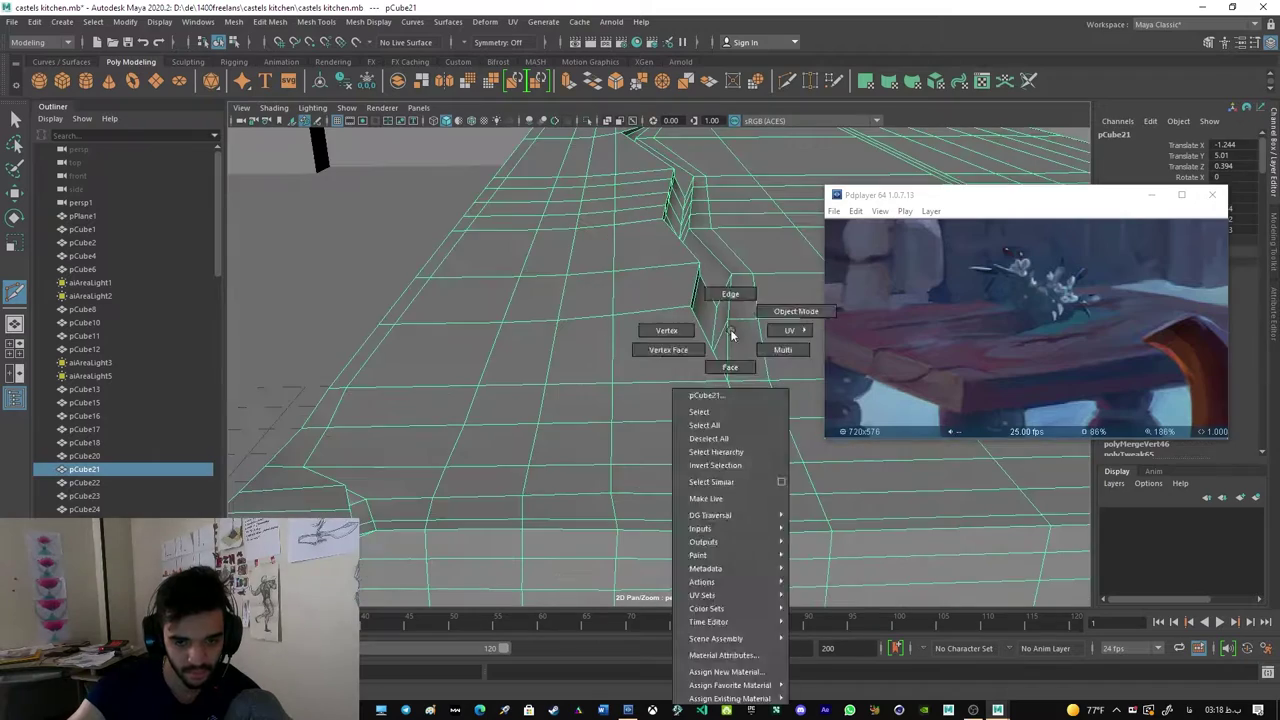
alt+drag(716, 357, 530, 314)
key(ctrl+b)
alt+drag(586, 457, 622, 328)
Step: Cut new edges into the tabletop around the bevelled corner
key(F8)
scroll(622, 328, up, 3)
shift+right_drag(655, 360, 640, 420)
scroll(593, 532, up, 2)
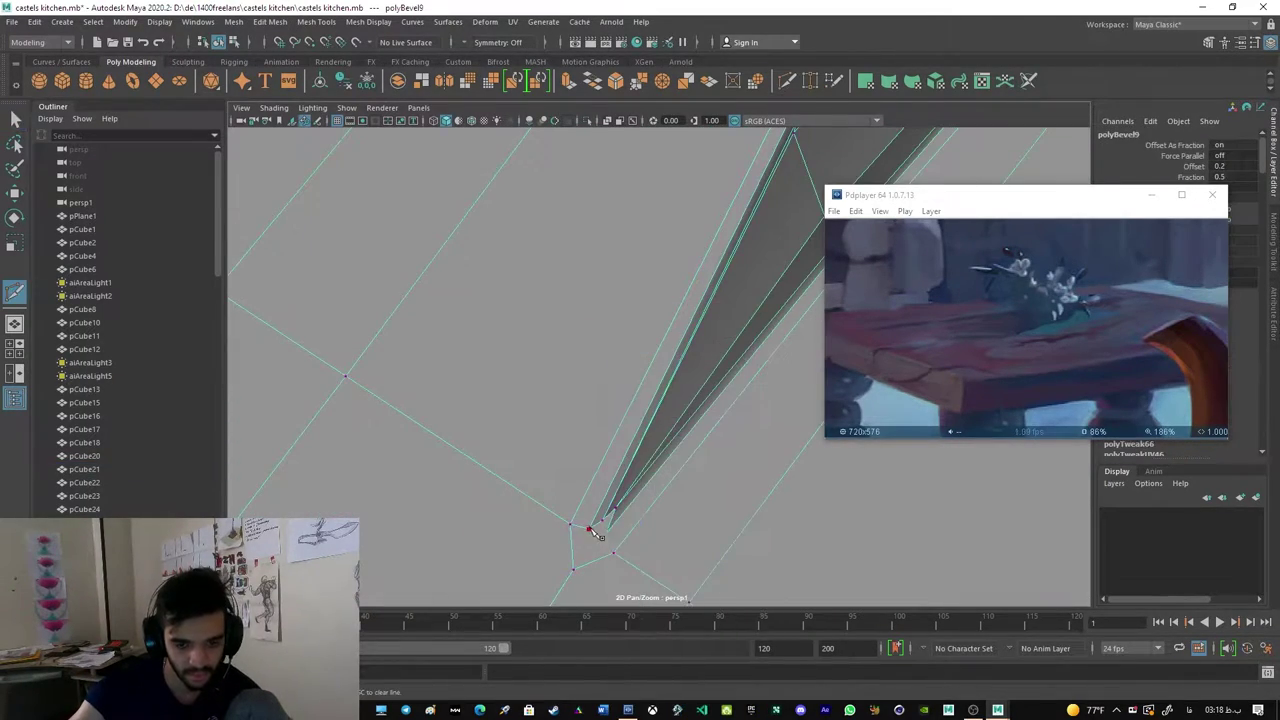
alt+middle_drag(596, 515, 618, 410)
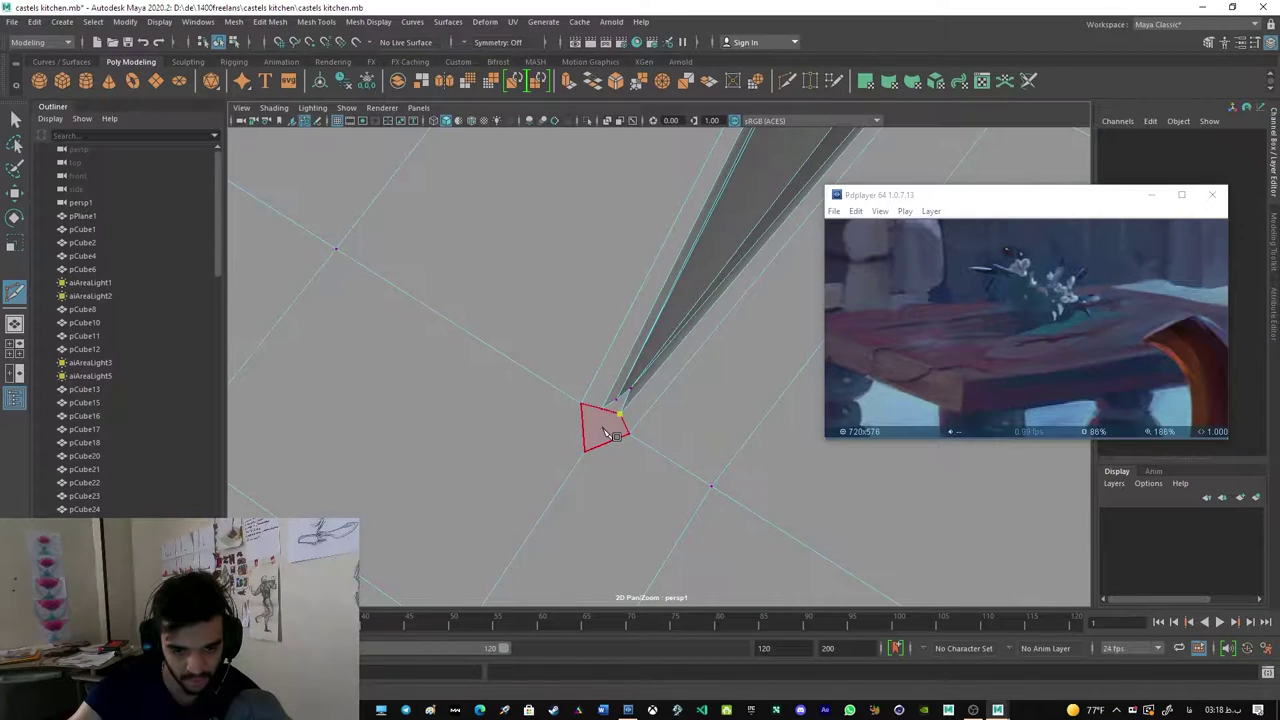
alt+drag(447, 397, 627, 445)
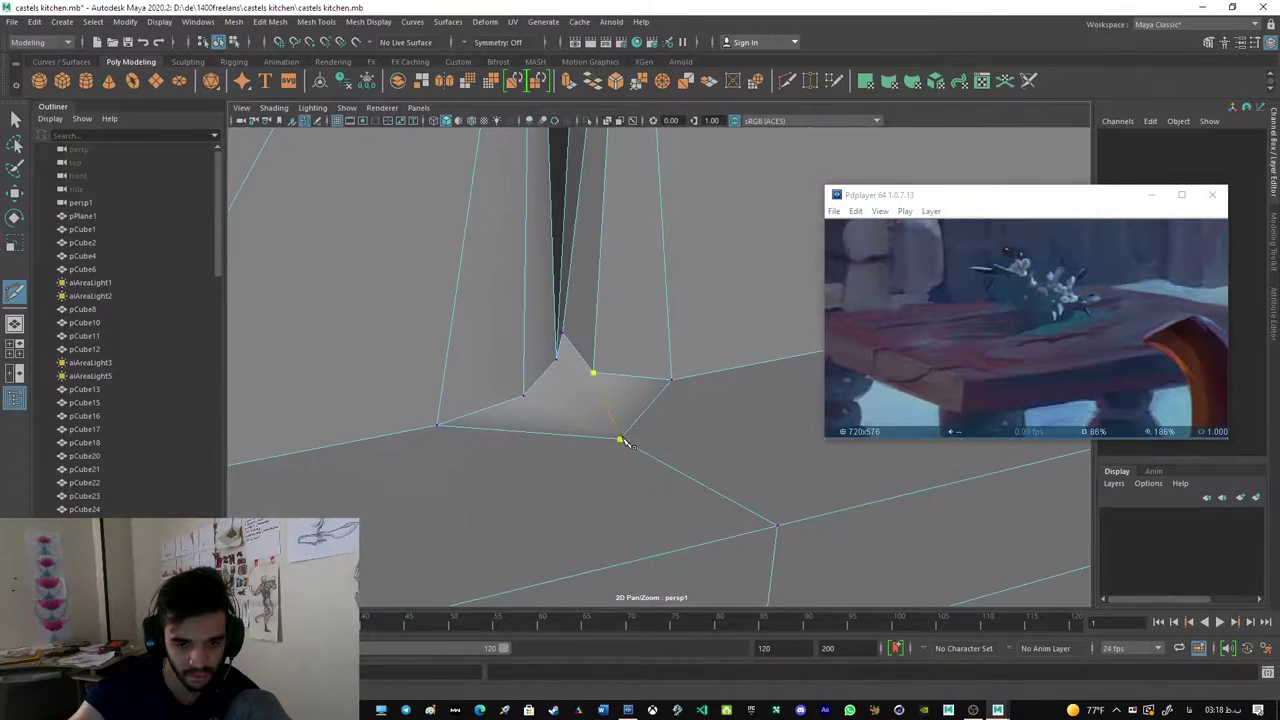
scroll(597, 383, down, 5)
right_drag(557, 265, 629, 251)
scroll(640, 263, up, 5)
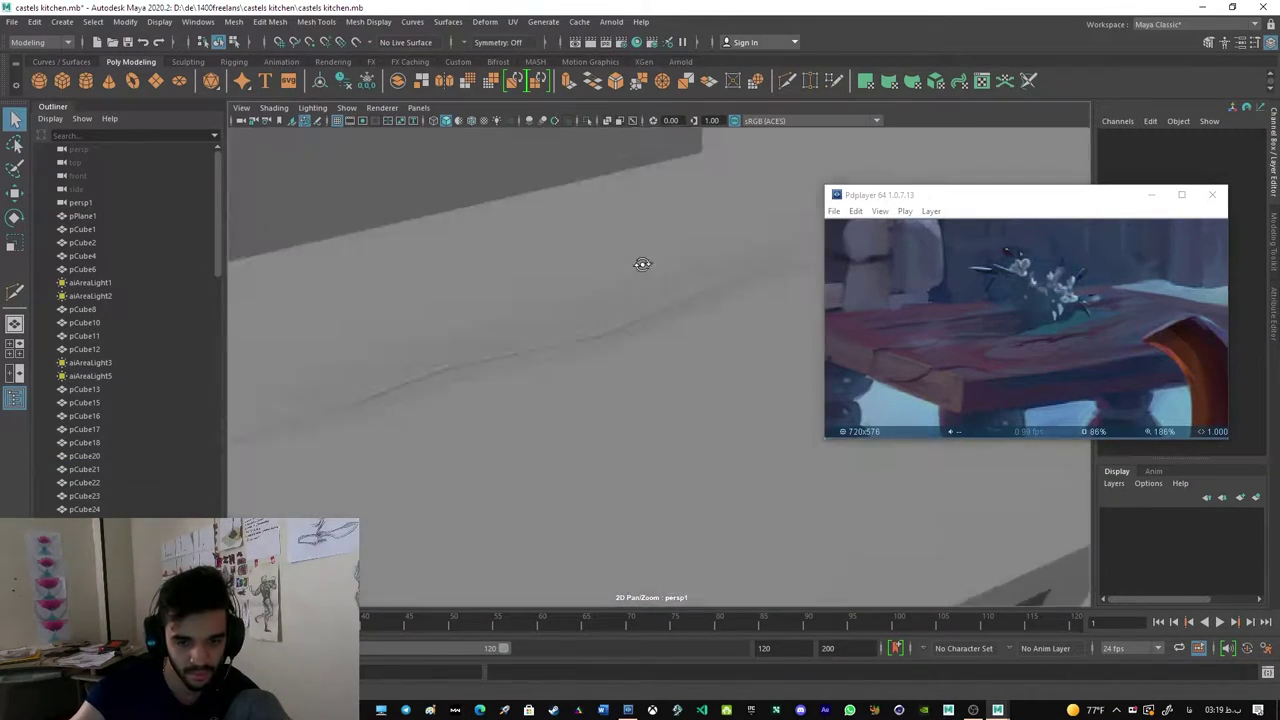
alt+drag(640, 263, 746, 307)
click(746, 307)
scroll(590, 377, up, 3)
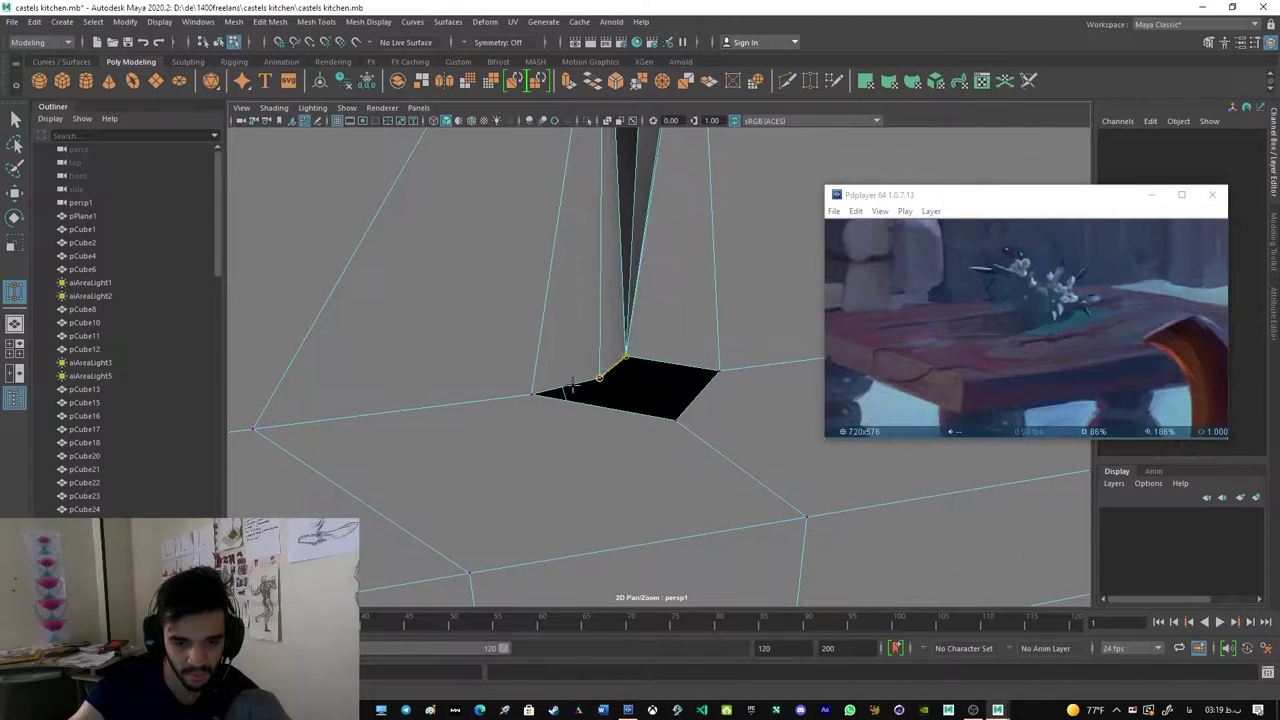
Step: Delete the small face at the crack's end, leaving a hole
alt+drag(562, 393, 532, 339)
right_drag(532, 339, 524, 490)
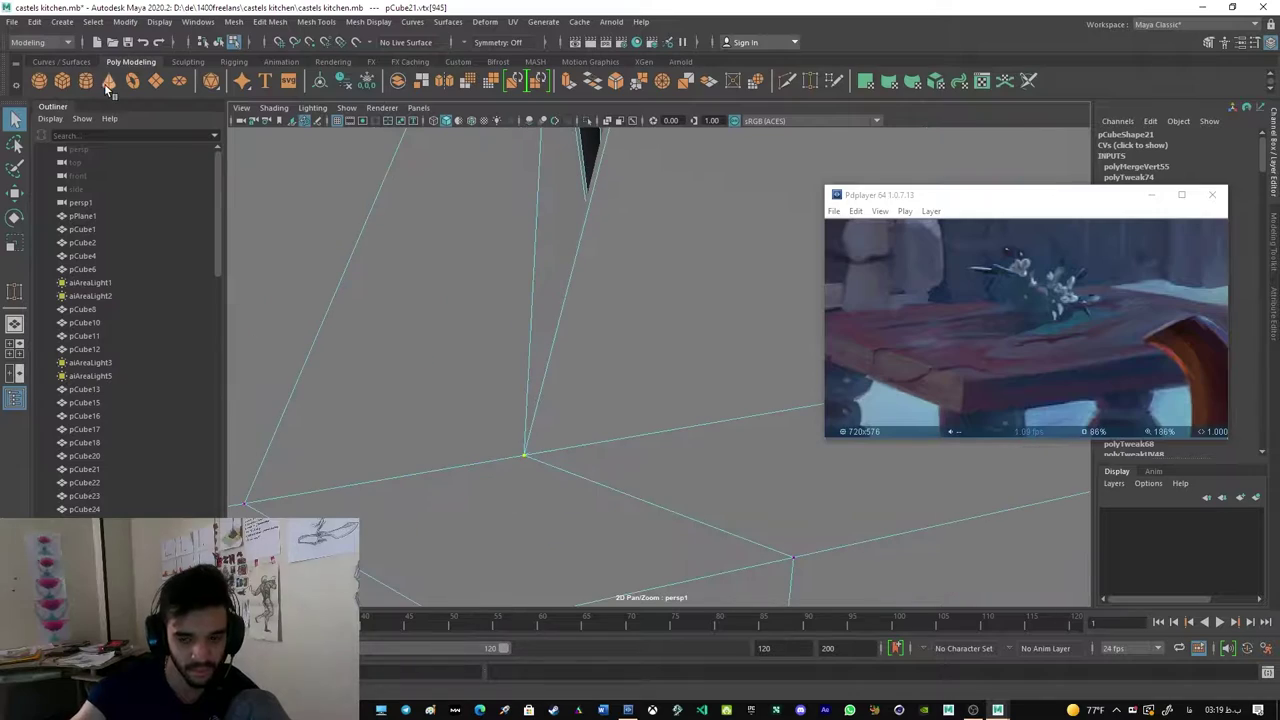
scroll(584, 458, down, 5)
click(603, 251)
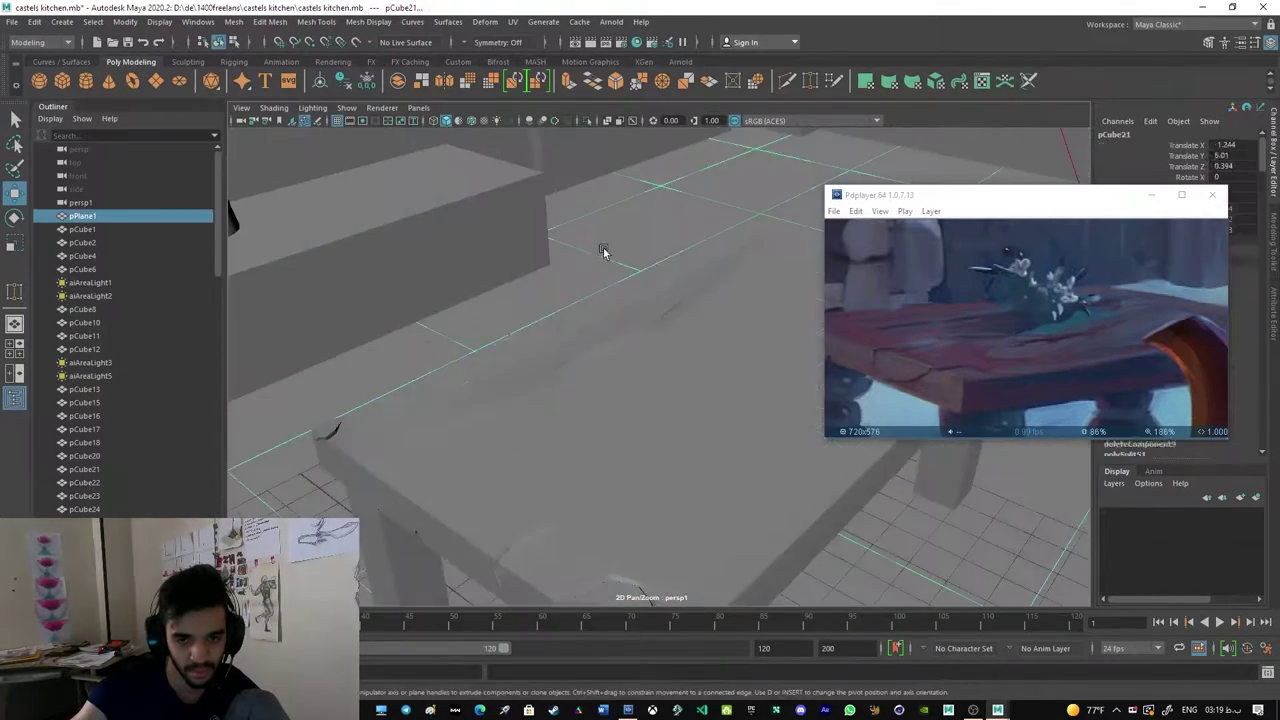
key(w)
alt+drag(698, 303, 571, 429)
scroll(571, 429, up, 2)
click(660, 369)
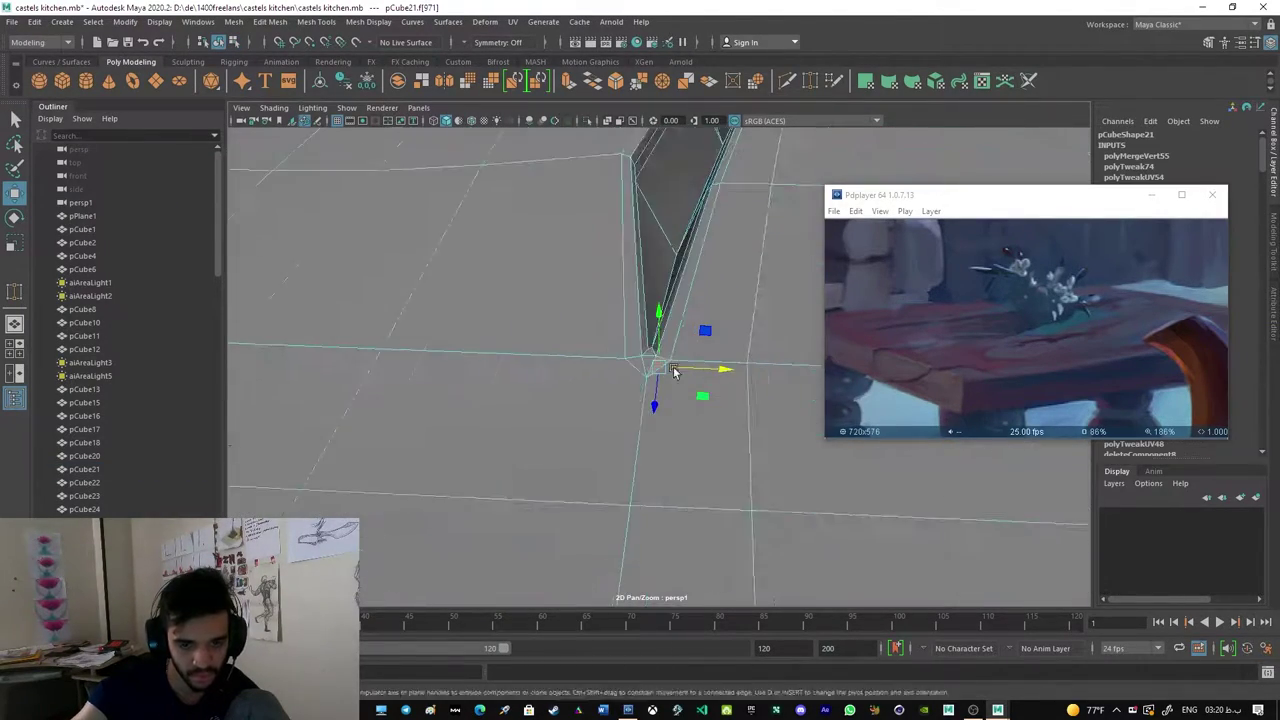
key(Delete)
Step: Adjust the vertex at the hole's corner and select a vertex along the crack strip
click(648, 330)
shift+right_drag(648, 328, 668, 333)
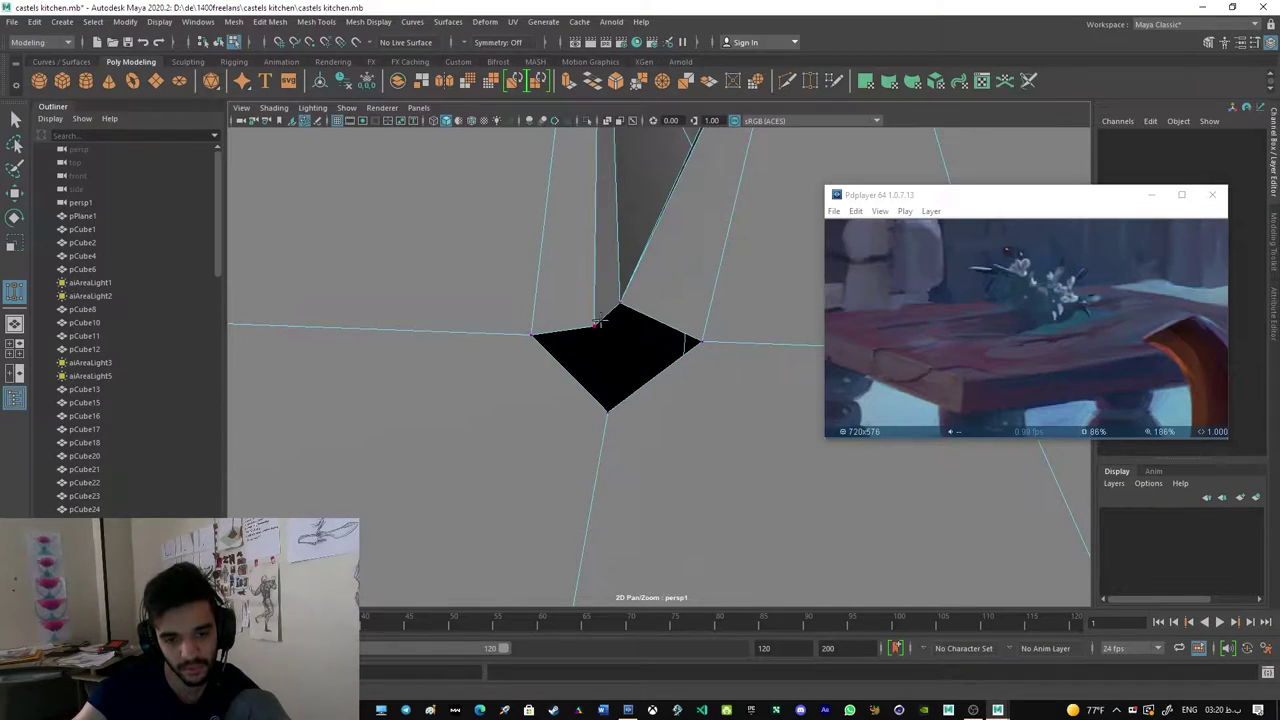
scroll(632, 341, down, 4)
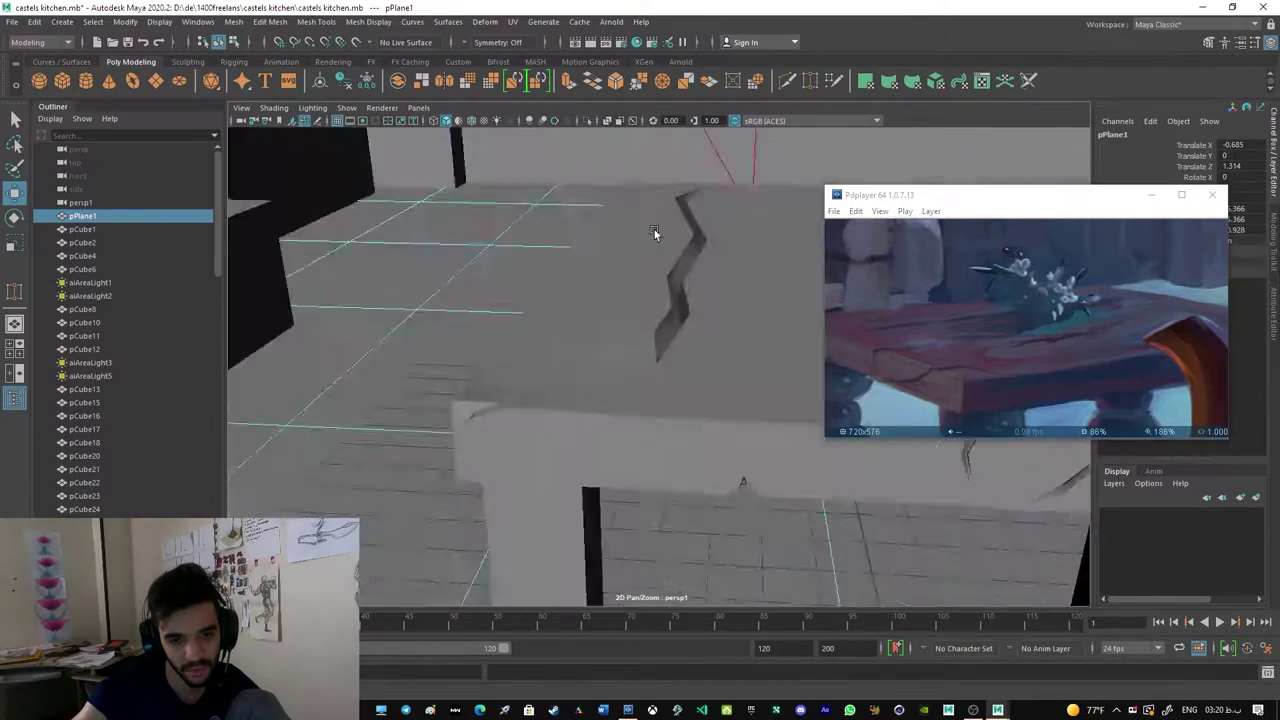
key(F8)
alt+drag(457, 317, 511, 294)
scroll(511, 294, up, 4)
key(F8)
scroll(376, 348, up, 2)
click(421, 453)
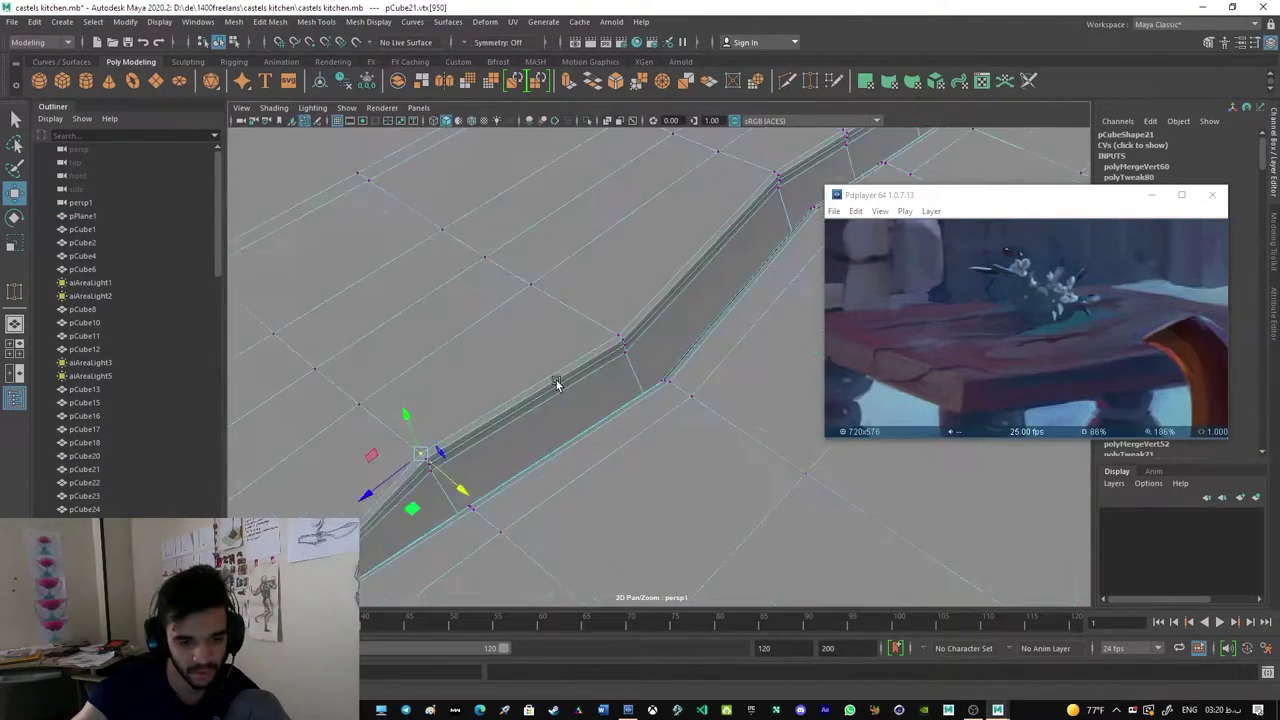
Step: Move vertices on the crack strip to recess the crack
mouse_move(478, 508)
alt+mouse_down()
mouse_move(529, 517)
mouse_move(622, 313)
alt+mouse_up()
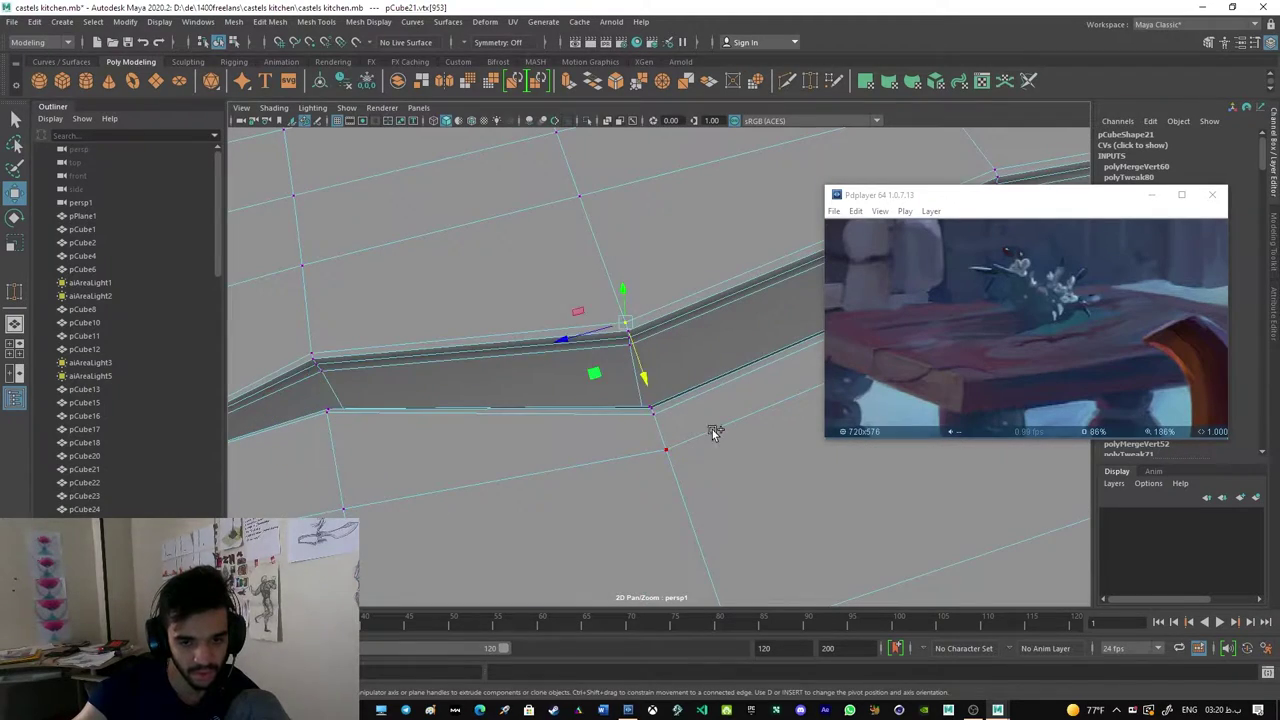
scroll(670, 470, down, 4)
mouse_move(586, 263)
alt+mouse_down()
mouse_move(763, 289)
mouse_move(586, 357)
mouse_move(430, 340)
alt+mouse_up()
scroll(430, 340, up, 5)
click(426, 267)
mouse_move(597, 307)
alt+mouse_down()
mouse_move(543, 251)
mouse_move(575, 315)
alt+mouse_up()
key(F8)
mouse_move(614, 381)
alt+mouse_down()
mouse_move(284, 348)
mouse_move(468, 350)
mouse_move(641, 423)
mouse_move(680, 353)
mouse_move(600, 300)
mouse_move(608, 280)
mouse_move(486, 423)
mouse_move(622, 238)
mouse_move(675, 362)
mouse_move(677, 425)
mouse_move(708, 491)
mouse_move(726, 480)
mouse_move(668, 169)
mouse_move(440, 184)
mouse_move(581, 290)
alt+mouse_up()
key(F8)
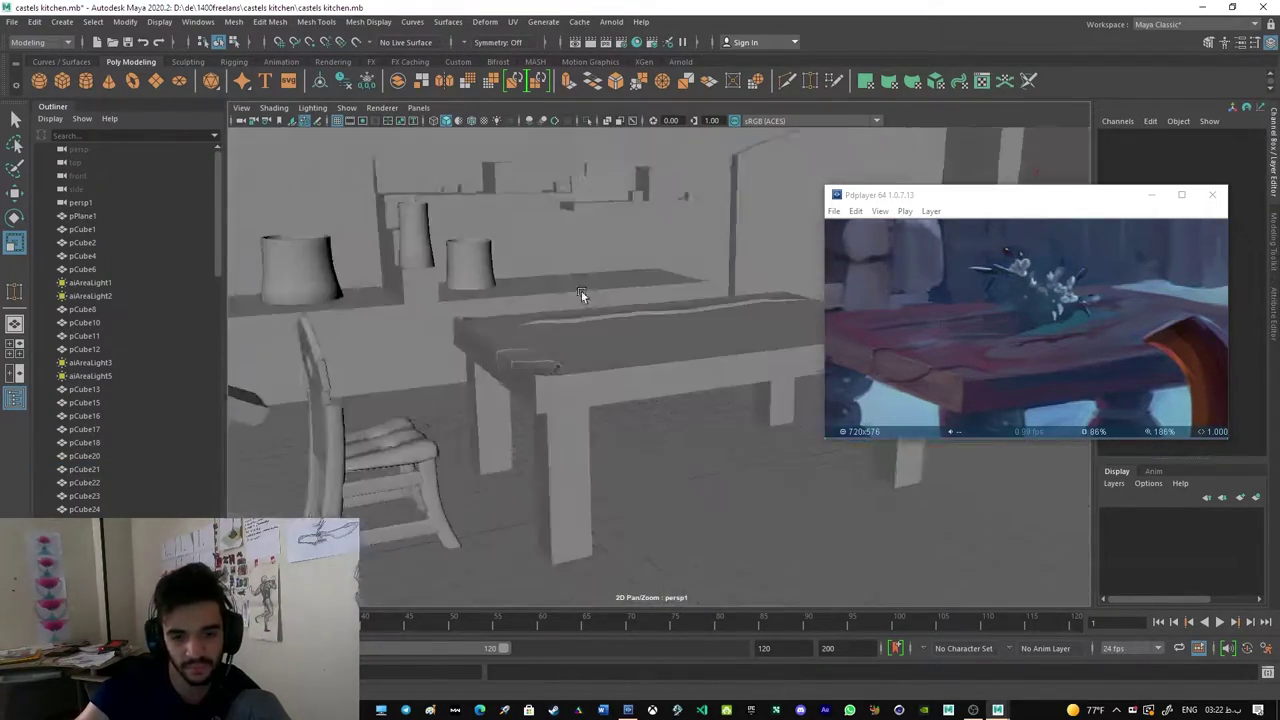
Step: Select and frame the tabletop plank, then orbit in close to its boards
click(677, 306)
key(f)
key(F8)
mouse_move(677, 306)
alt+mouse_down()
mouse_move(557, 177)
mouse_move(631, 240)
alt+mouse_up()
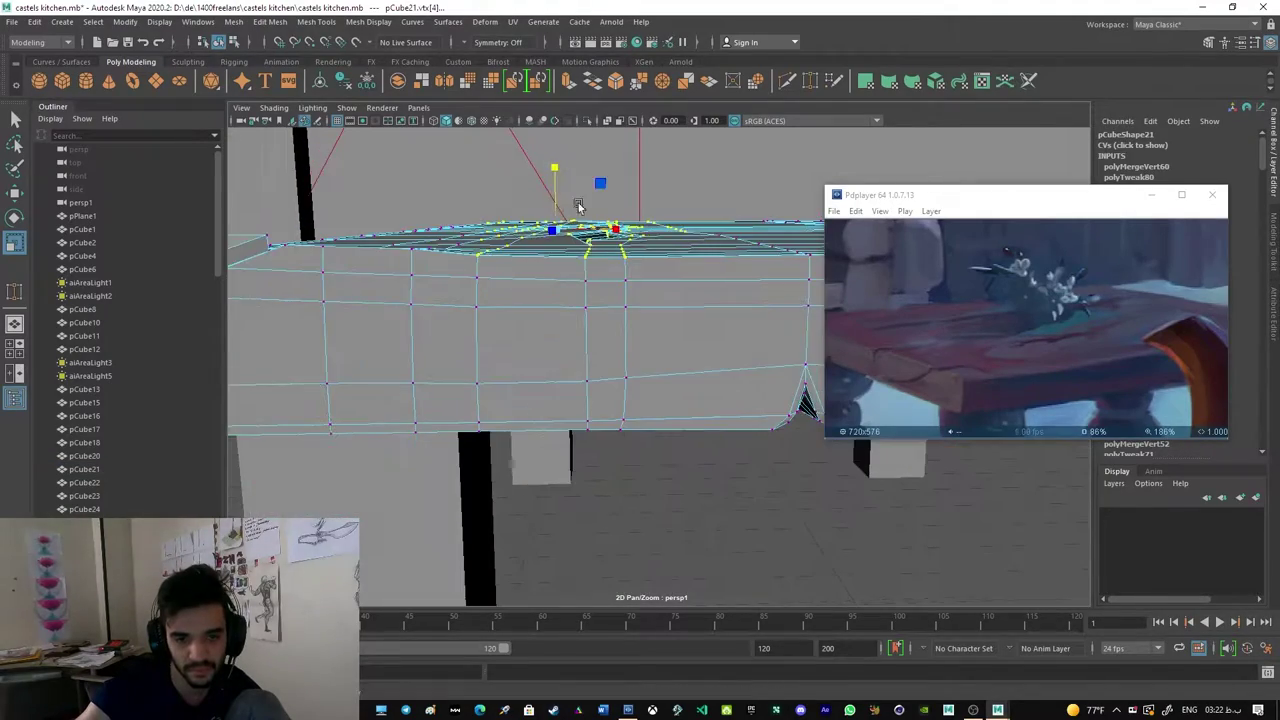
right_drag(631, 240, 674, 222)
mouse_move(674, 222)
alt+mouse_down()
mouse_move(622, 316)
mouse_move(650, 302)
mouse_move(862, 362)
mouse_move(682, 335)
alt+mouse_up()
key(F10)
click(644, 377)
alt+drag(483, 250, 414, 363)
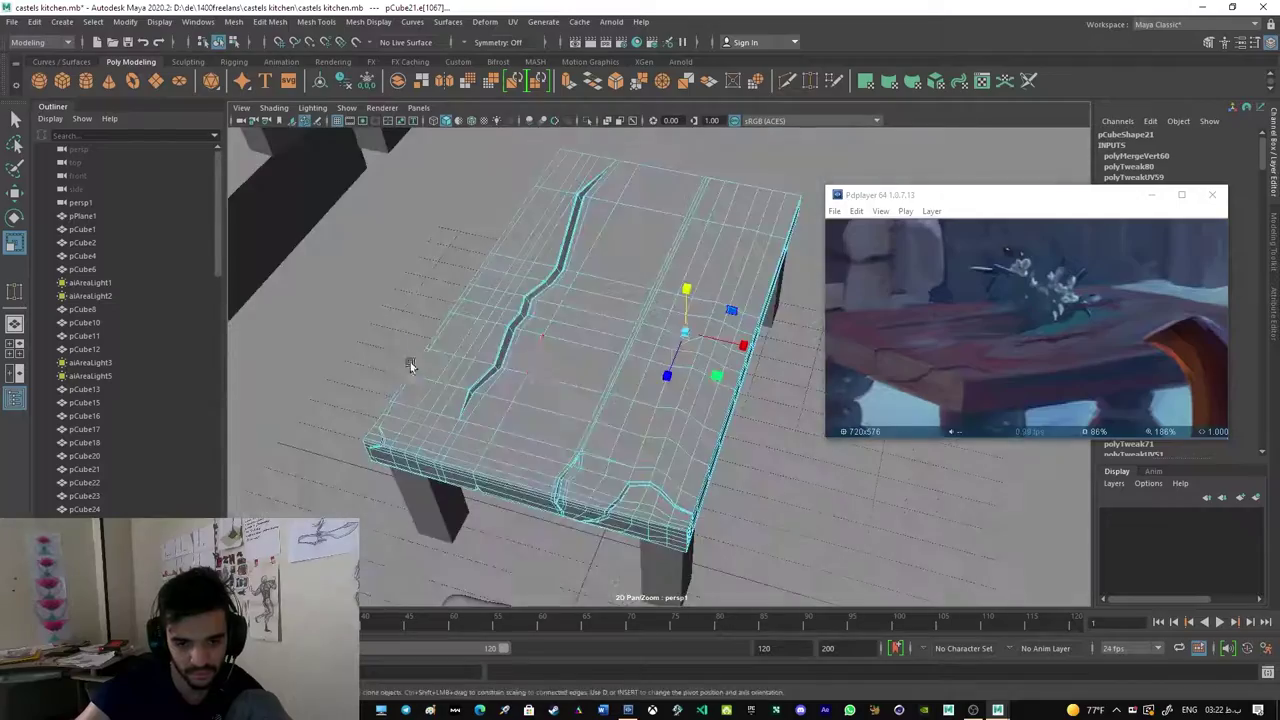
scroll(414, 363, up, 10)
mouse_move(737, 421)
alt+mouse_down()
mouse_move(635, 320)
mouse_move(557, 333)
alt+mouse_up()
scroll(635, 320, down, 5)
scroll(600, 330, up, 4)
scroll(580, 330, down, 5)
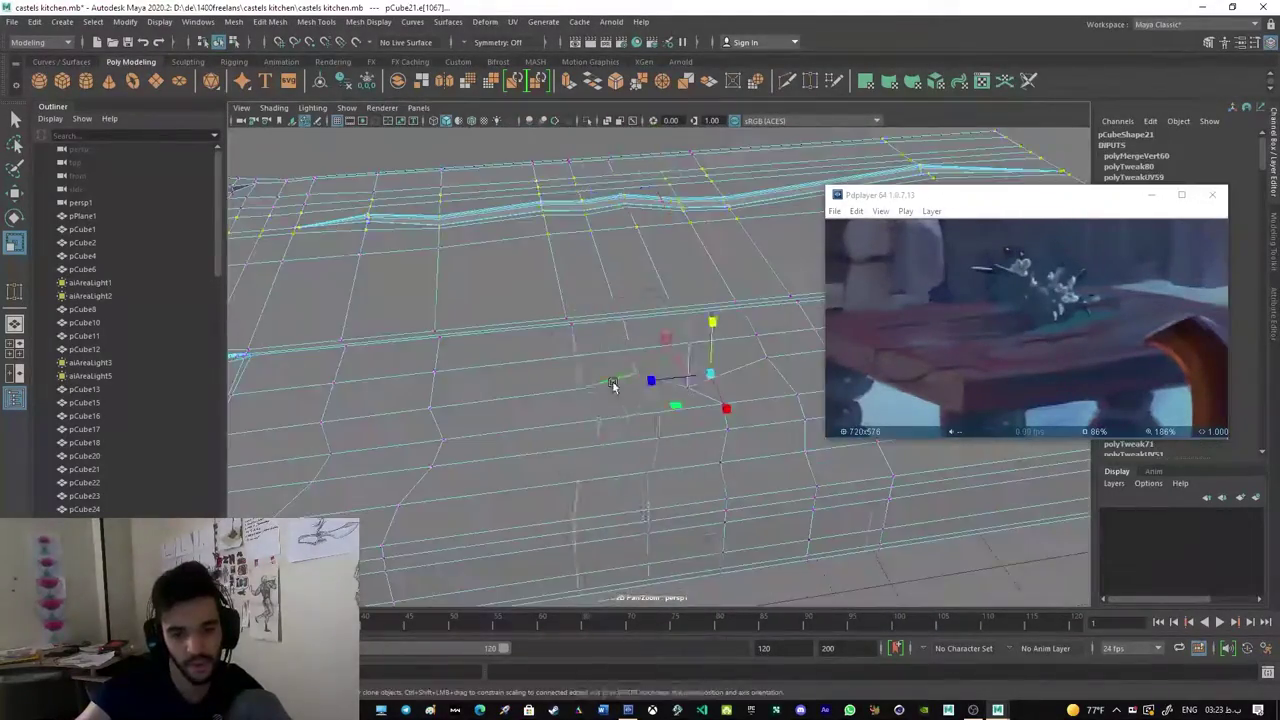
alt+drag(560, 398, 586, 440)
Step: Multi-Cut a new crack line across a long tabletop board
click(378, 362)
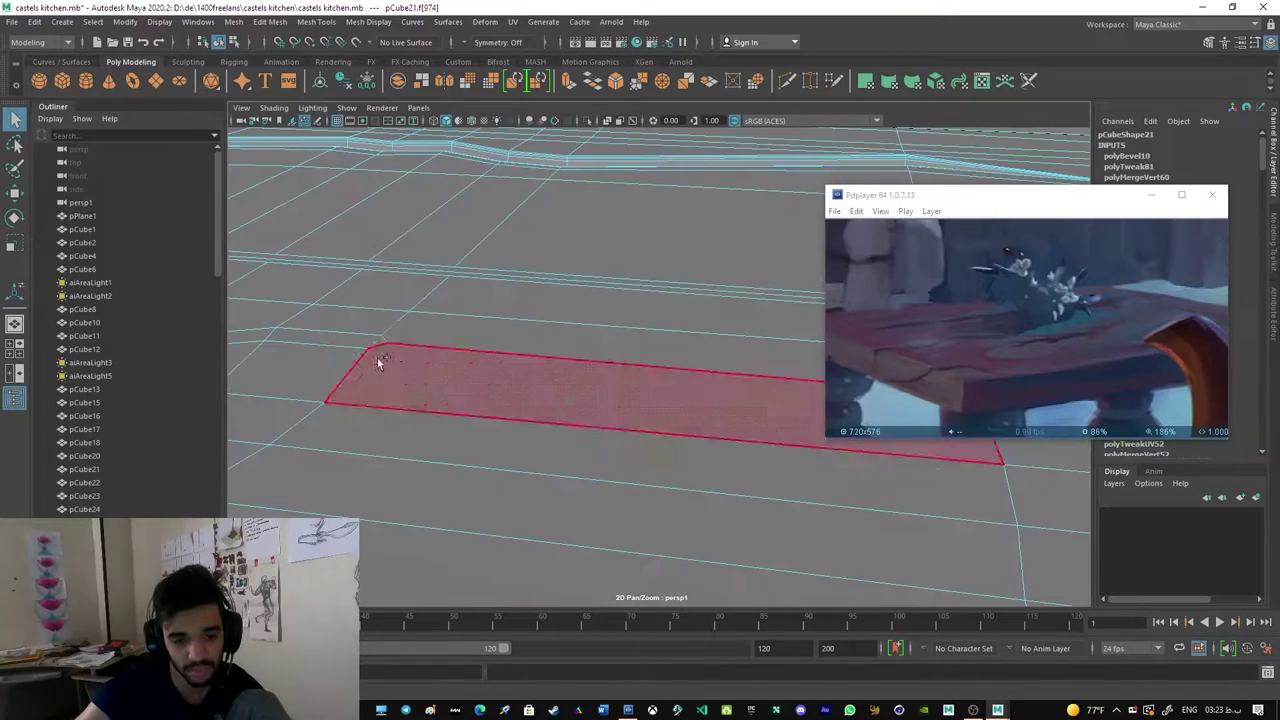
alt+drag(665, 525, 457, 436)
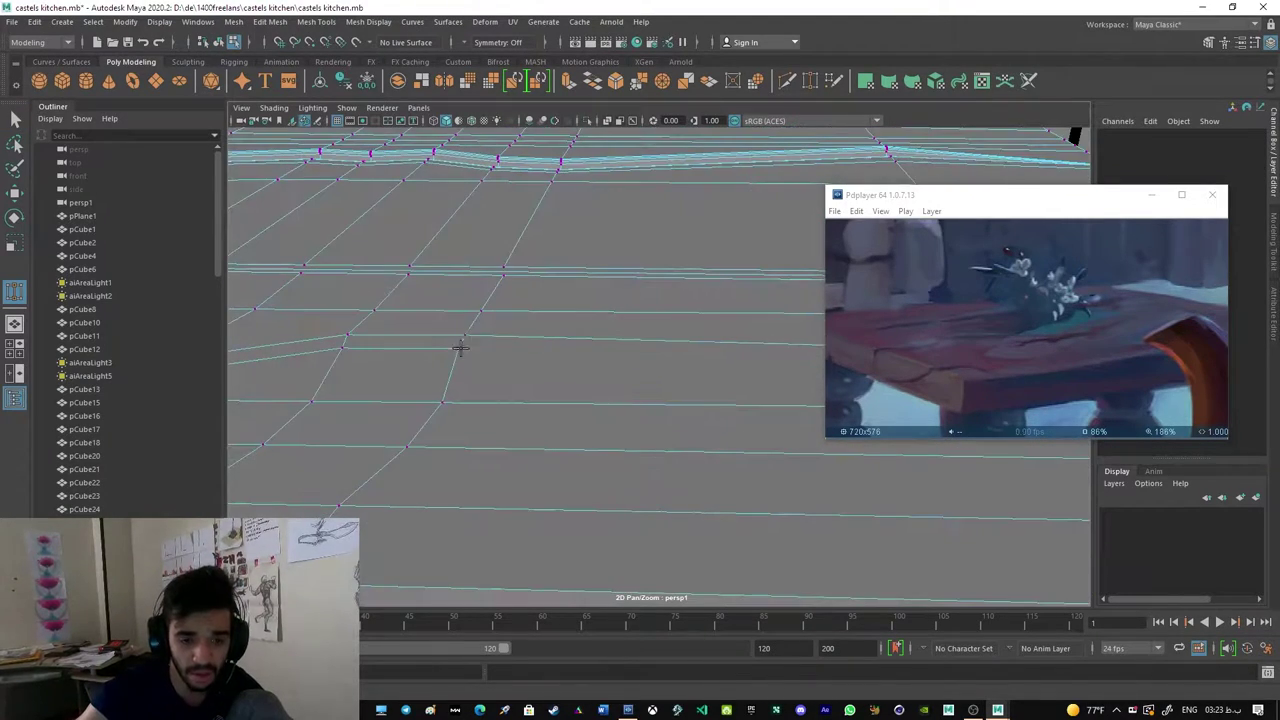
right_drag(676, 339, 677, 308)
click(614, 384)
alt+drag(616, 392, 547, 498)
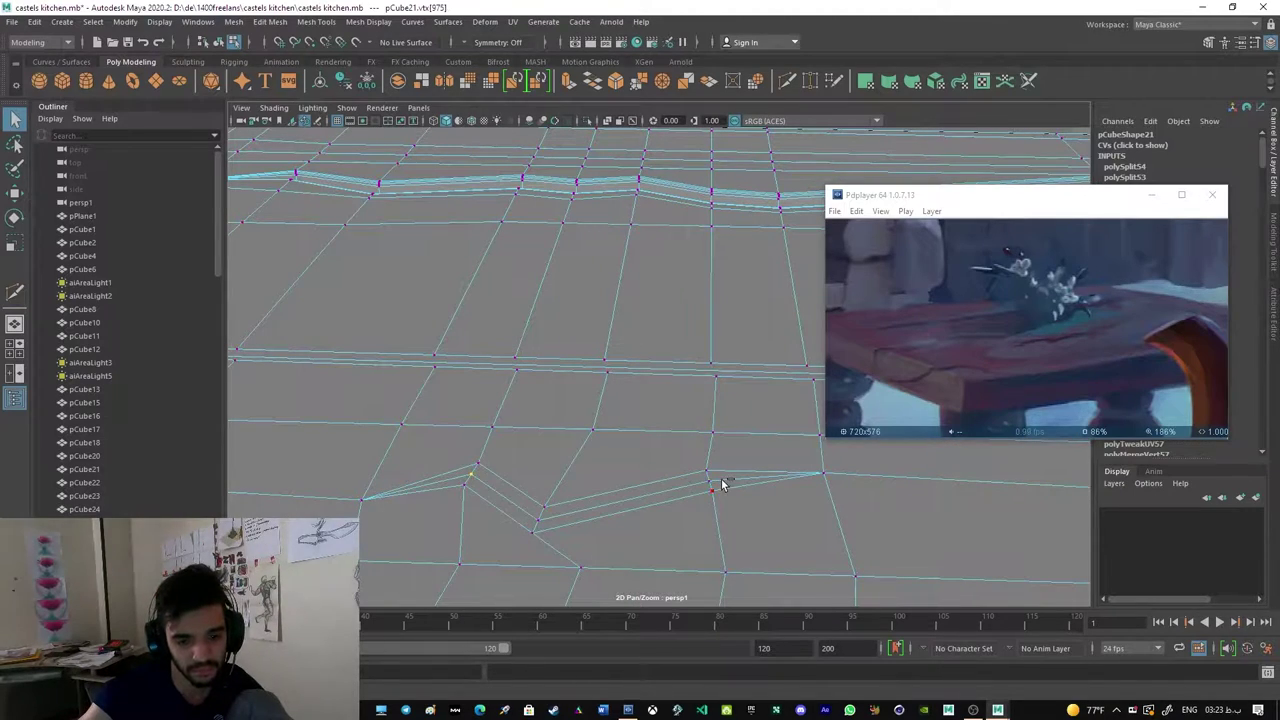
key(w)
mouse_move(595, 471)
alt+mouse_down()
mouse_move(534, 443)
mouse_move(705, 450)
mouse_move(549, 423)
mouse_move(711, 394)
mouse_move(605, 252)
mouse_move(1081, 362)
alt+mouse_up()
Step: Select the sliver face and tip vertex by the crack, then undo the previous bevel
click(791, 449)
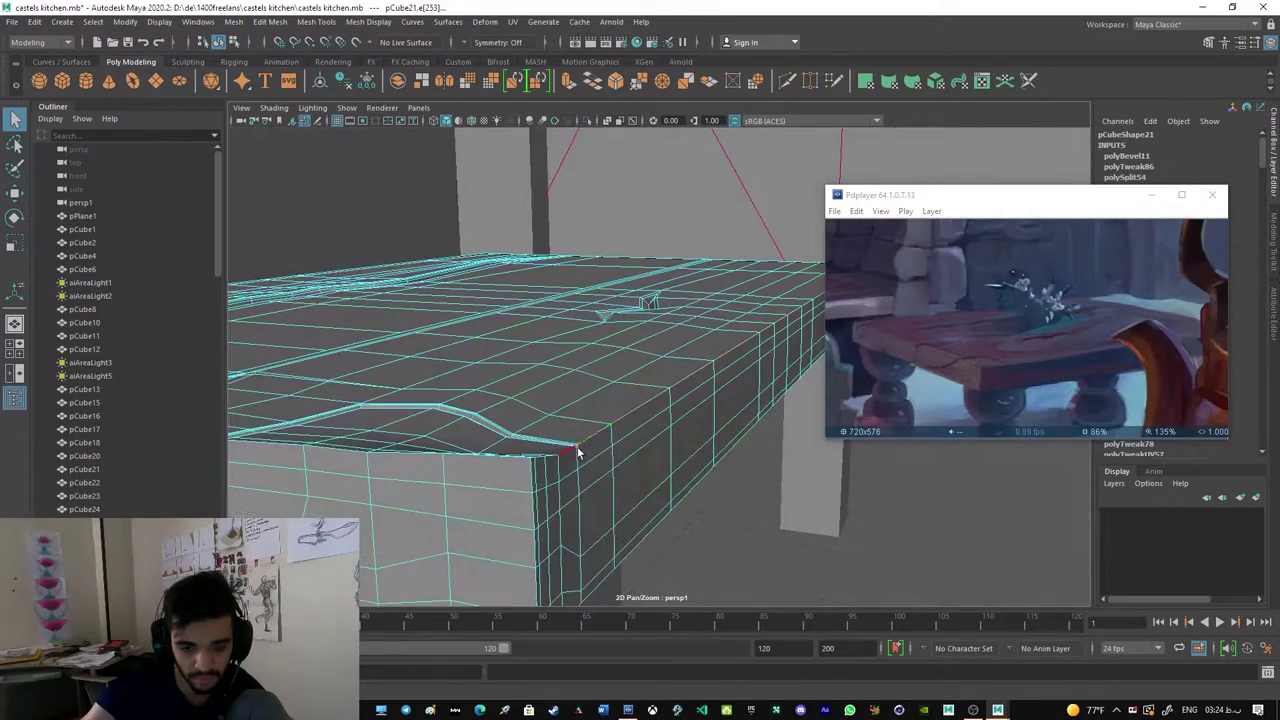
scroll(594, 435, up, 5)
scroll(594, 435, down, 5)
click(636, 352)
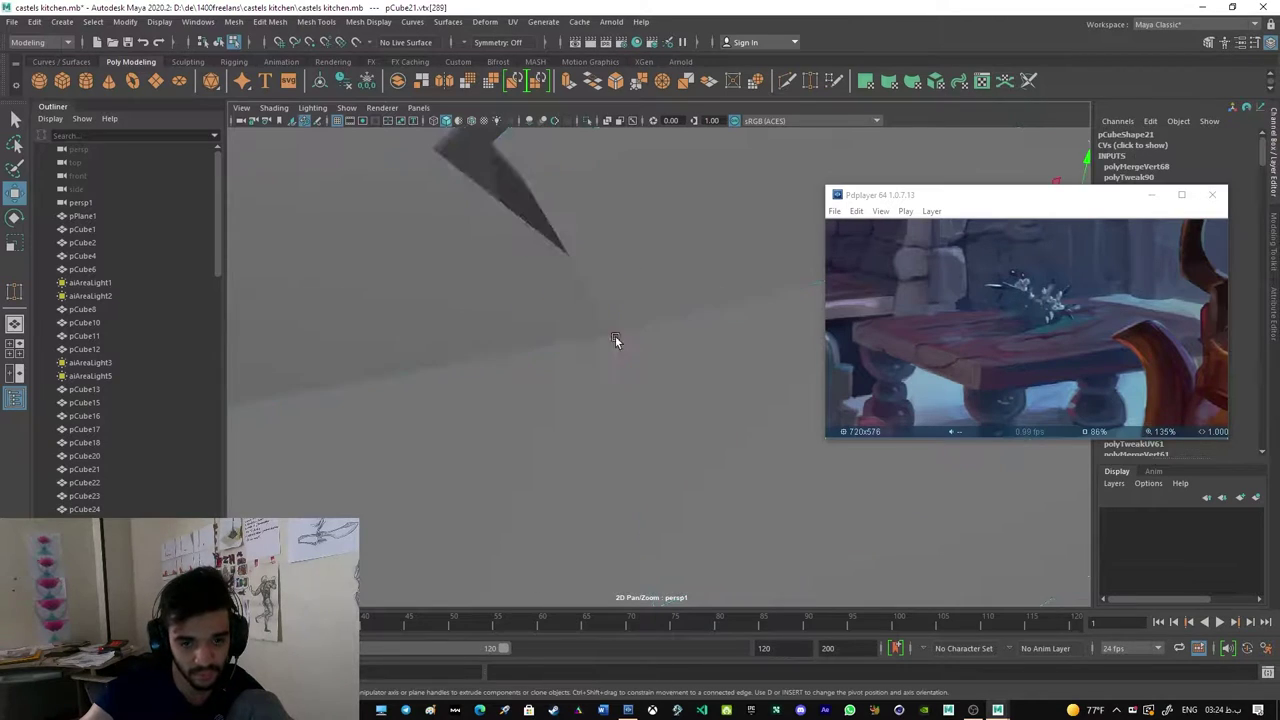
right_drag(613, 337, 594, 296)
scroll(571, 371, up, 3)
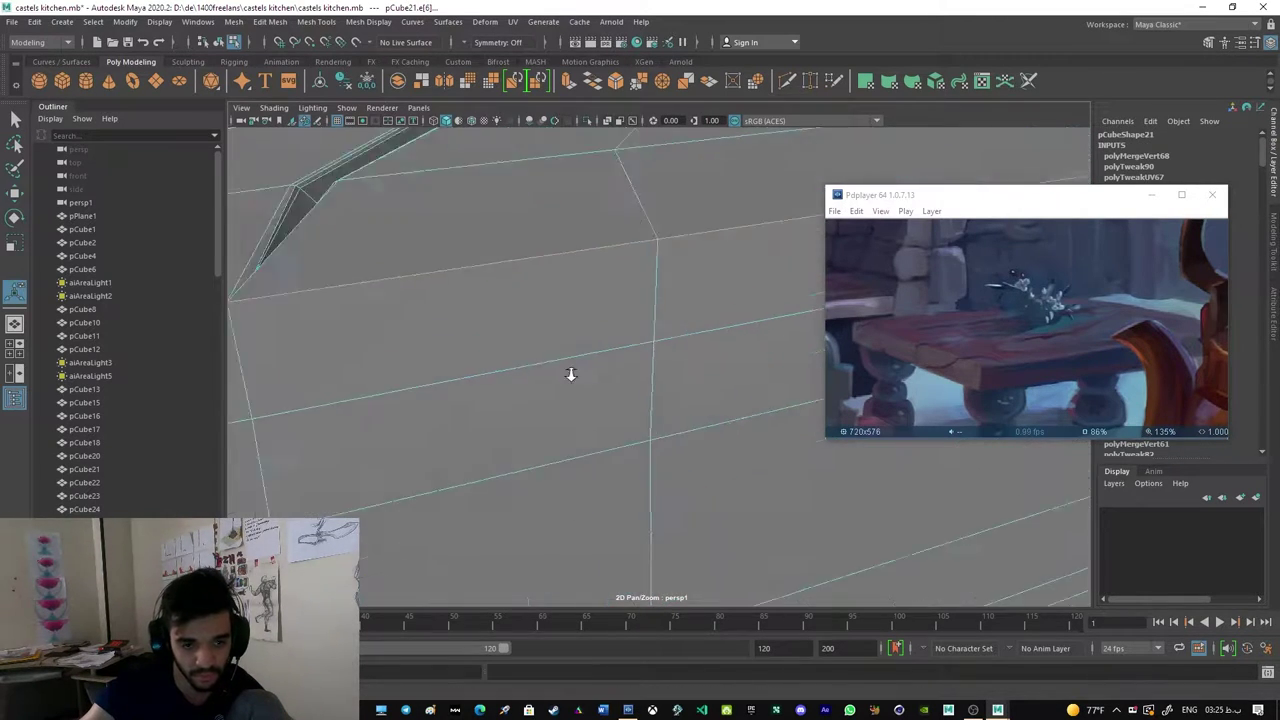
scroll(657, 333, up, 3)
scroll(670, 380, down, 3)
click(680, 366)
scroll(670, 370, up, 3)
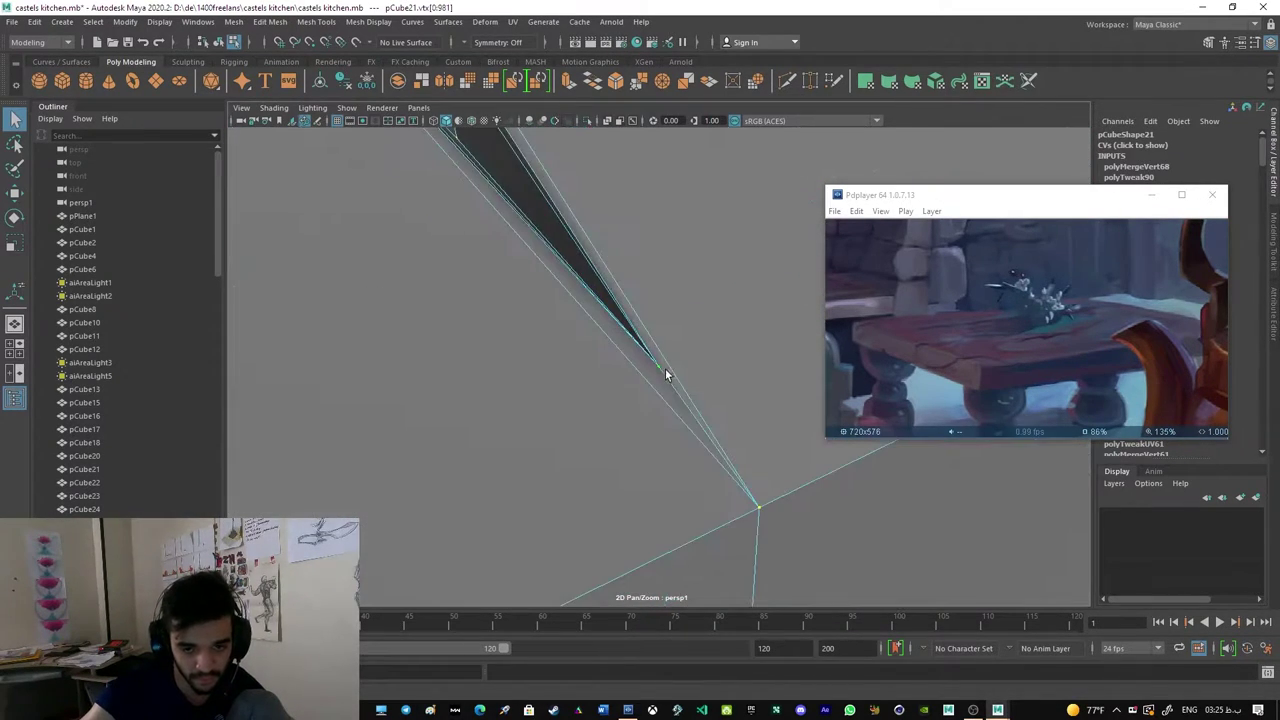
scroll(590, 370, down, 3)
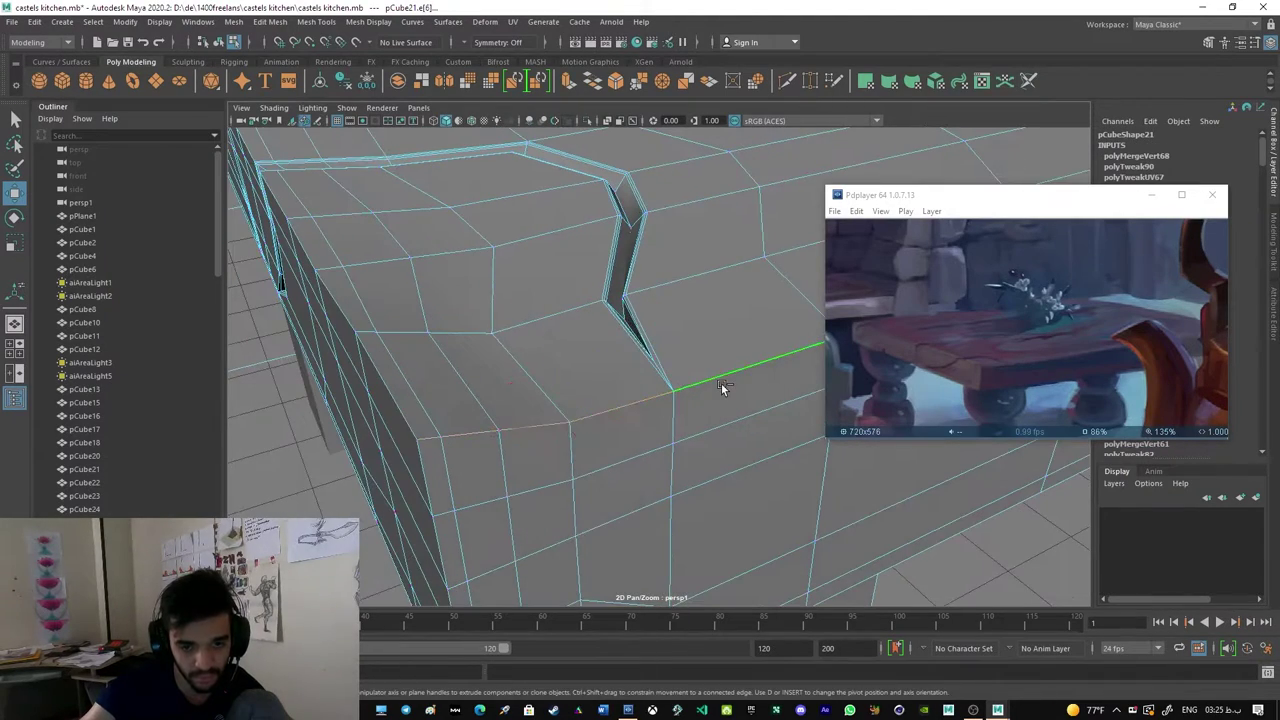
key(ctrl+z)
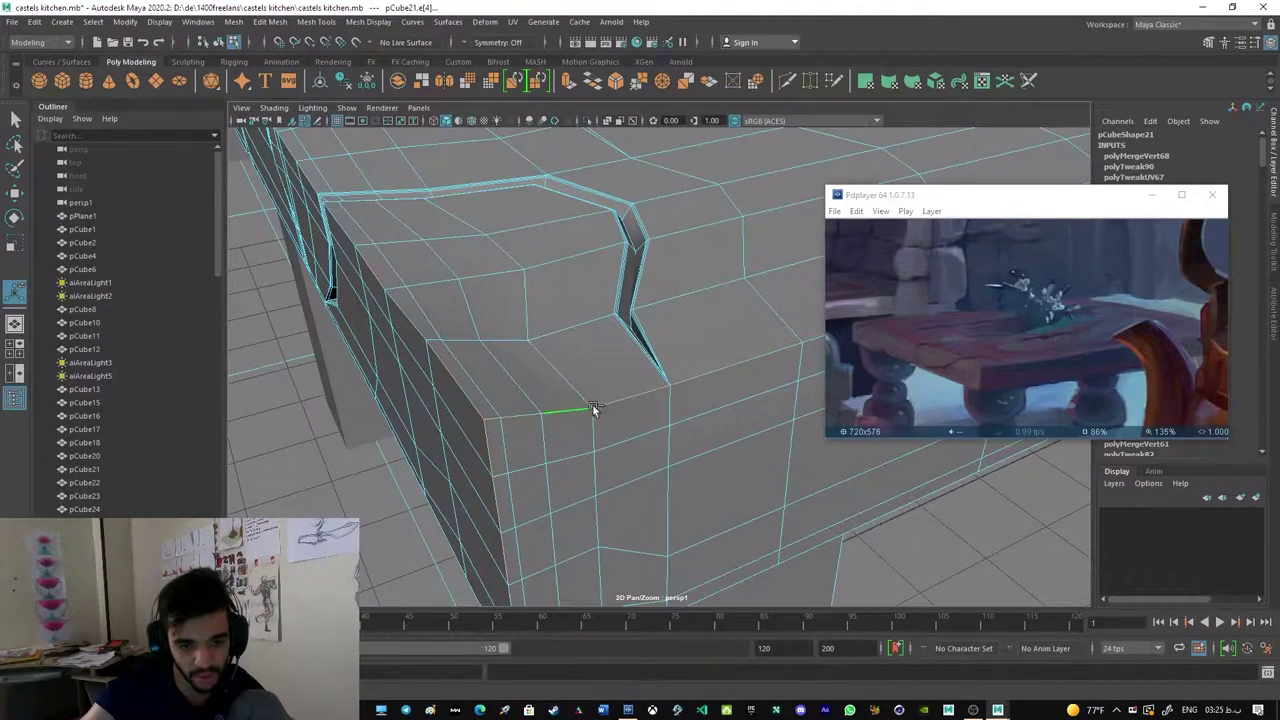
Step: Bevel the corner edge on the plank's cracked front, creating polyBevel12
mouse_move(593, 409)
alt+mouse_down()
mouse_move(486, 441)
mouse_move(601, 330)
alt+mouse_up()
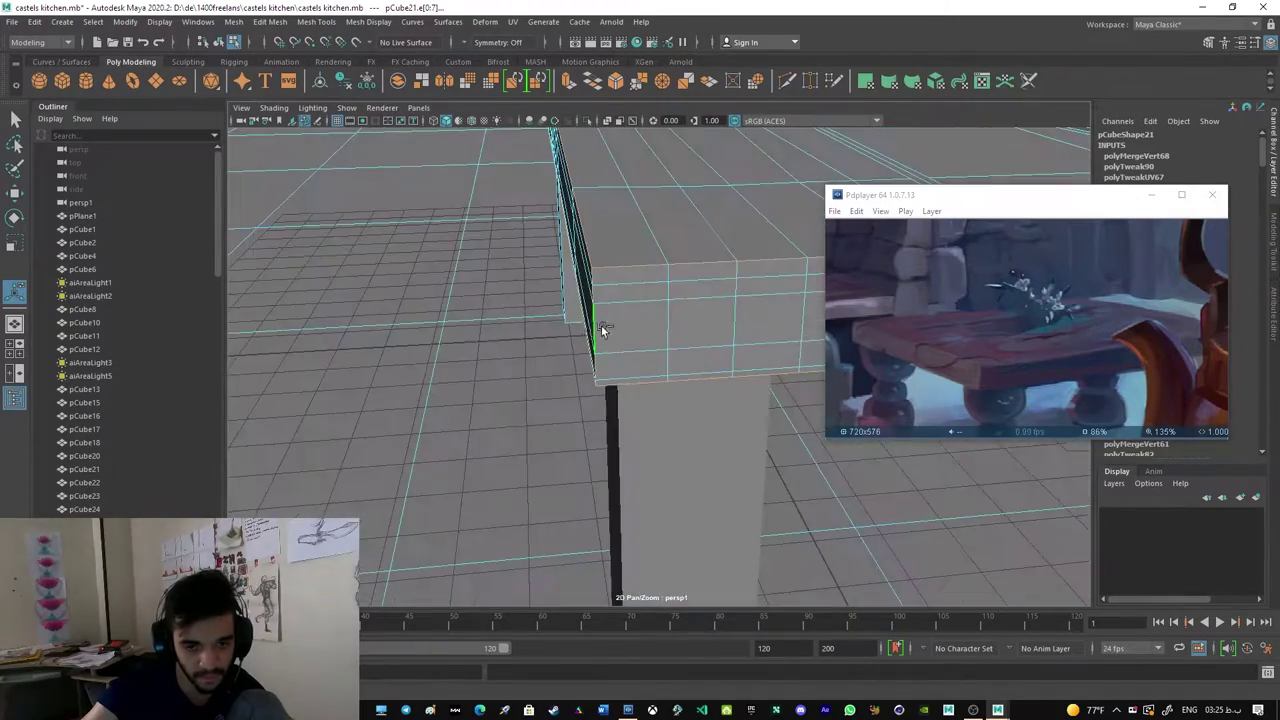
click(601, 330)
key(ctrl+b)
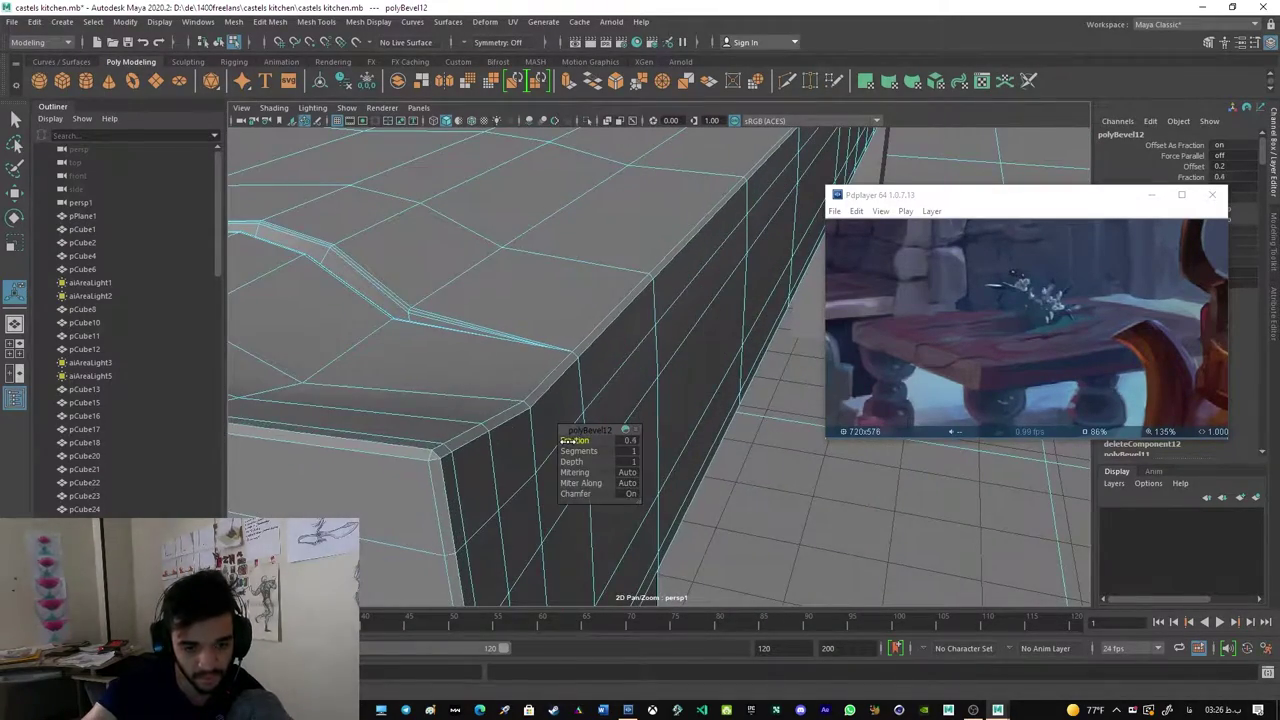
alt+right_drag(578, 450, 463, 371)
mouse_move(463, 371)
alt+mouse_down()
mouse_move(543, 440)
mouse_move(745, 395)
mouse_move(508, 339)
alt+mouse_up()
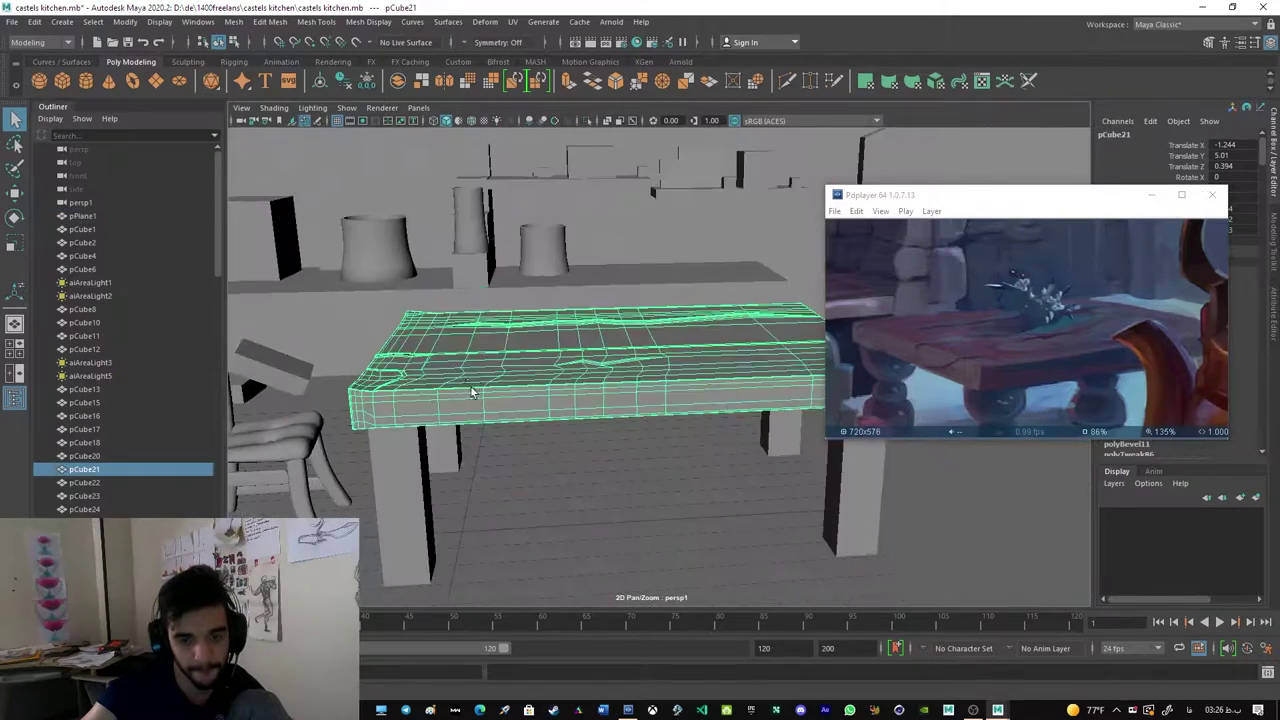
right_drag(508, 339, 512, 388)
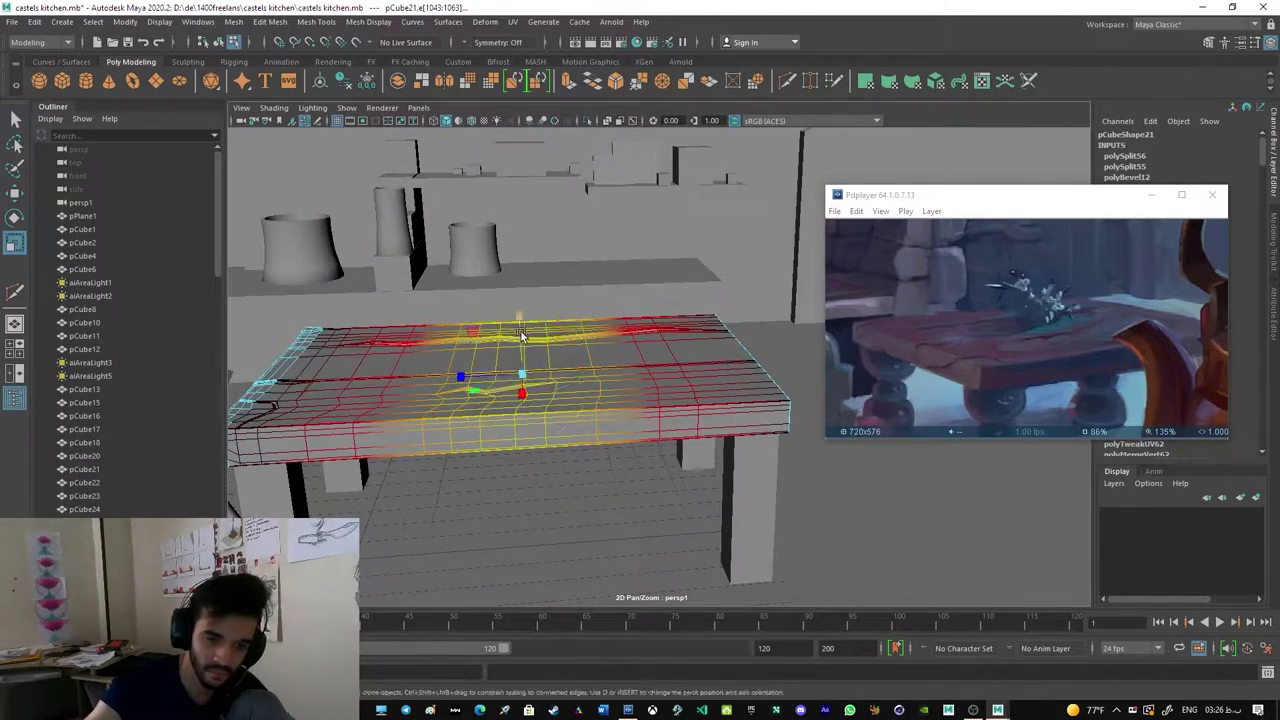
Step: Zoom in on the tabletop crack and pick its stray corner vertices for merging
alt+right_drag(521, 335, 577, 318)
alt+drag(577, 318, 560, 340)
alt+right_drag(560, 340, 580, 352)
alt+drag(580, 352, 587, 366)
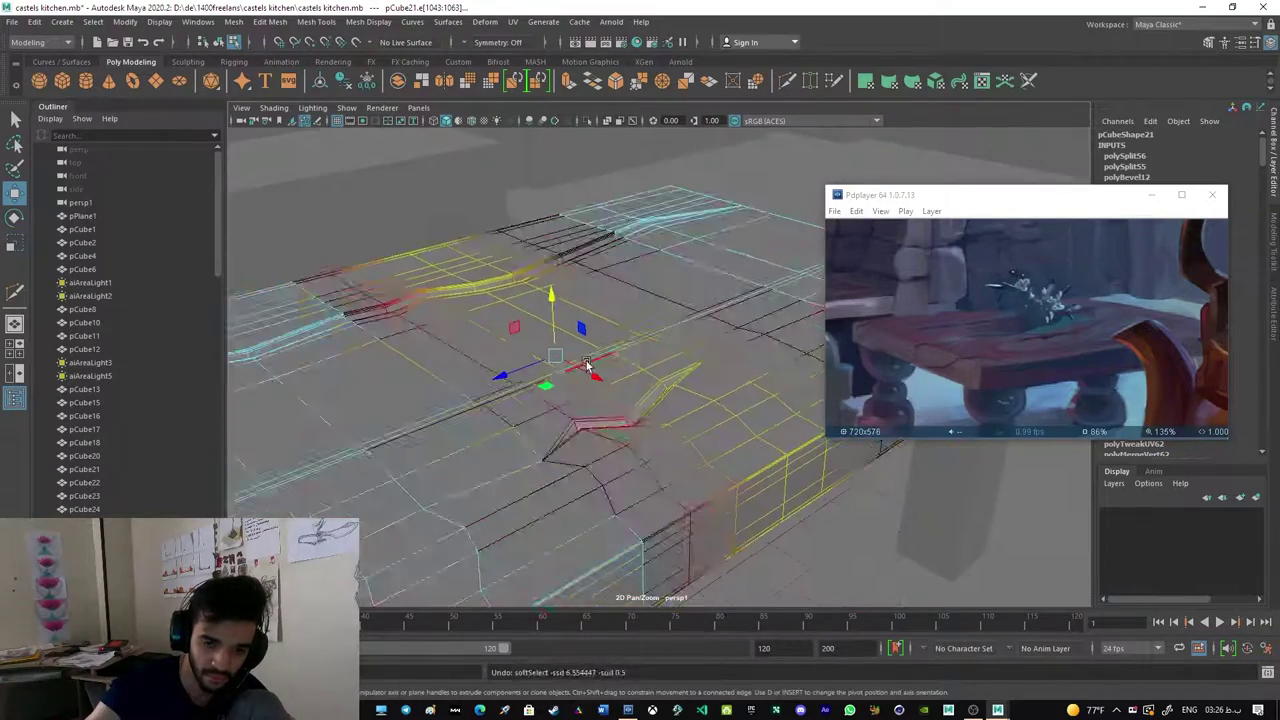
scroll(590, 364, up, 5)
scroll(520, 400, up, 3)
right_drag(518, 339, 565, 322)
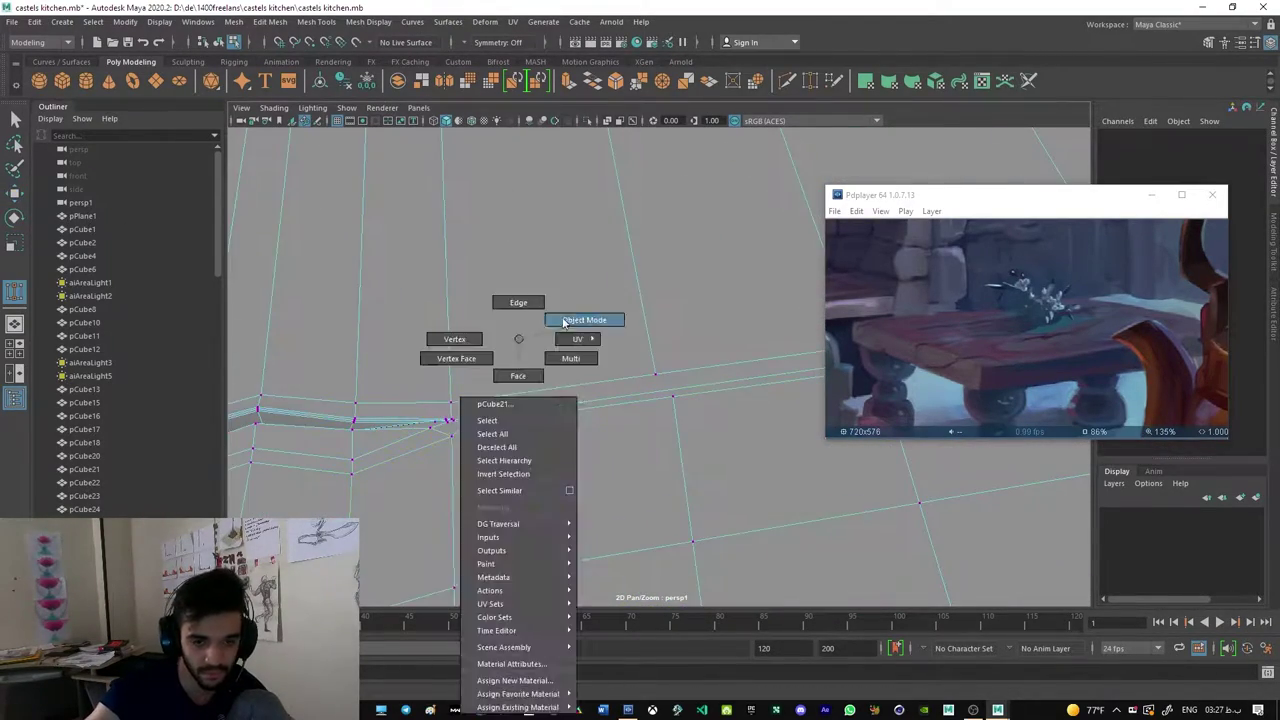
alt+drag(565, 322, 682, 357)
right_drag(647, 420, 591, 391)
alt+drag(591, 391, 705, 268)
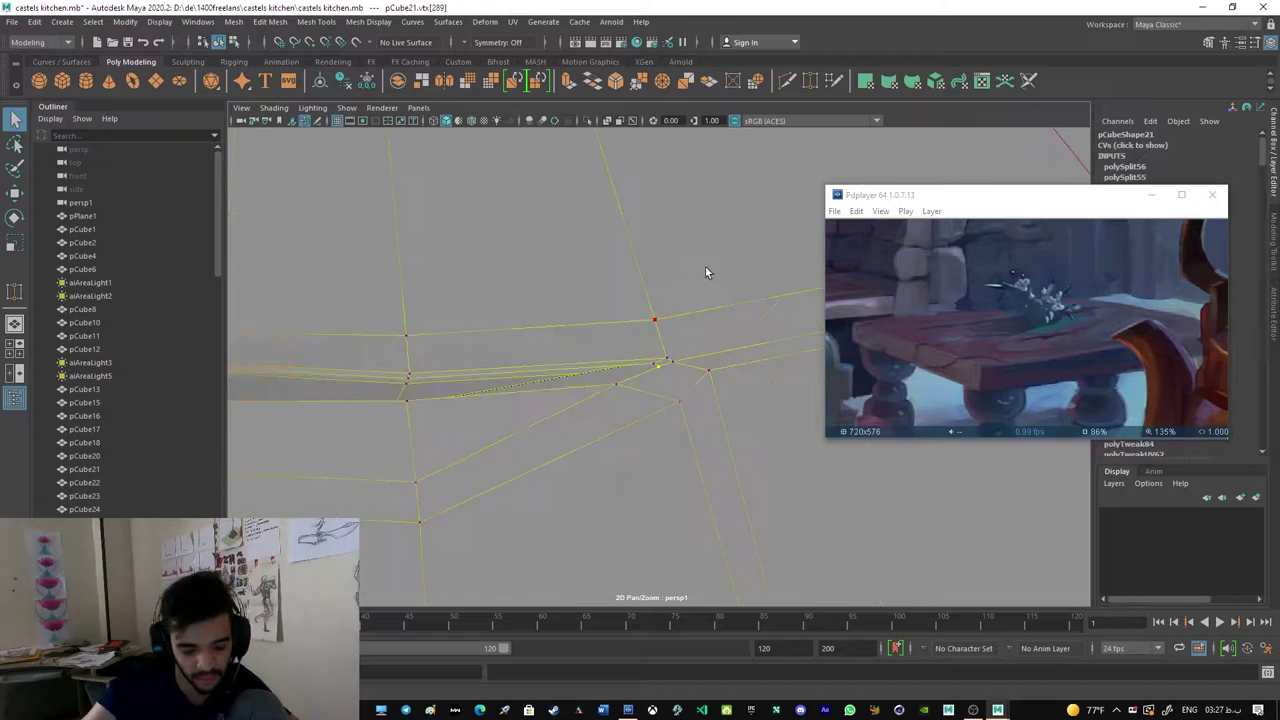
click(657, 368)
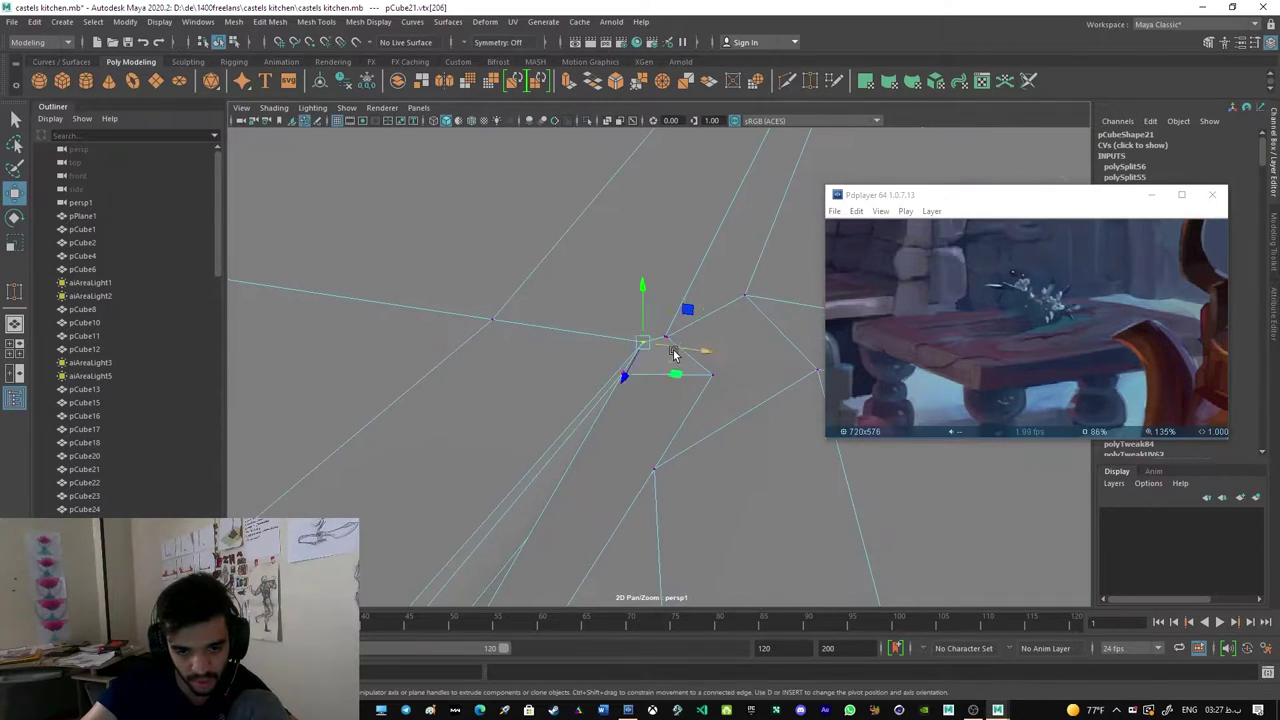
mouse_move(607, 410)
alt+mouse_down()
mouse_move(686, 423)
mouse_move(631, 436)
alt+mouse_up()
click(631, 436)
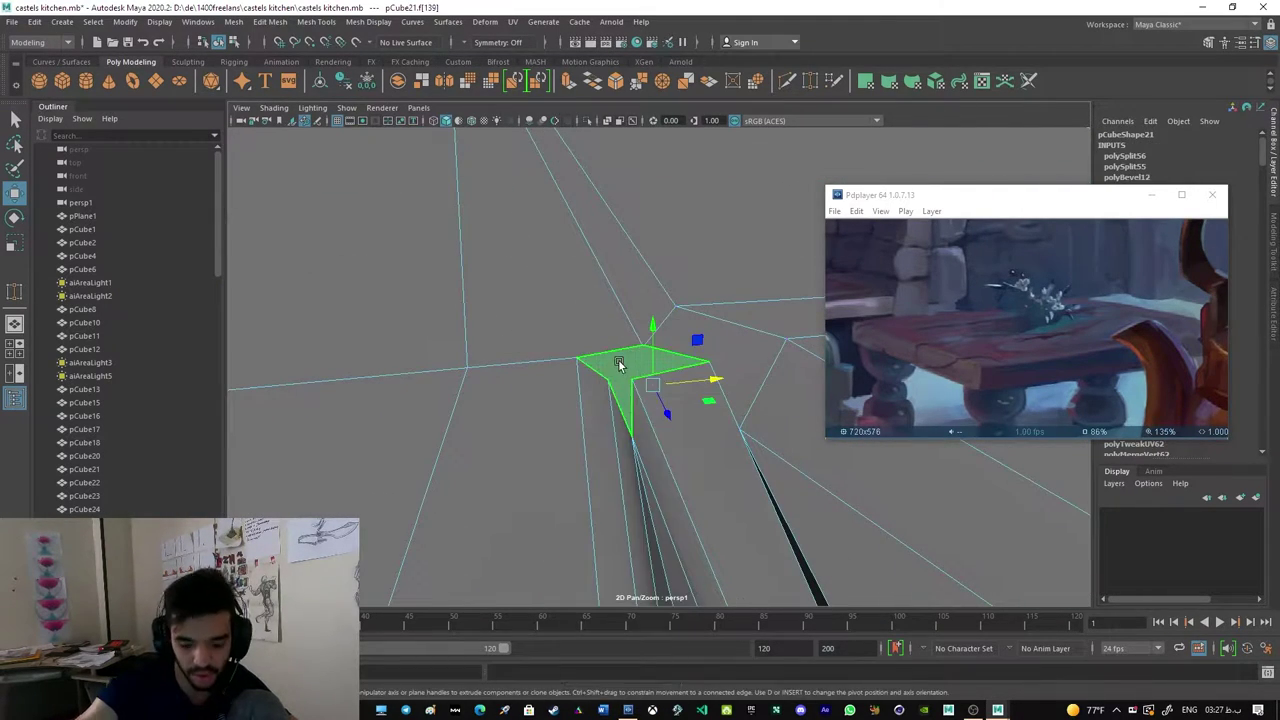
shift+right_drag(635, 336, 630, 376)
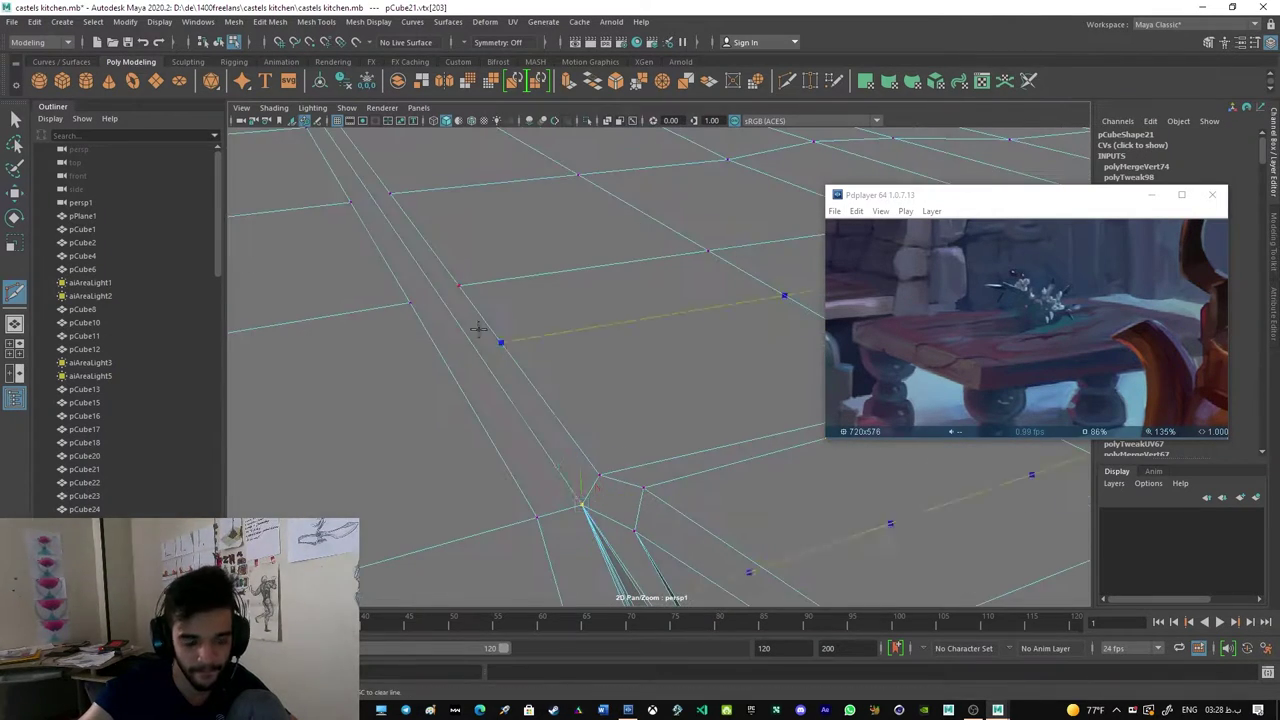
Step: Step back to a wider, low view of the table and select the small block beside it
alt+drag(437, 277, 530, 325)
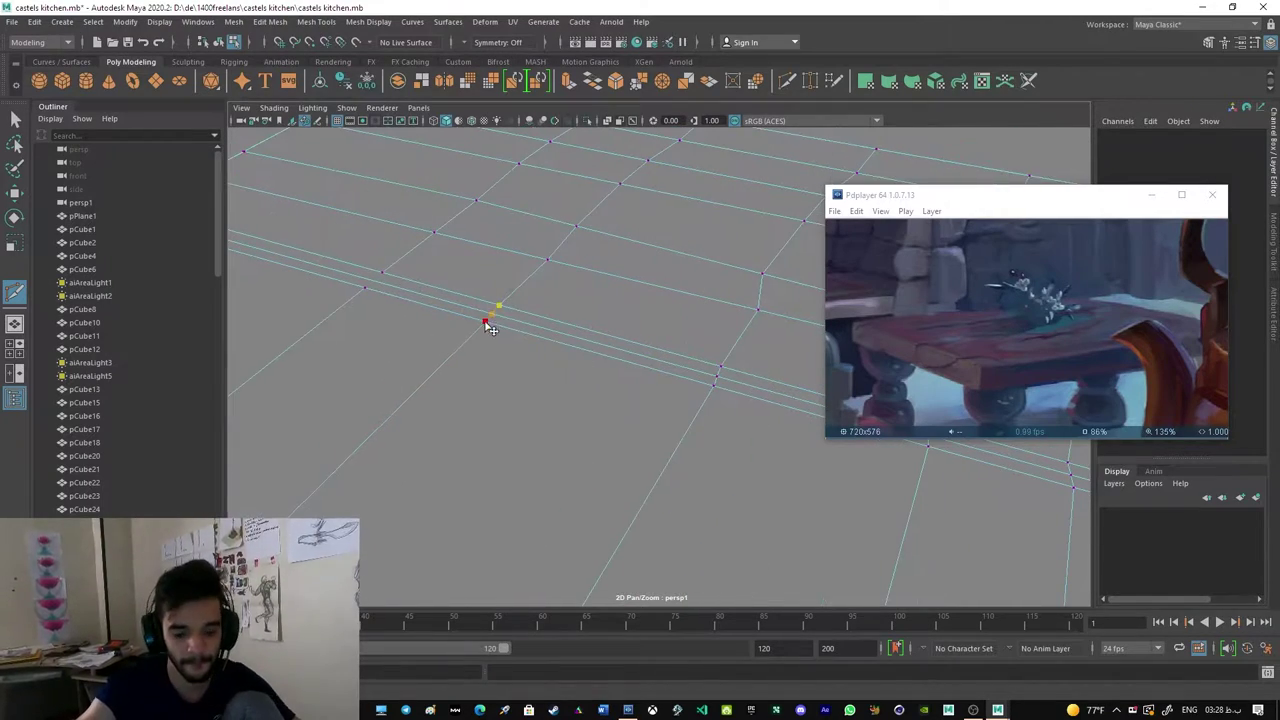
key(bracketleft)
key(bracketleft)
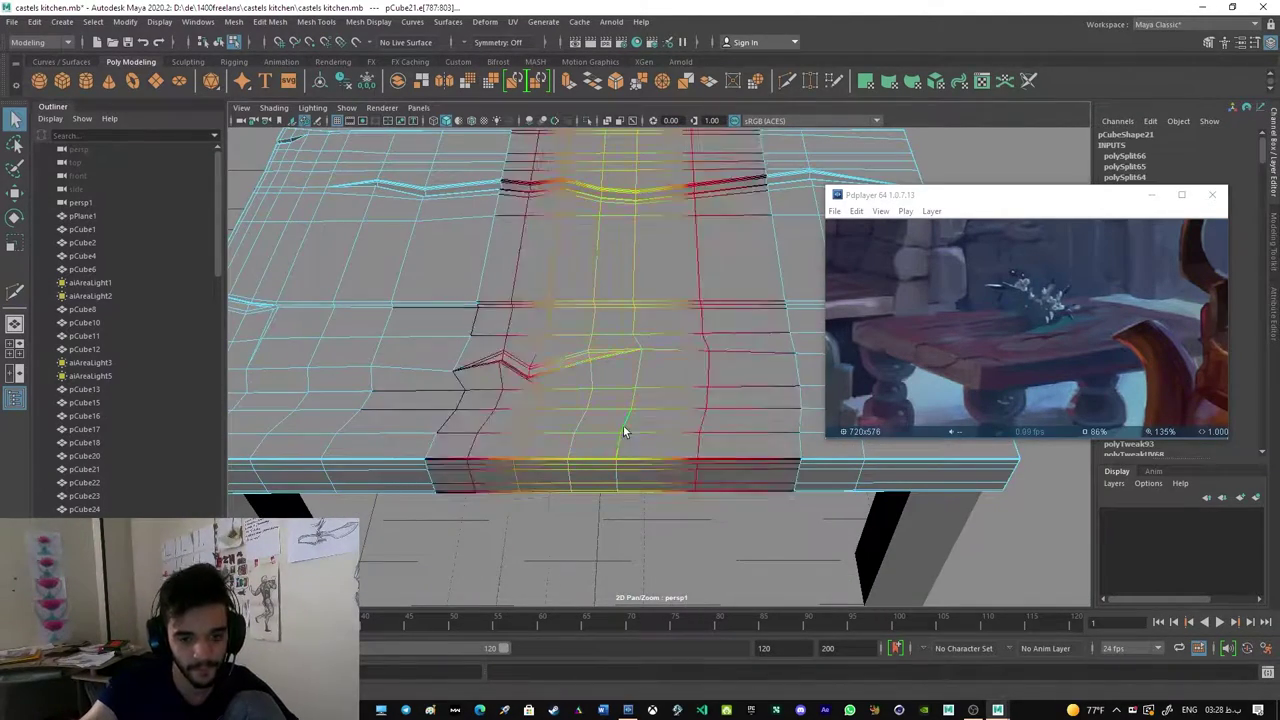
key(bracketleft)
key(bracketleft)
key(bracketleft)
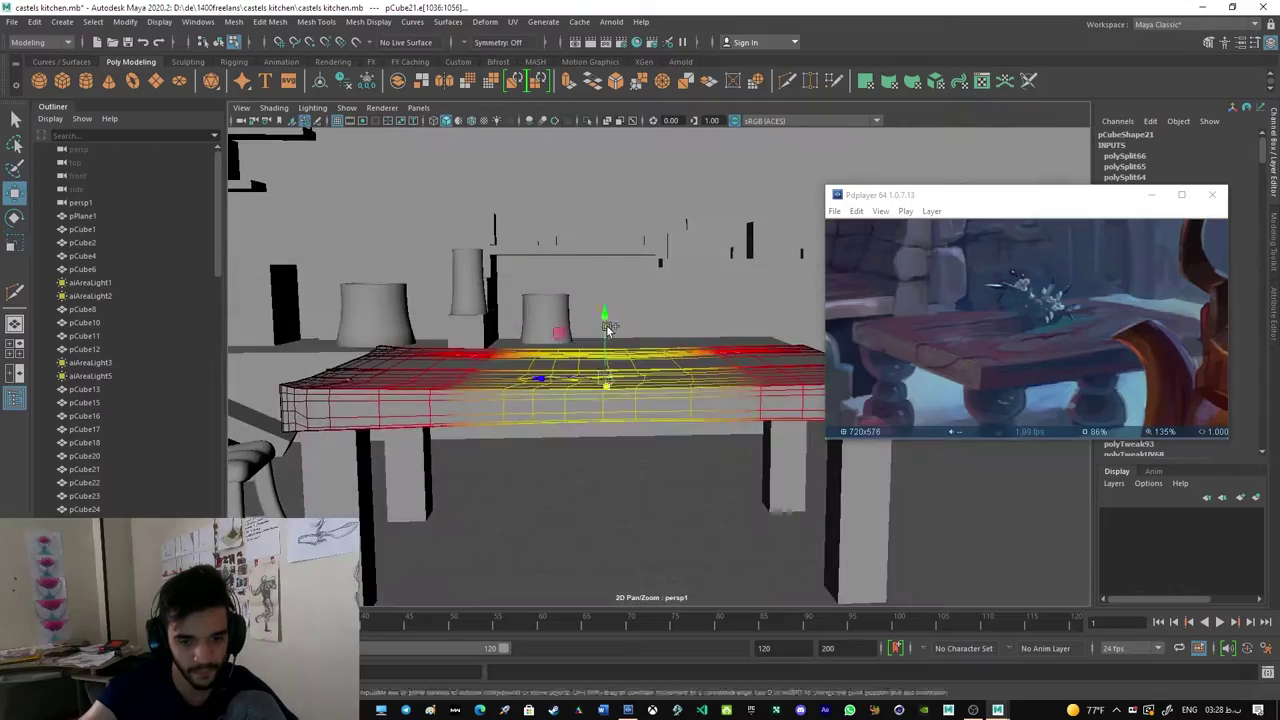
key(bracketleft)
key(bracketleft)
key(bracketleft)
click(758, 397)
key(bracketleft)
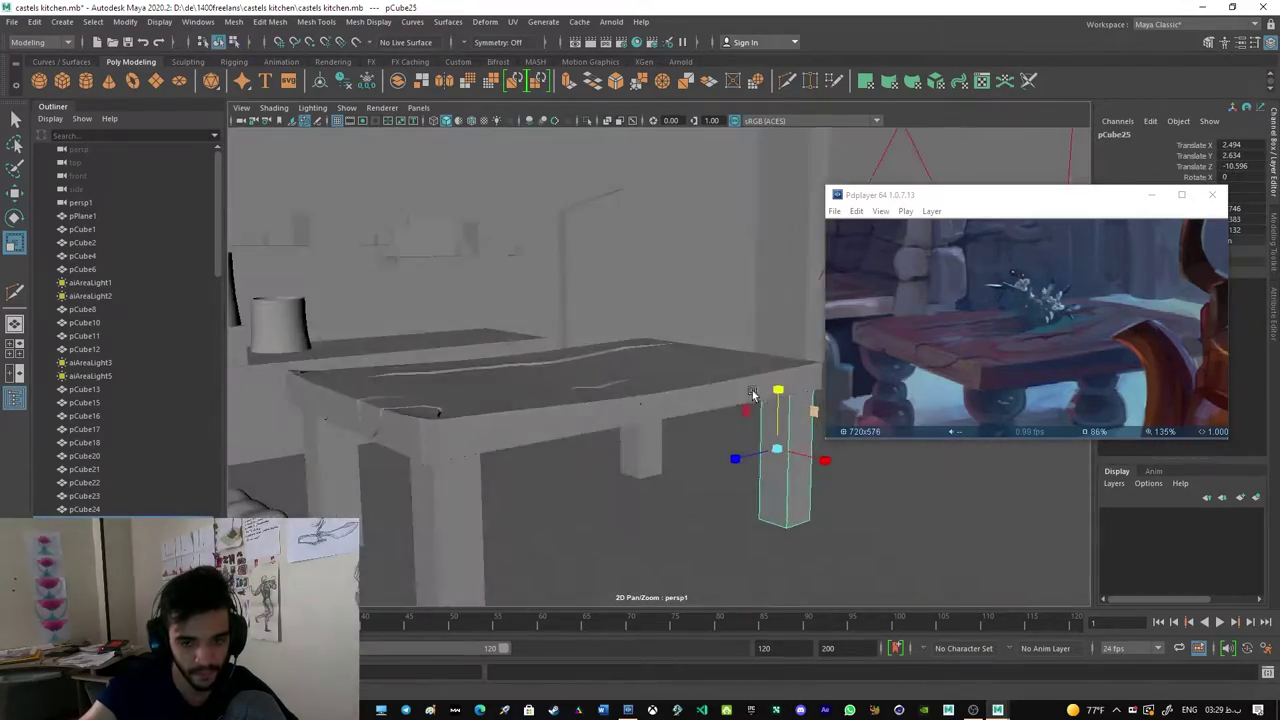
key(bracketleft)
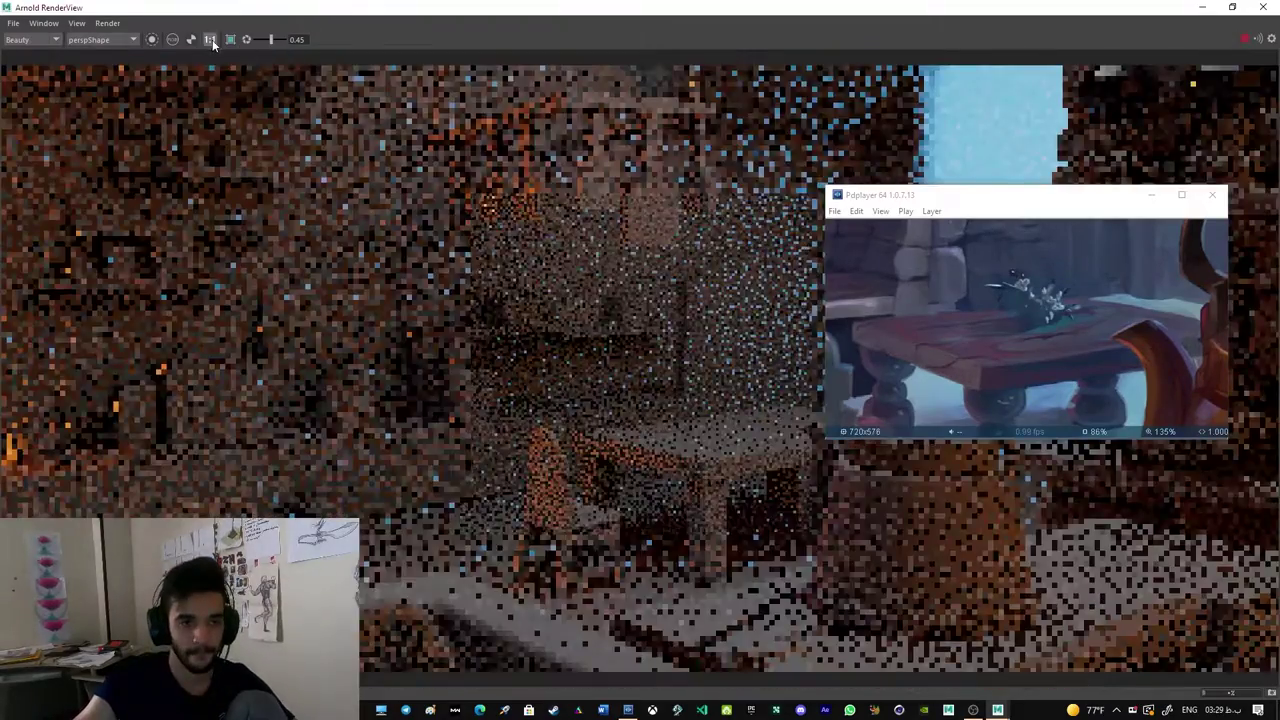
Step: View the render at actual size and check the Image Size presets in Render Settings
click(213, 43)
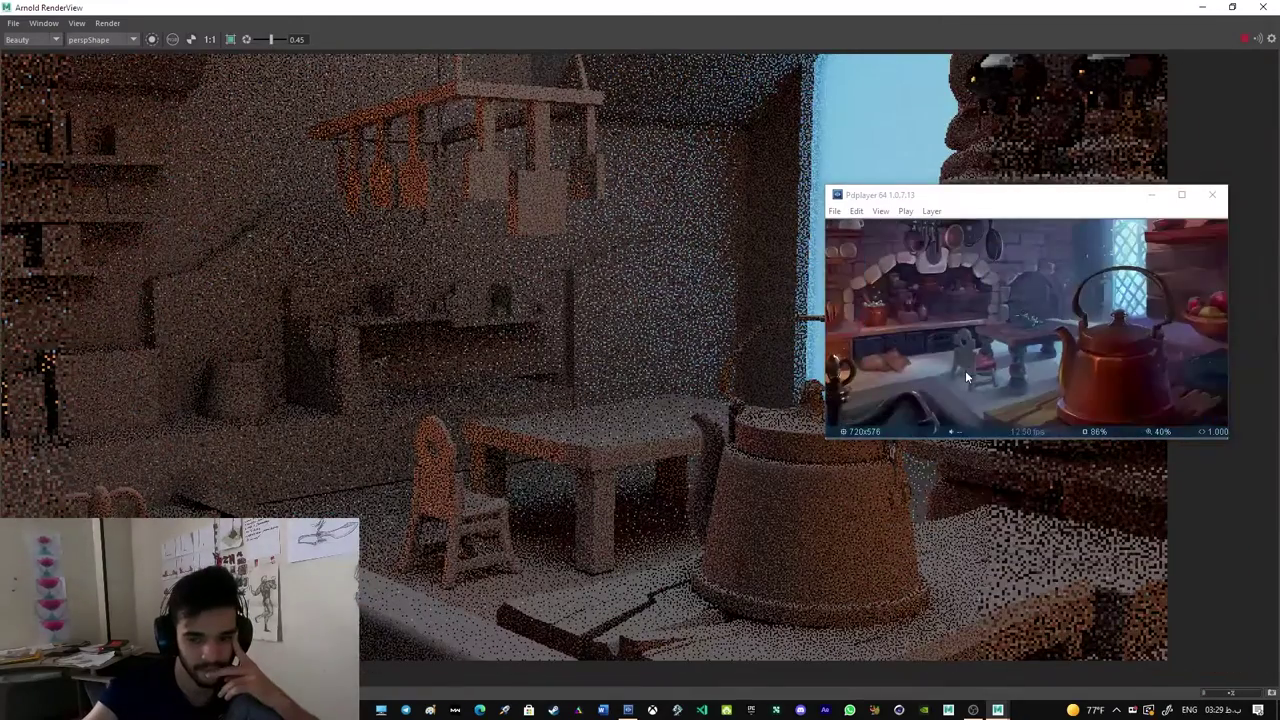
key(super+Down)
click(620, 42)
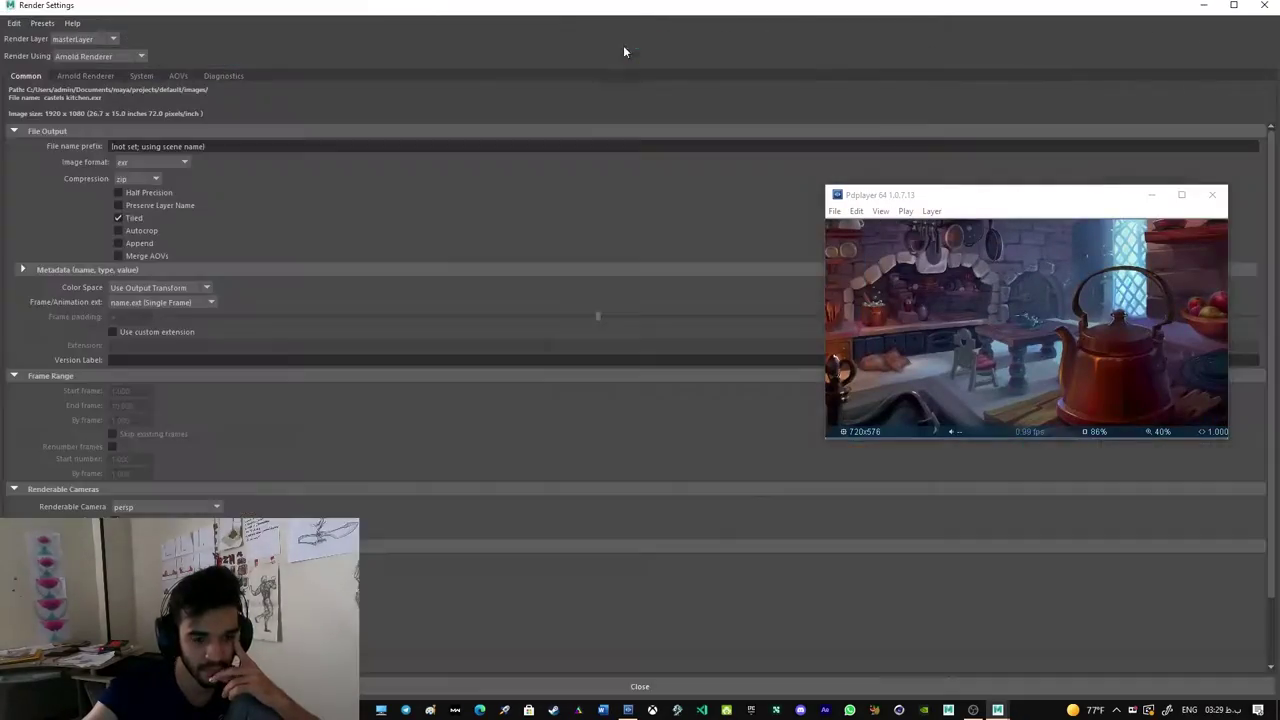
scroll(328, 516, down, 3)
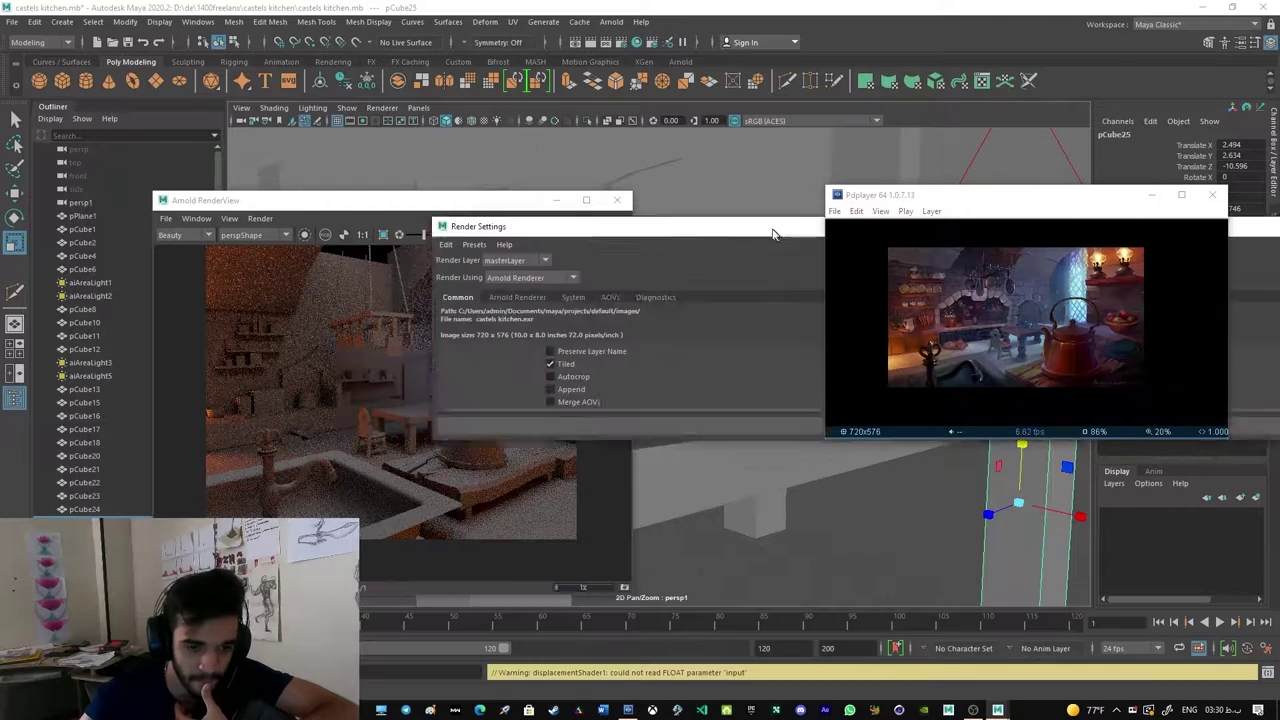
scroll(259, 377, down, 3)
click(245, 440)
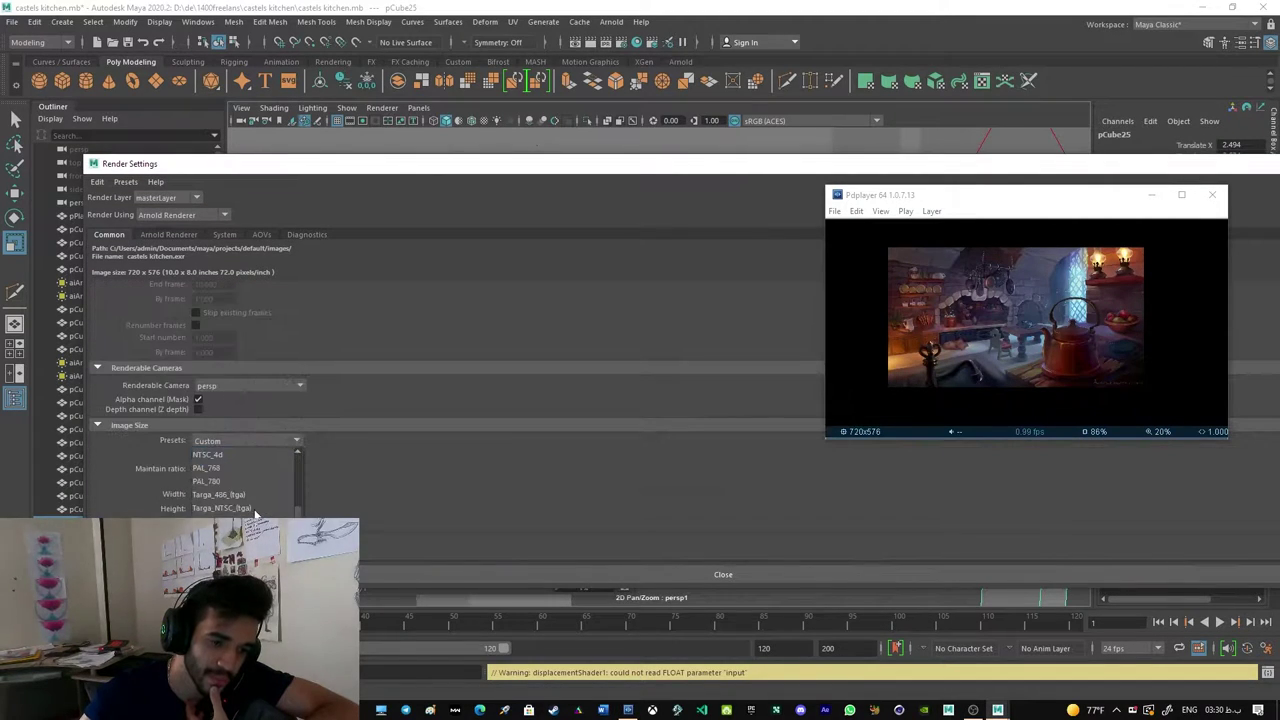
click(297, 475)
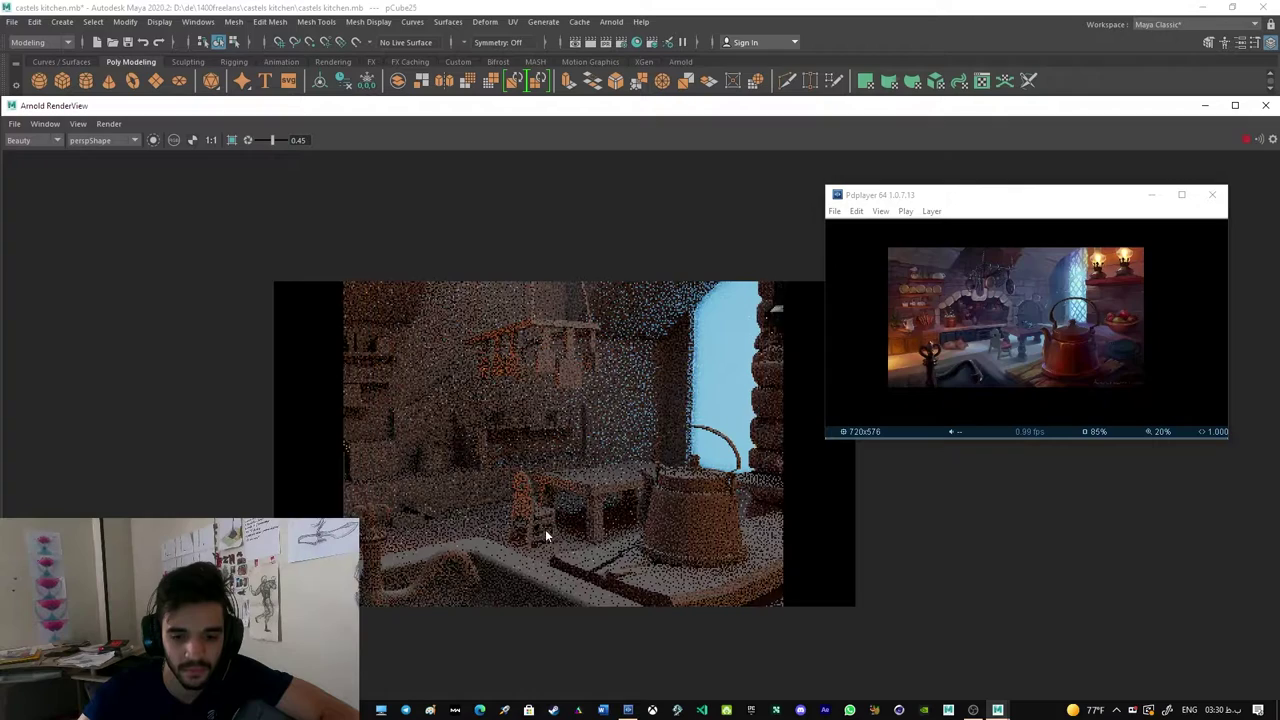
Step: Render full screen from the perspShape camera and zoom in on the table for comparison
middle_drag(545, 536, 477, 485)
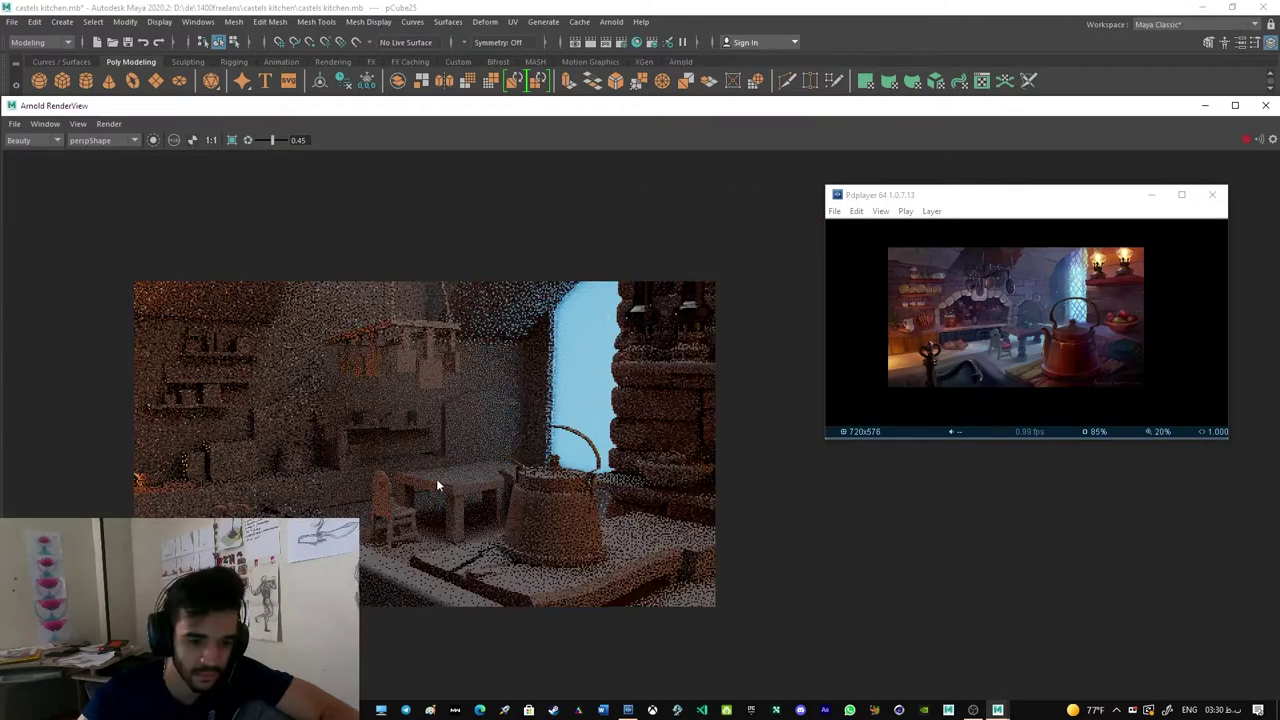
scroll(436, 478, up, 2)
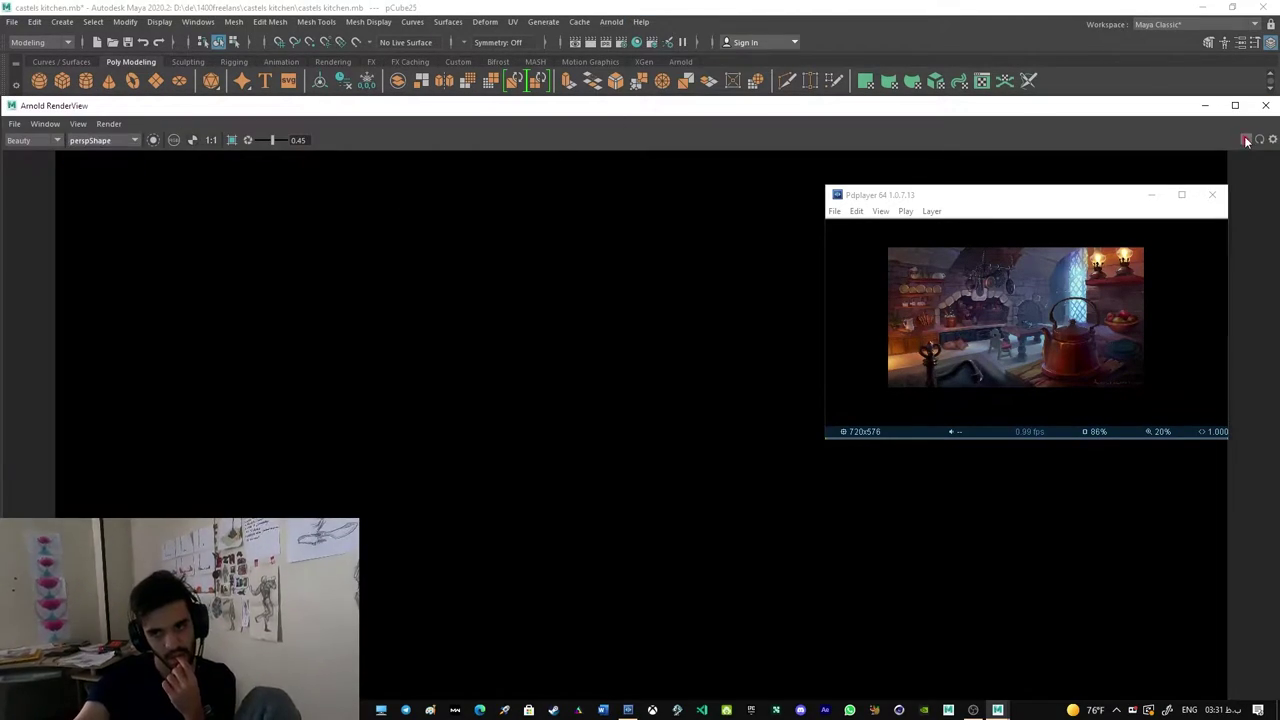
click(1246, 141)
click(1235, 105)
click(120, 40)
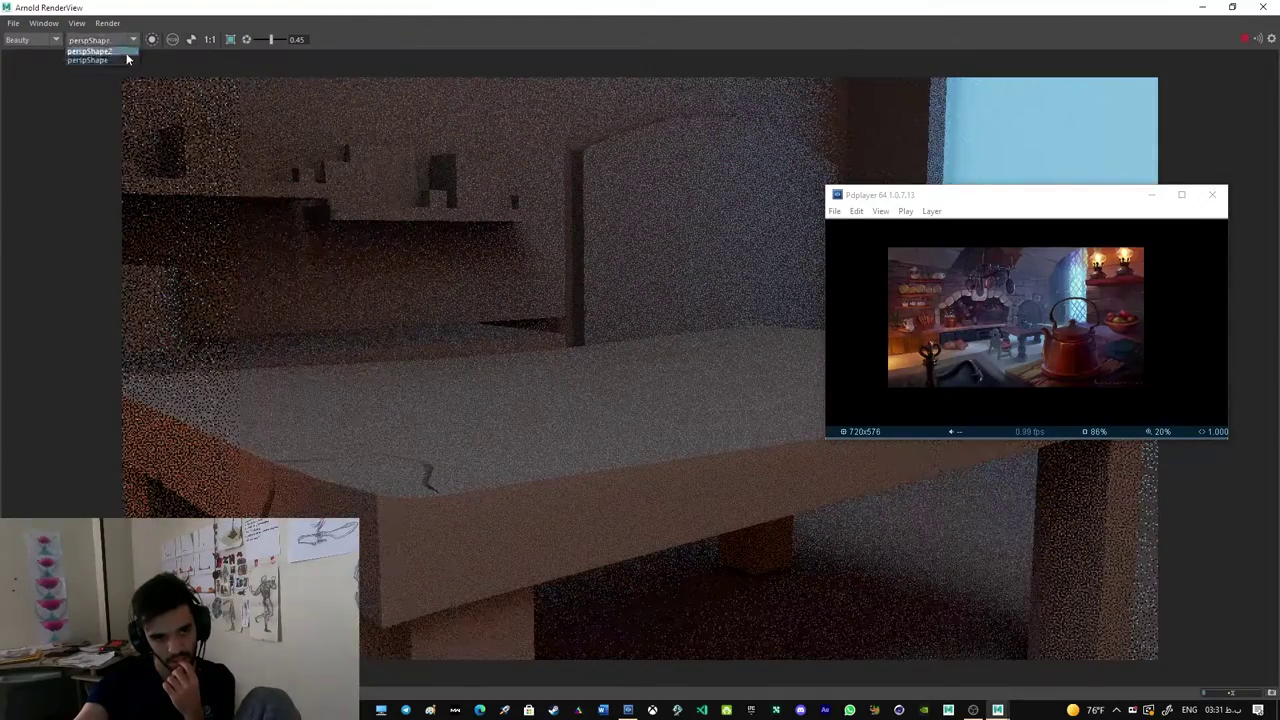
click(127, 60)
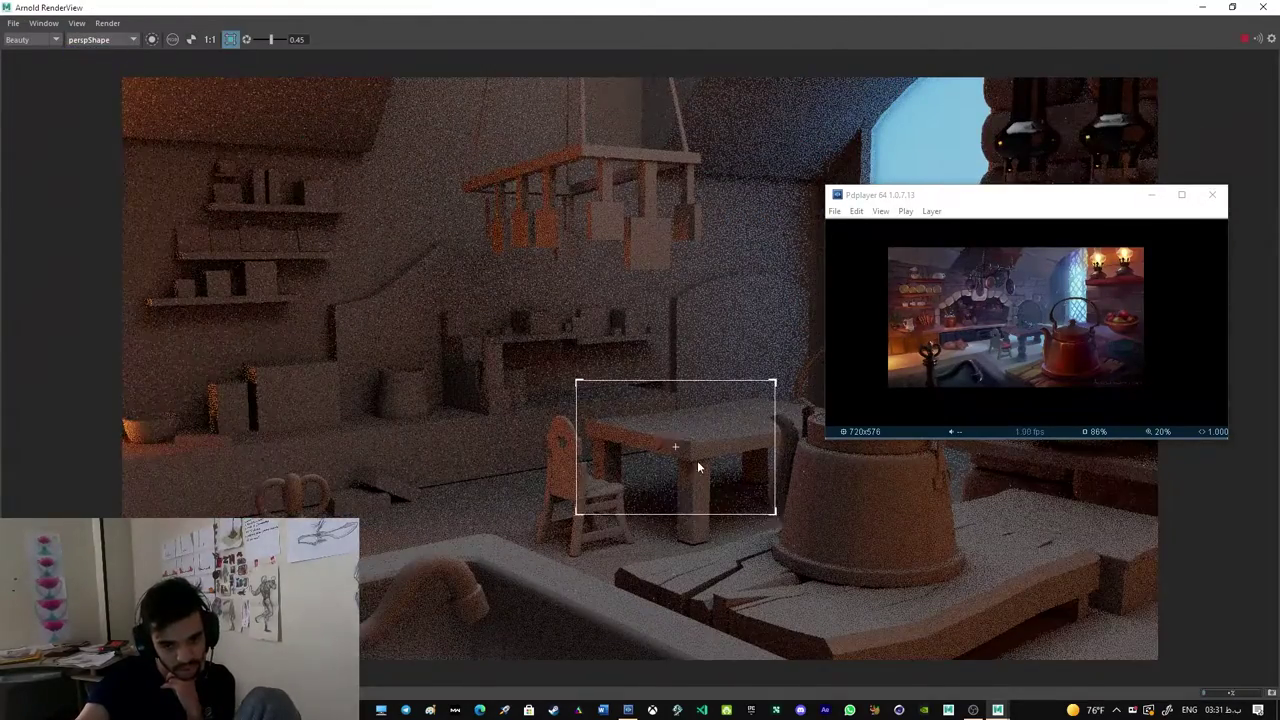
scroll(690, 456, up, 3)
scroll(1026, 330, up, 5)
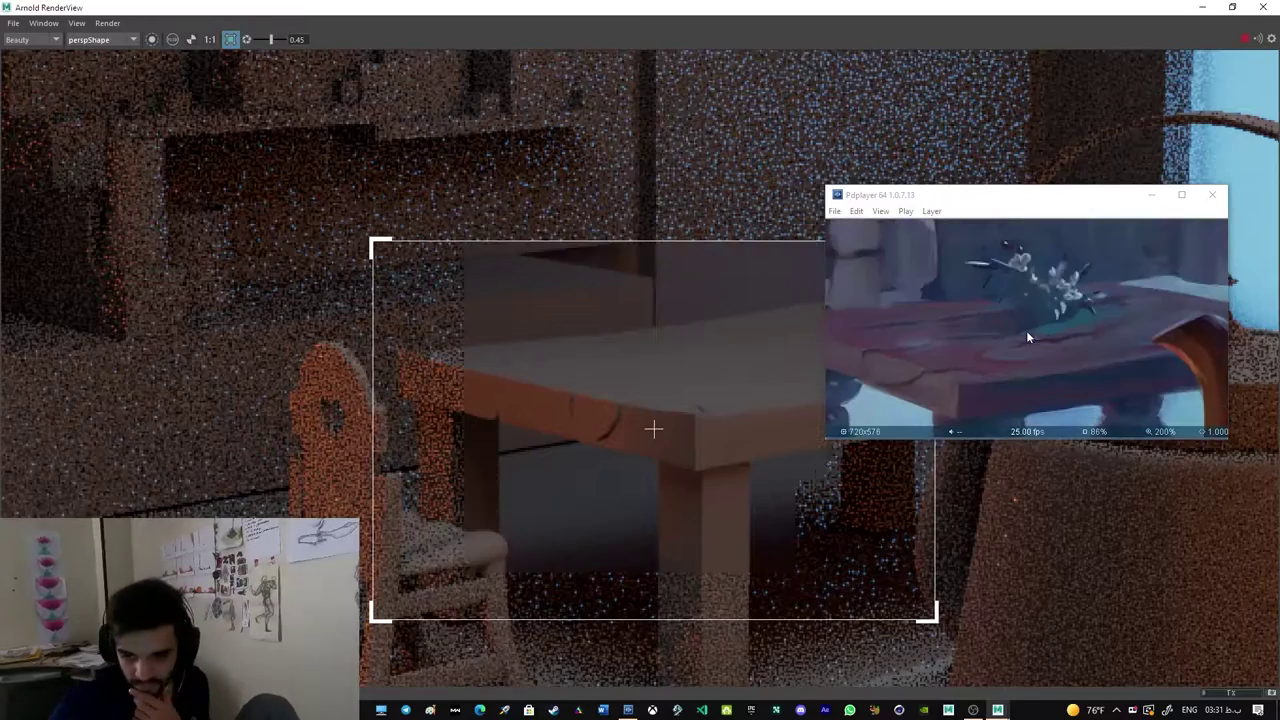
middle_drag(669, 322, 531, 347)
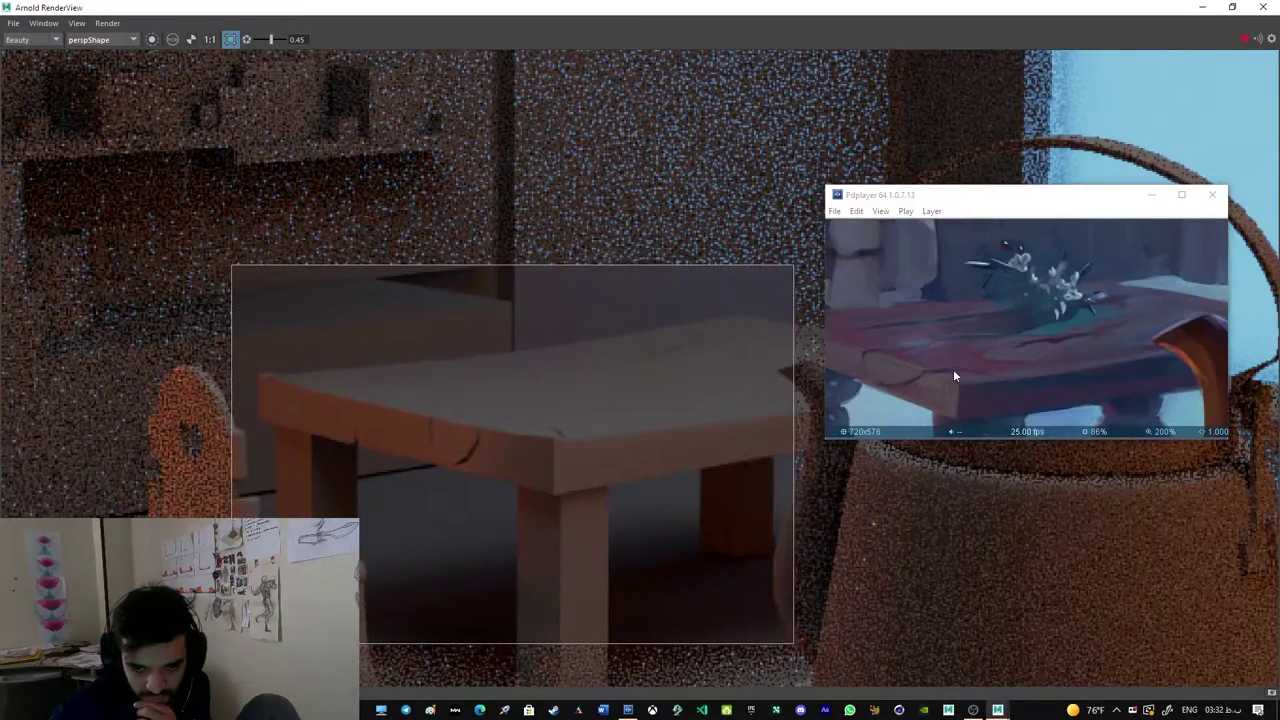
scroll(953, 376, up, 1)
scroll(497, 462, down, 2)
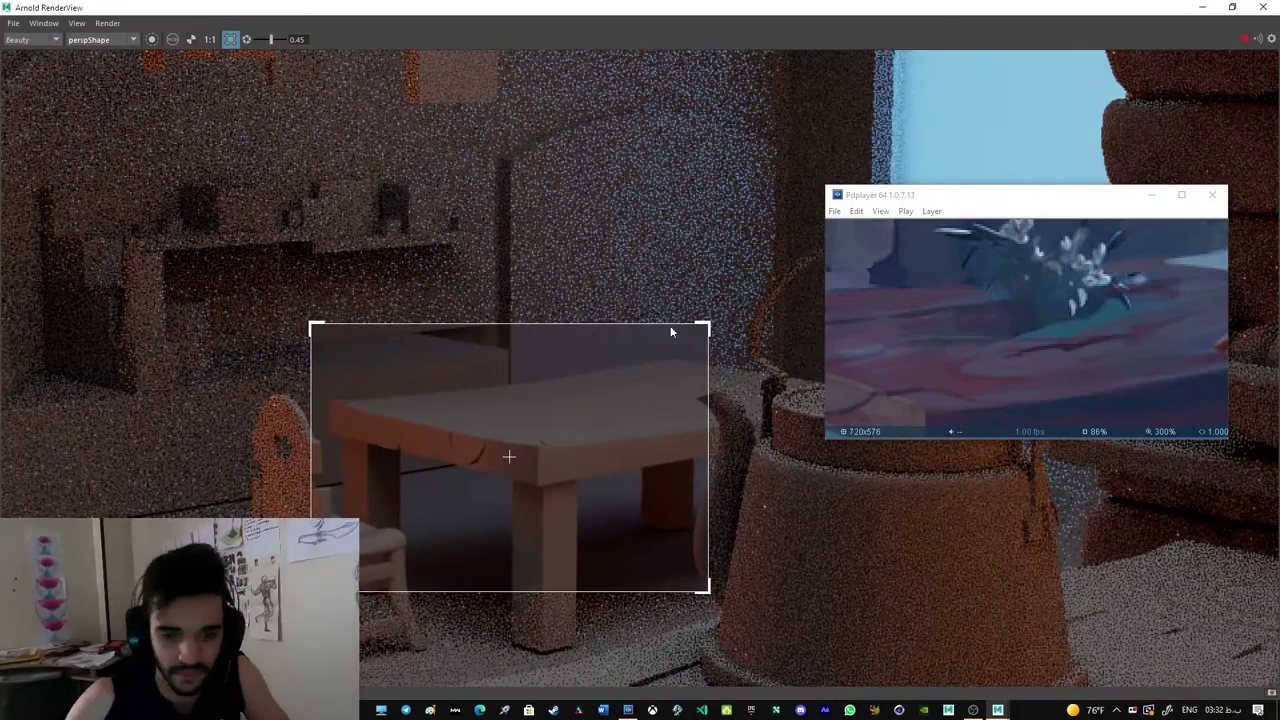
scroll(624, 399, down, 2)
key(alt+Tab)
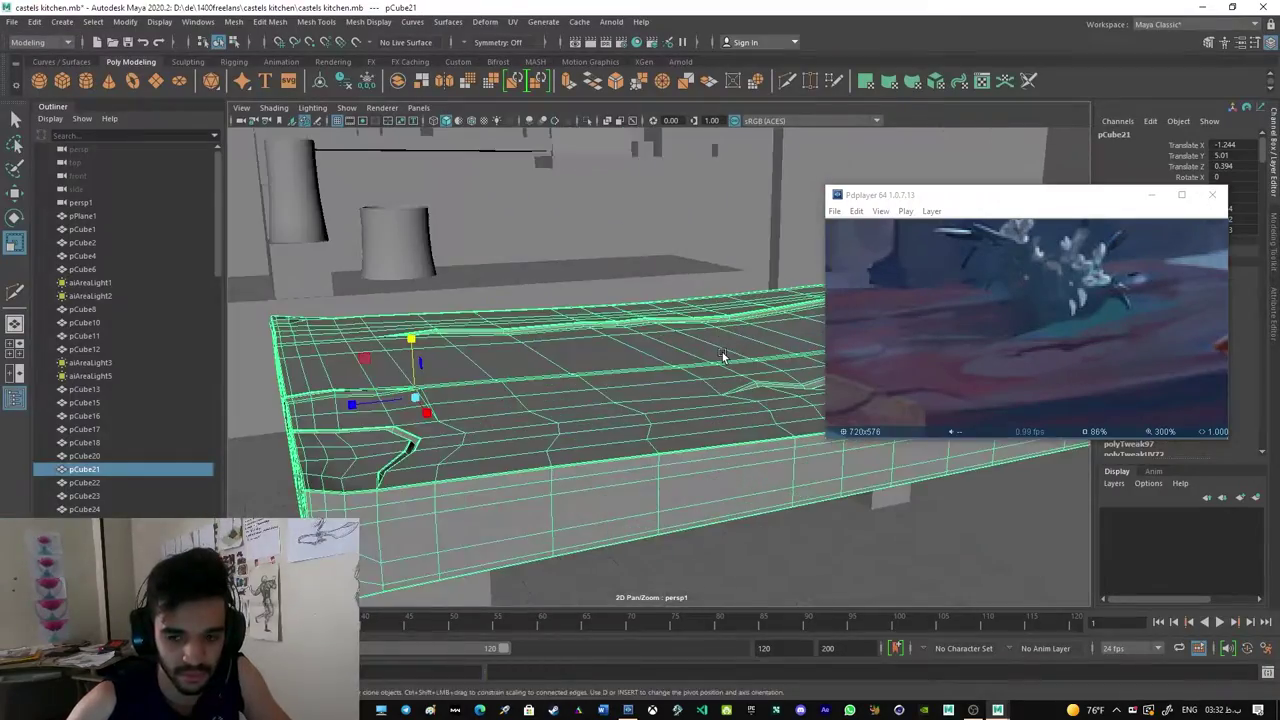
Step: Move the notch vertices on tabletop pCube21 to reshape the chip
alt+drag(722, 352, 530, 404)
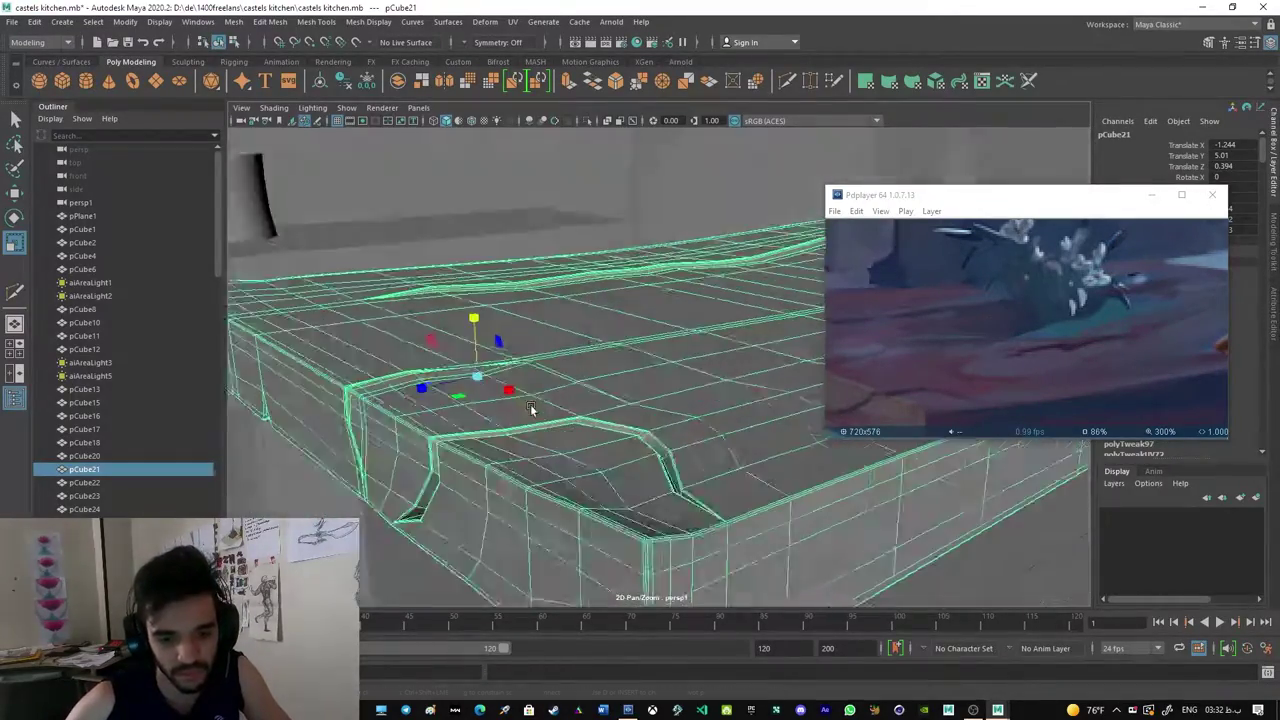
scroll(530, 404, up, 3)
key(space)
key(space)
key(F9)
click(429, 443)
alt+drag(480, 457, 435, 300)
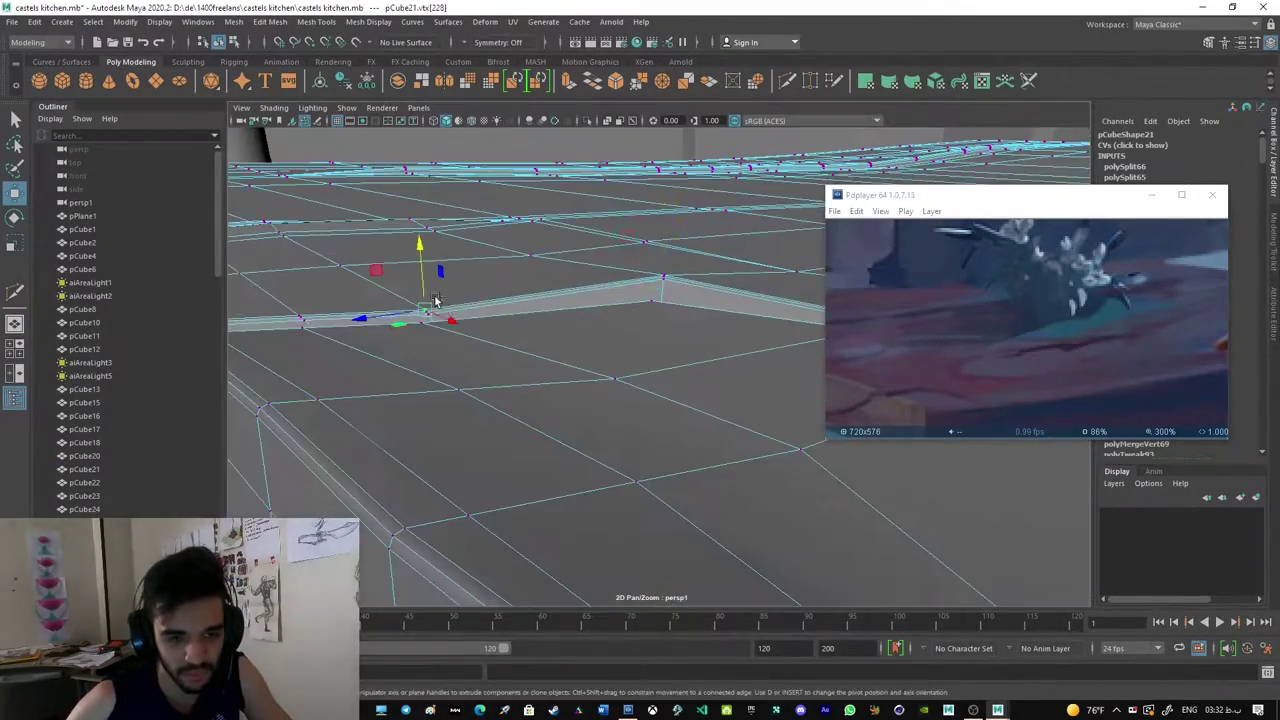
alt+drag(322, 318, 686, 372)
click(686, 372)
mouse_move(750, 425)
alt+mouse_down()
mouse_move(491, 423)
mouse_move(500, 343)
mouse_move(530, 374)
alt+mouse_up()
click(530, 374)
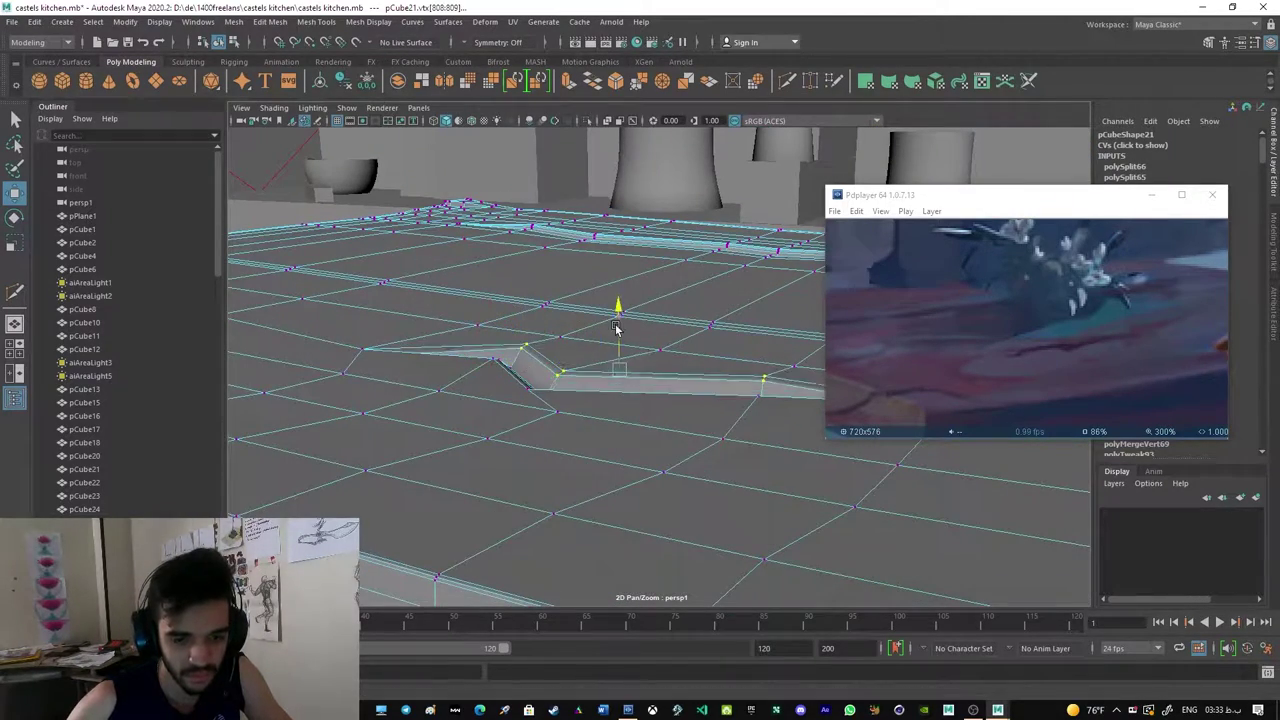
scroll(616, 330, down, 5)
Step: Return to object mode and frame the table leg pCube22
key(F8)
click(85, 482)
key(f)
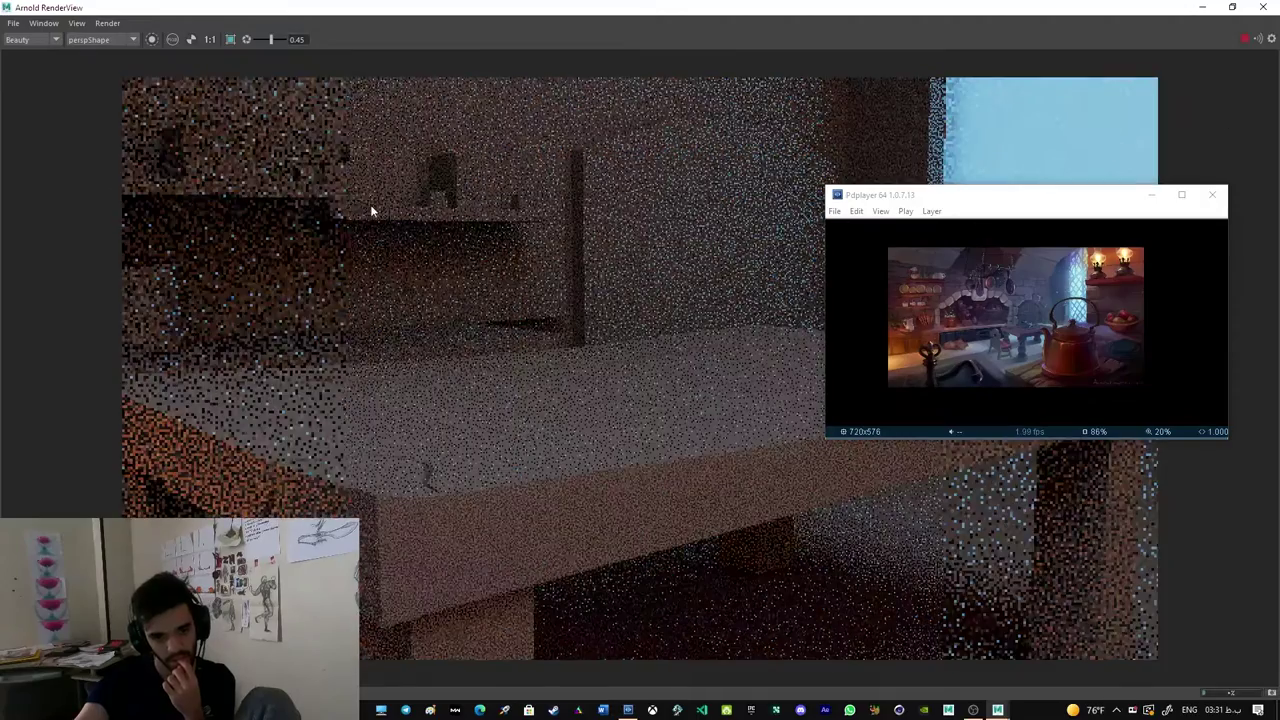
Step: Render from the wide kitchen camera, zoom and pan onto the table, then return to the viewport
click(132, 39)
click(123, 60)
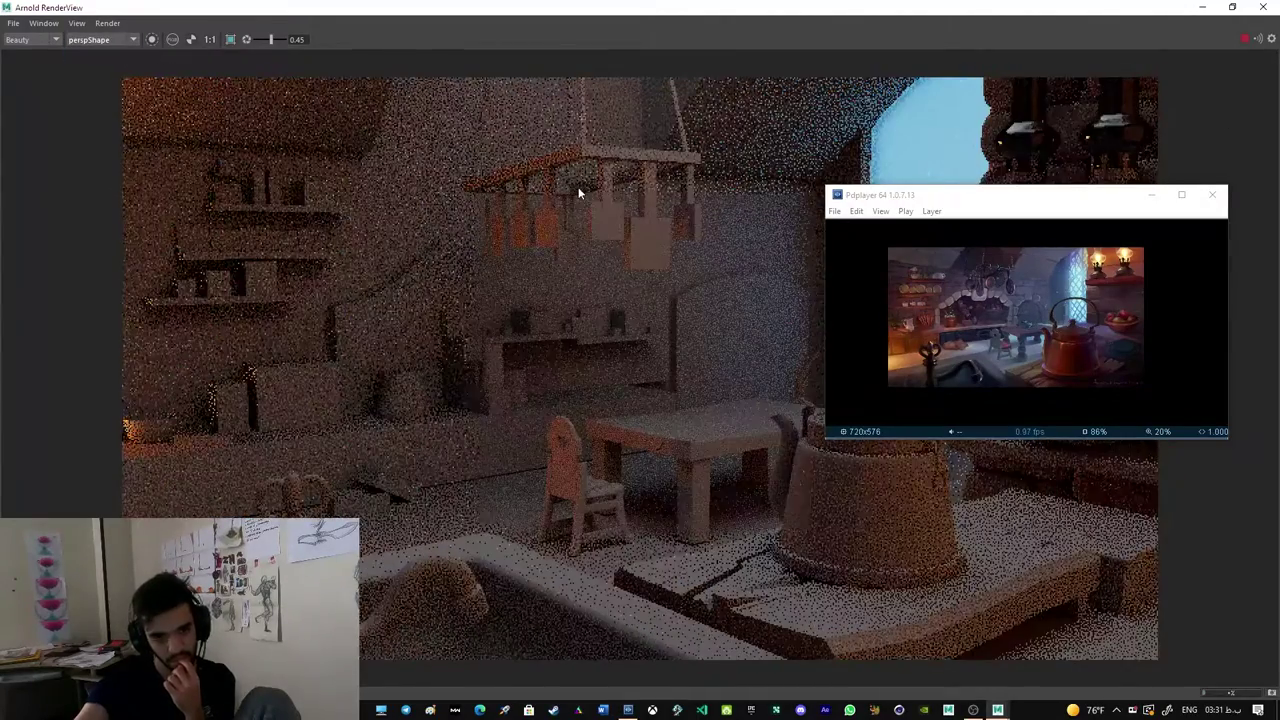
scroll(688, 456, up, 5)
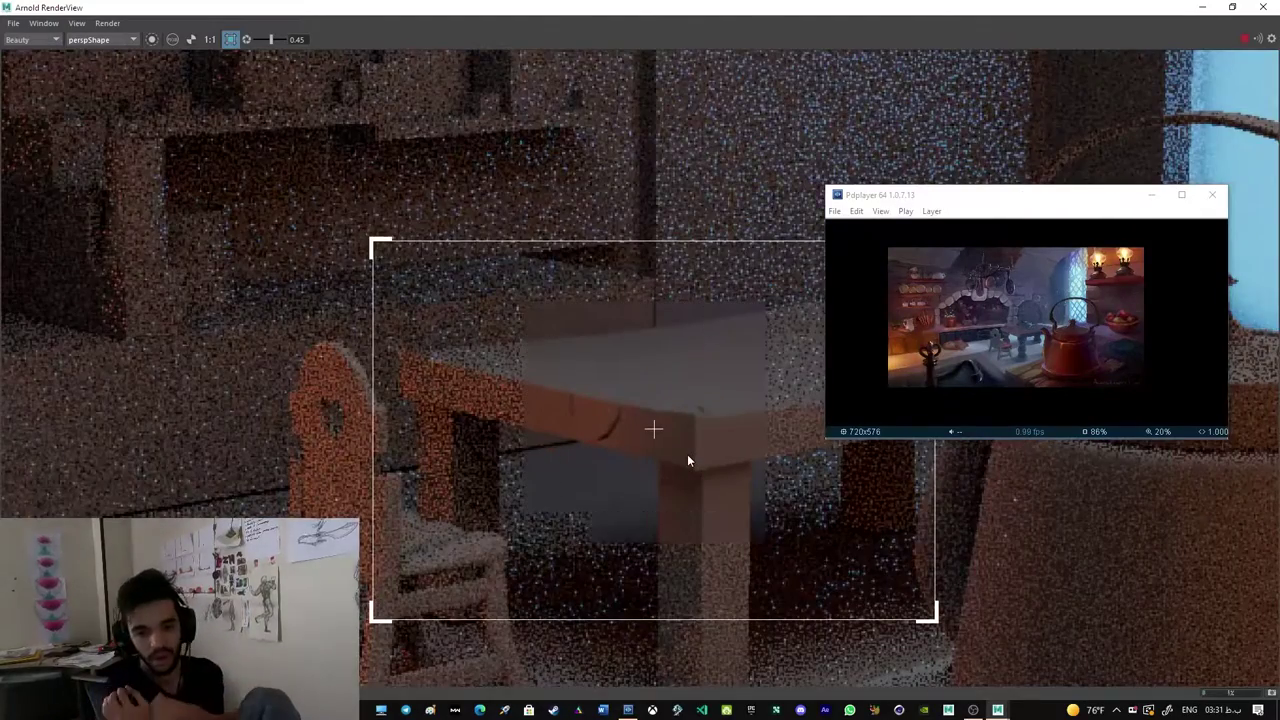
scroll(1047, 340, up, 5)
scroll(1047, 341, up, 1)
middle_drag(674, 323, 529, 348)
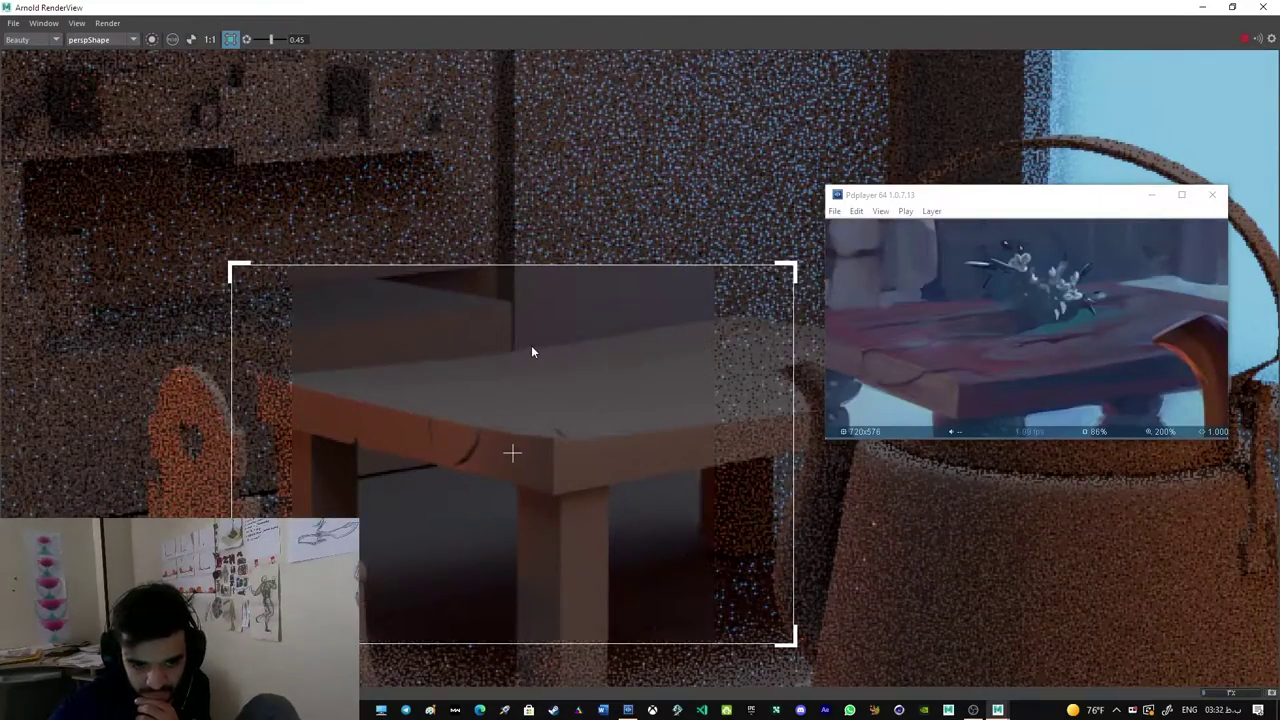
scroll(857, 348, up, 1)
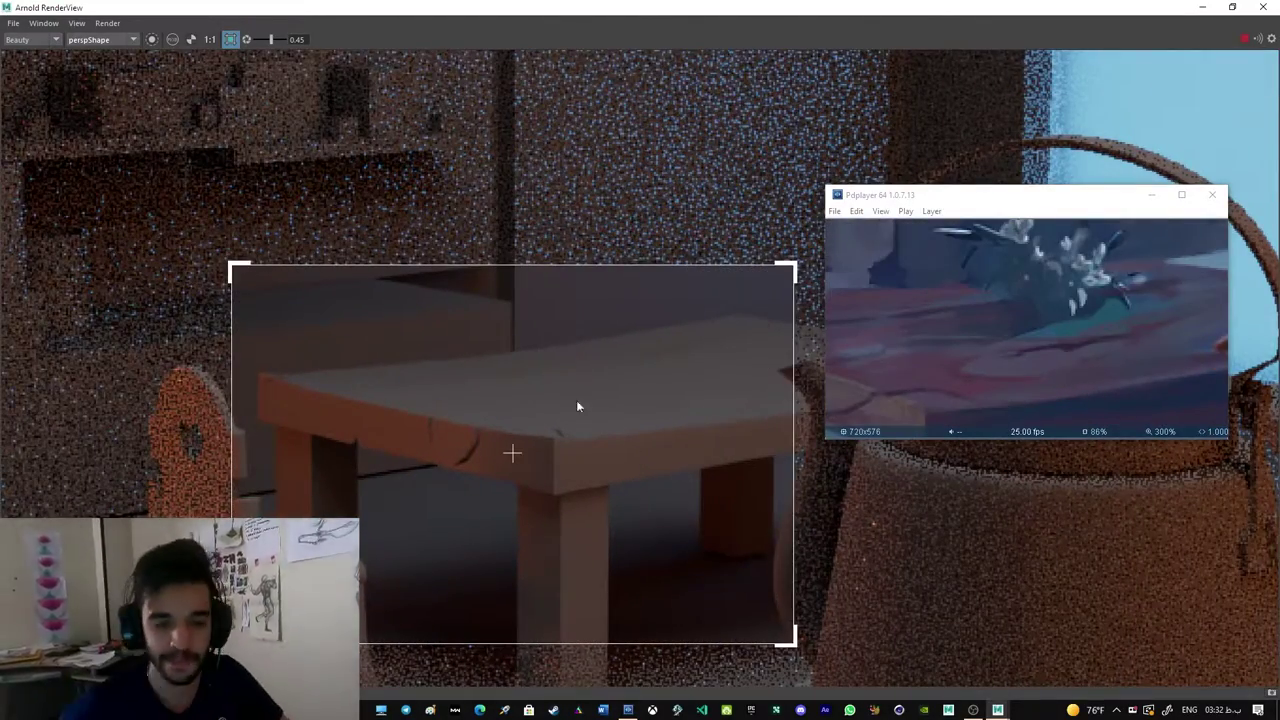
scroll(577, 406, down, 2)
scroll(476, 271, down, 3)
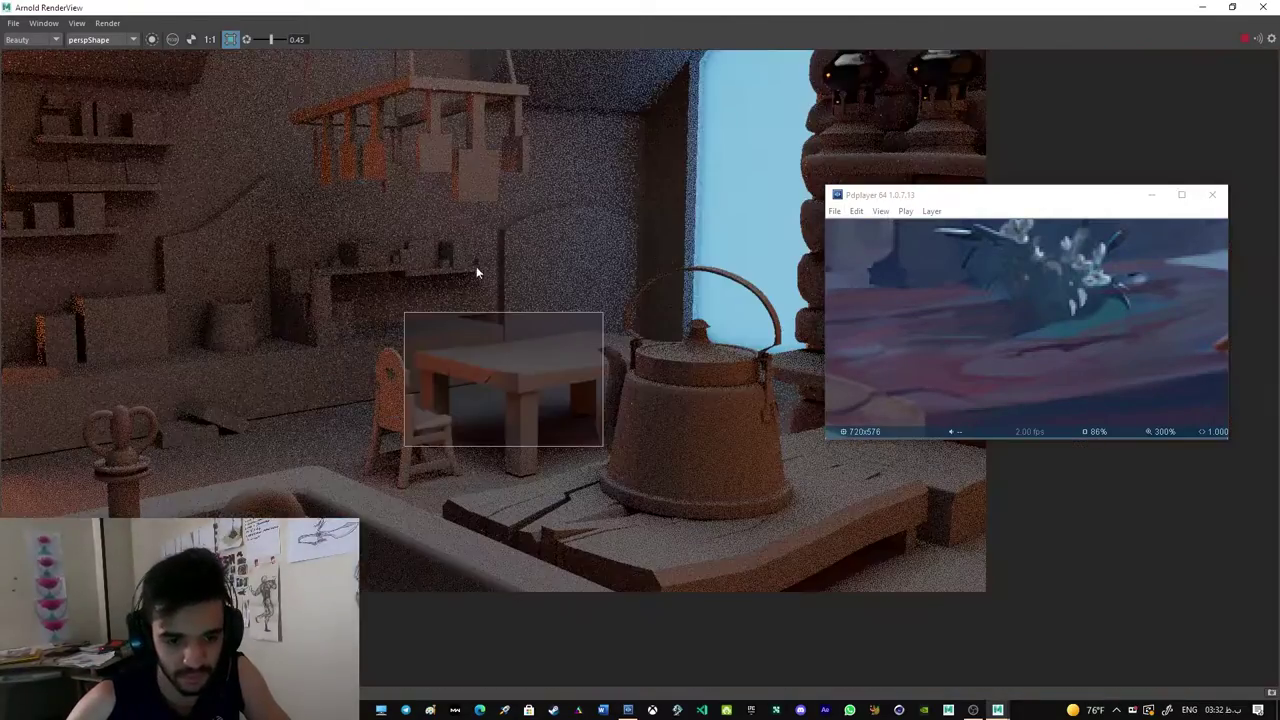
key(alt+Tab)
Step: Adjust the vertices along the crack edge and the chipped spot on the table top
scroll(574, 343, up, 3)
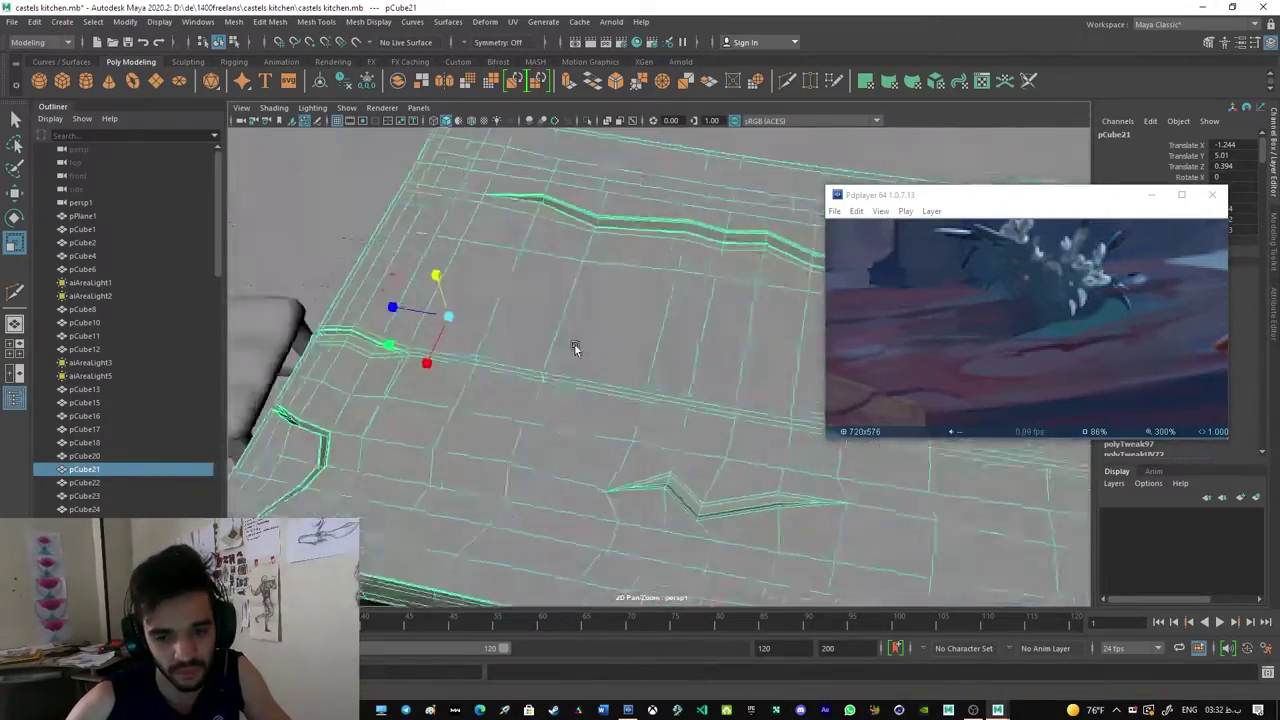
mouse_move(574, 343)
alt+mouse_down()
mouse_move(576, 287)
mouse_move(545, 330)
mouse_move(586, 389)
mouse_move(486, 449)
mouse_move(466, 322)
alt+mouse_up()
key(F9)
click(598, 384)
click(309, 301)
alt+drag(309, 301, 688, 332)
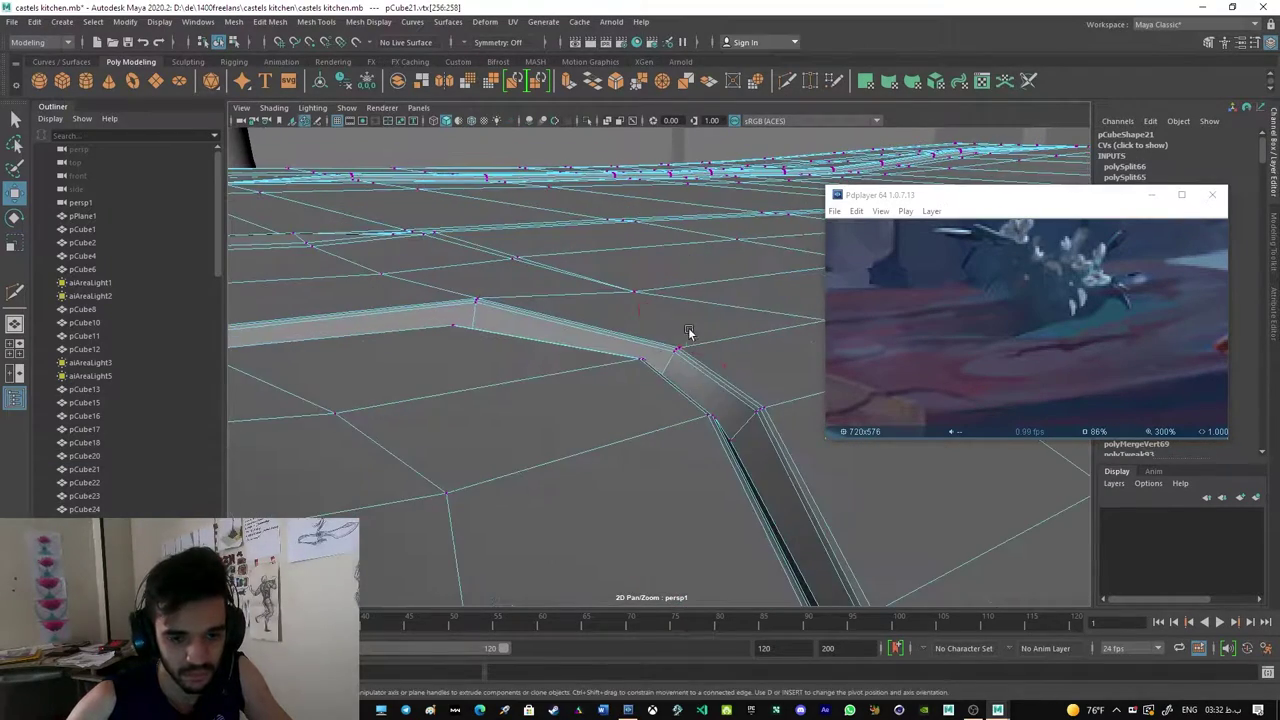
mouse_move(752, 427)
alt+mouse_down()
mouse_move(694, 349)
mouse_move(533, 370)
alt+mouse_up()
click(466, 451)
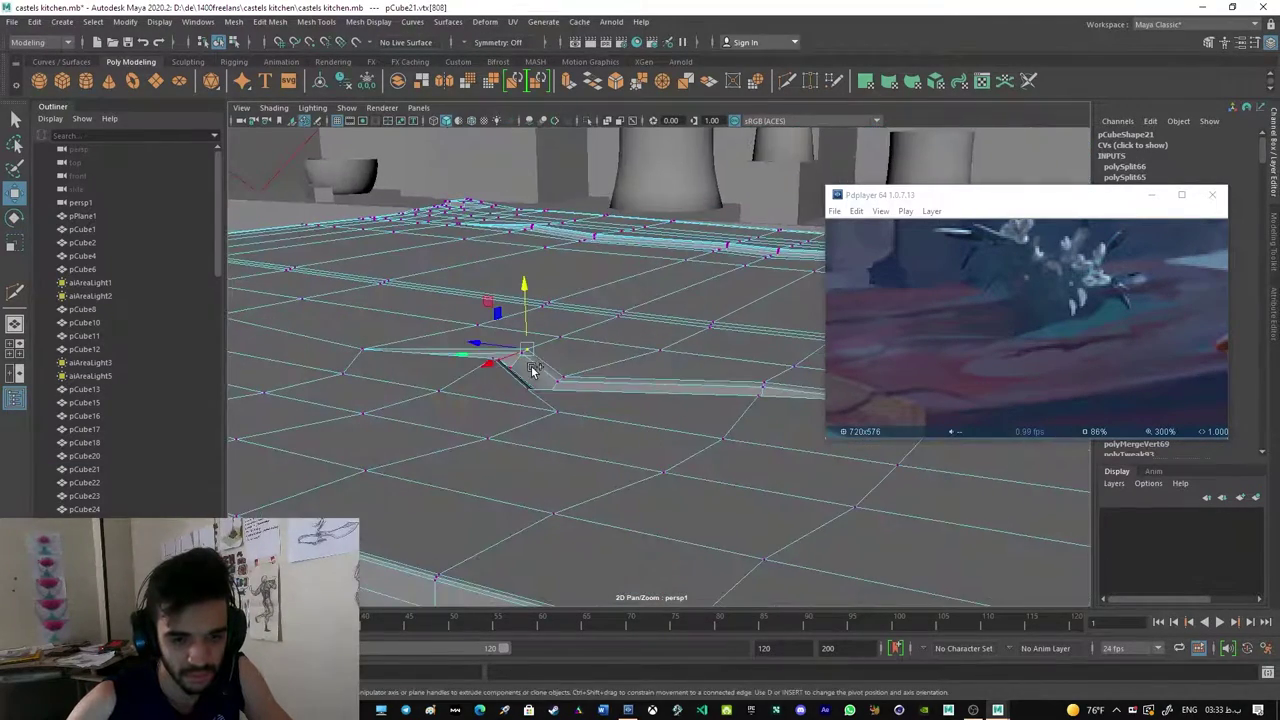
alt+drag(629, 339, 476, 421)
Step: Frame a table leg, bring up the Arnold test render, then minimise the render and reference windows
key(F8)
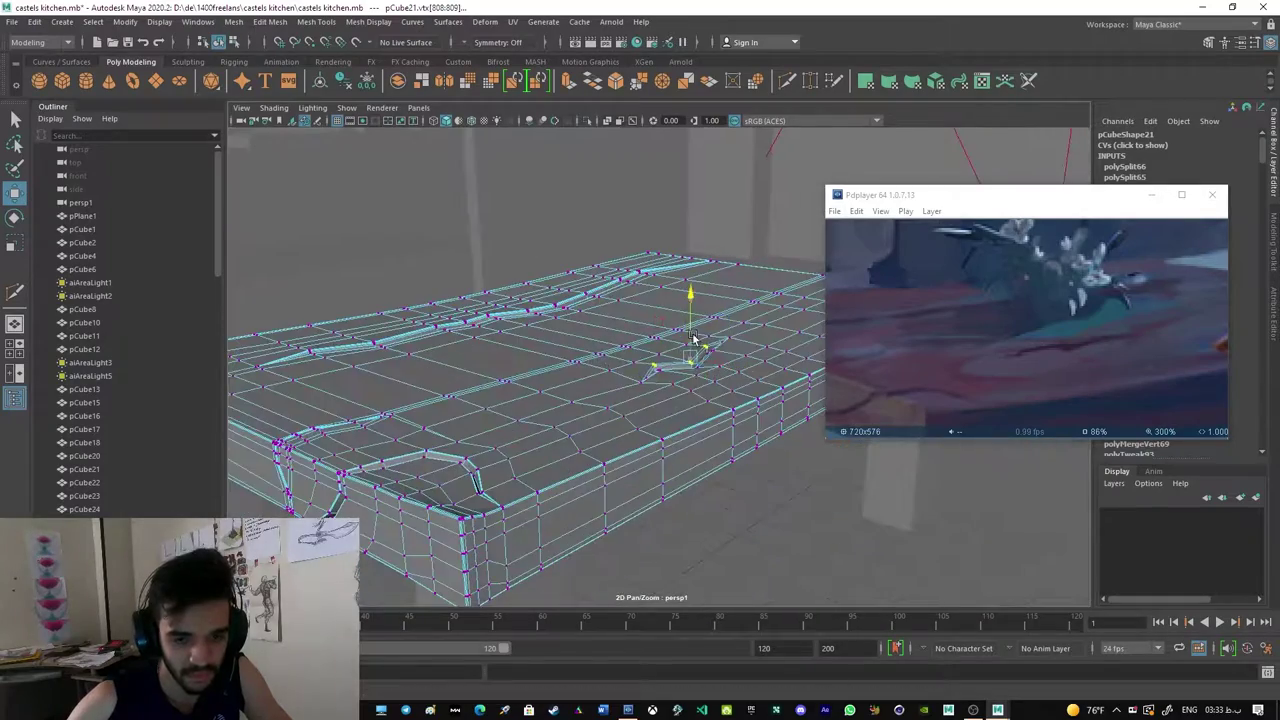
click(471, 428)
key(f)
key(alt+Tab)
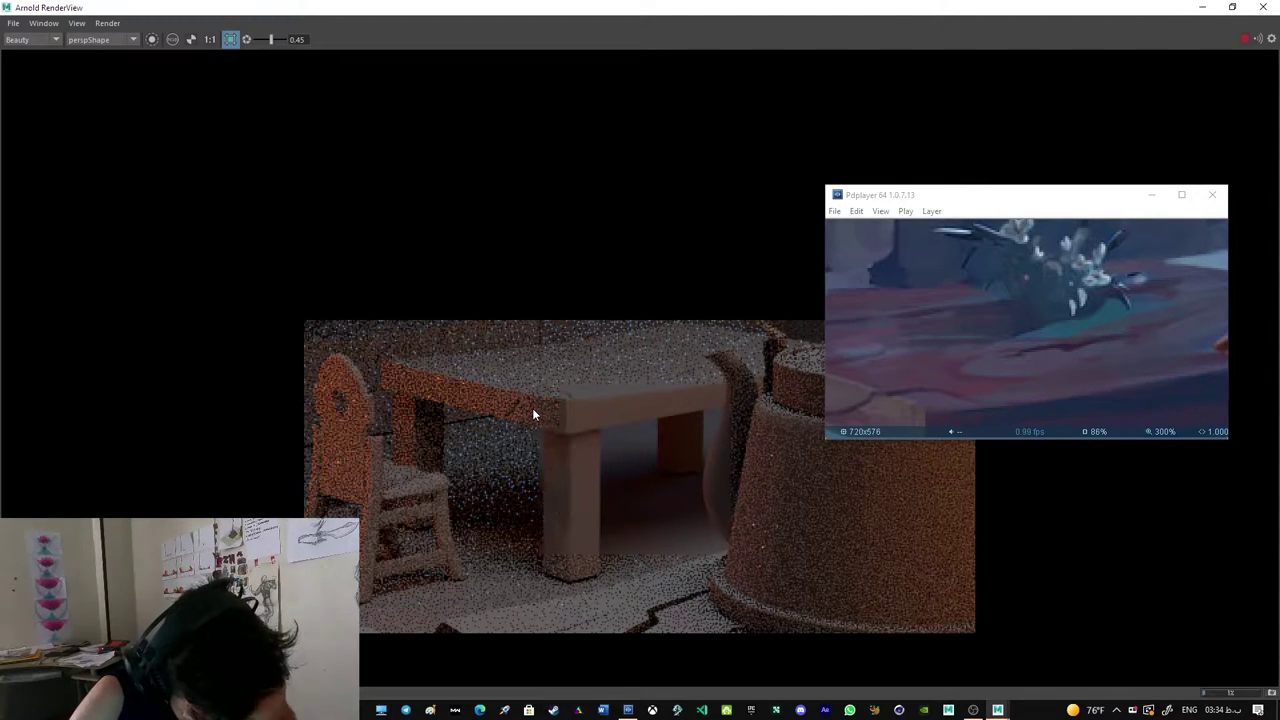
click(1204, 8)
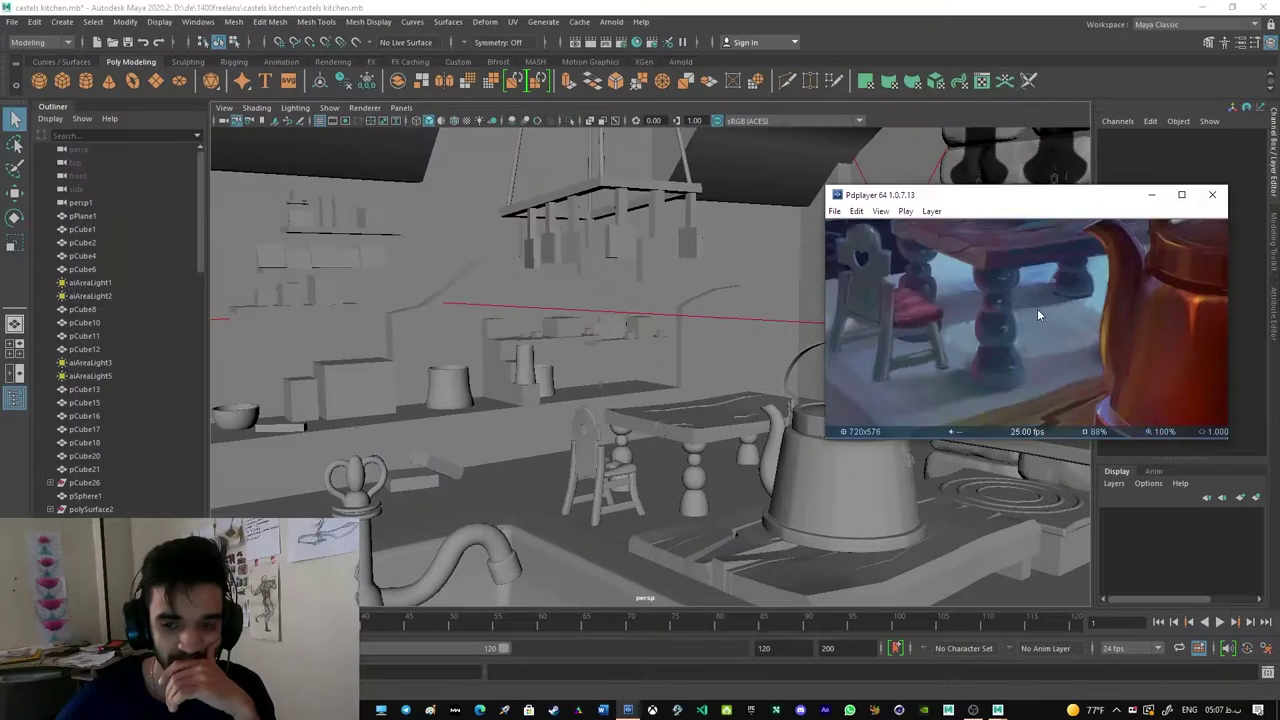
Step: Select and frame the front table leg, then scale it slightly narrower in X/Z
drag(1037, 308, 249, 291)
click(696, 478)
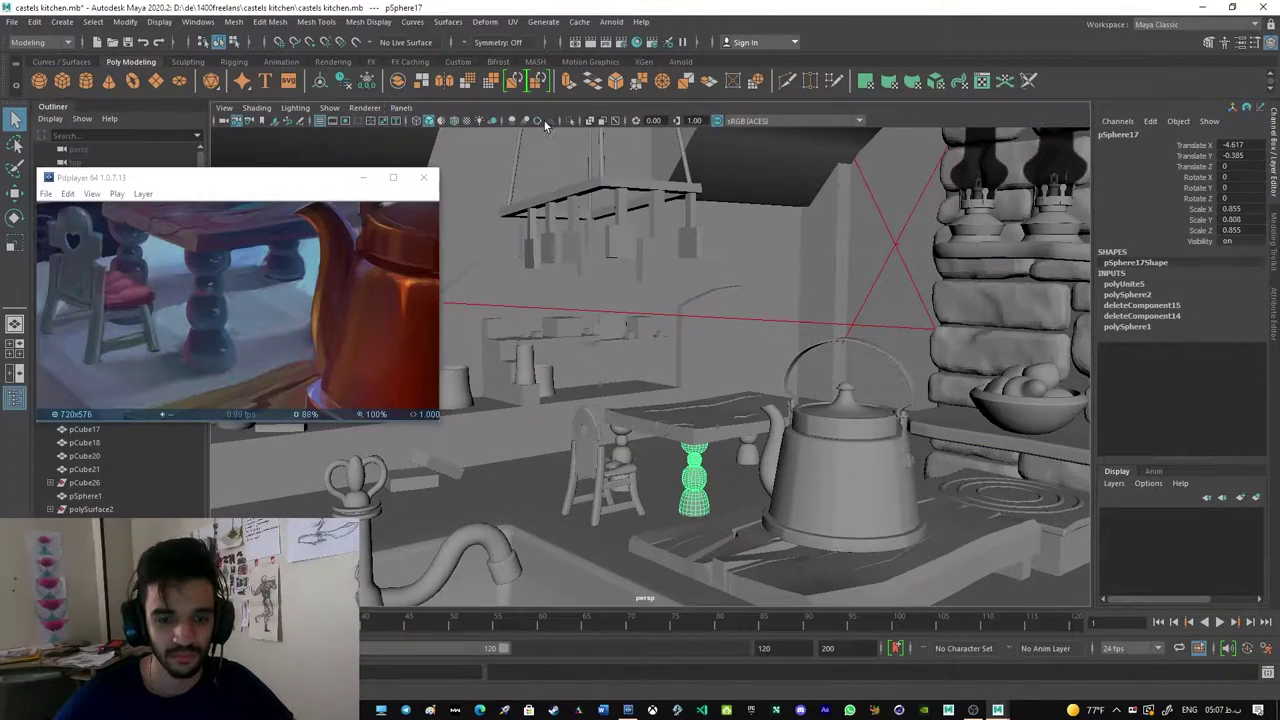
key(f)
scroll(645, 284, down, 3)
key(r)
scroll(660, 450, up, 2)
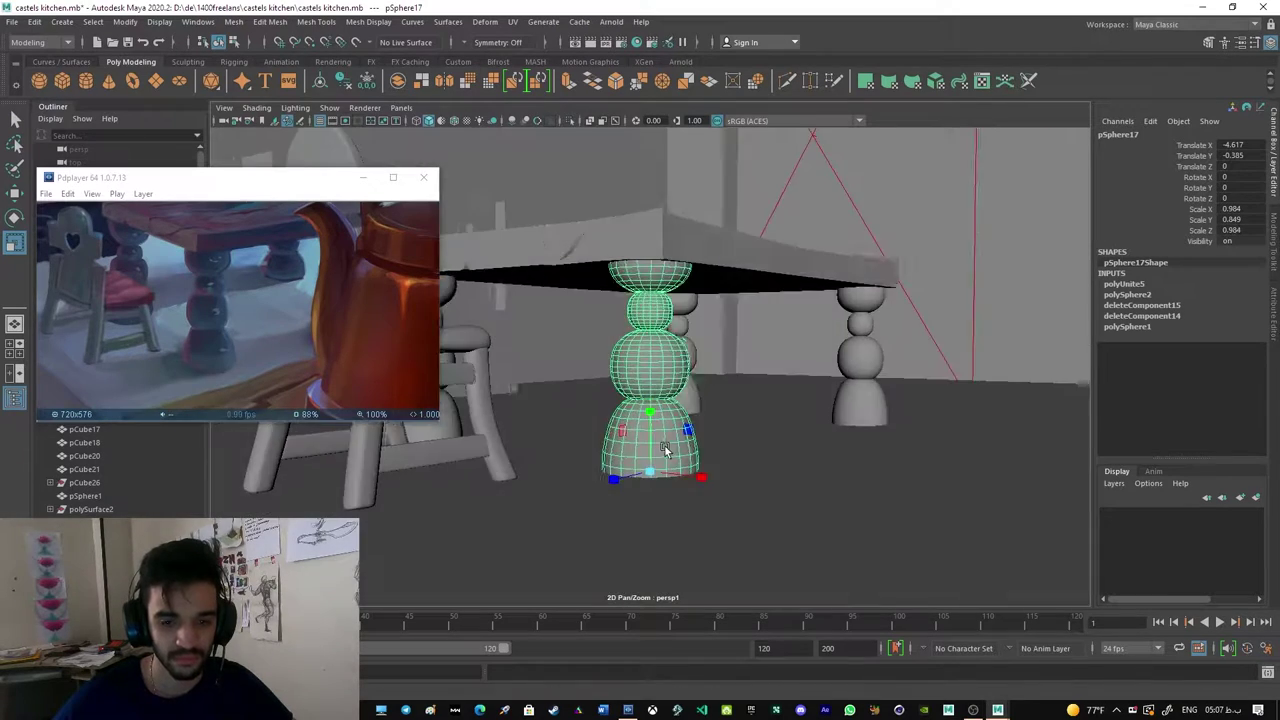
alt+drag(655, 435, 784, 380)
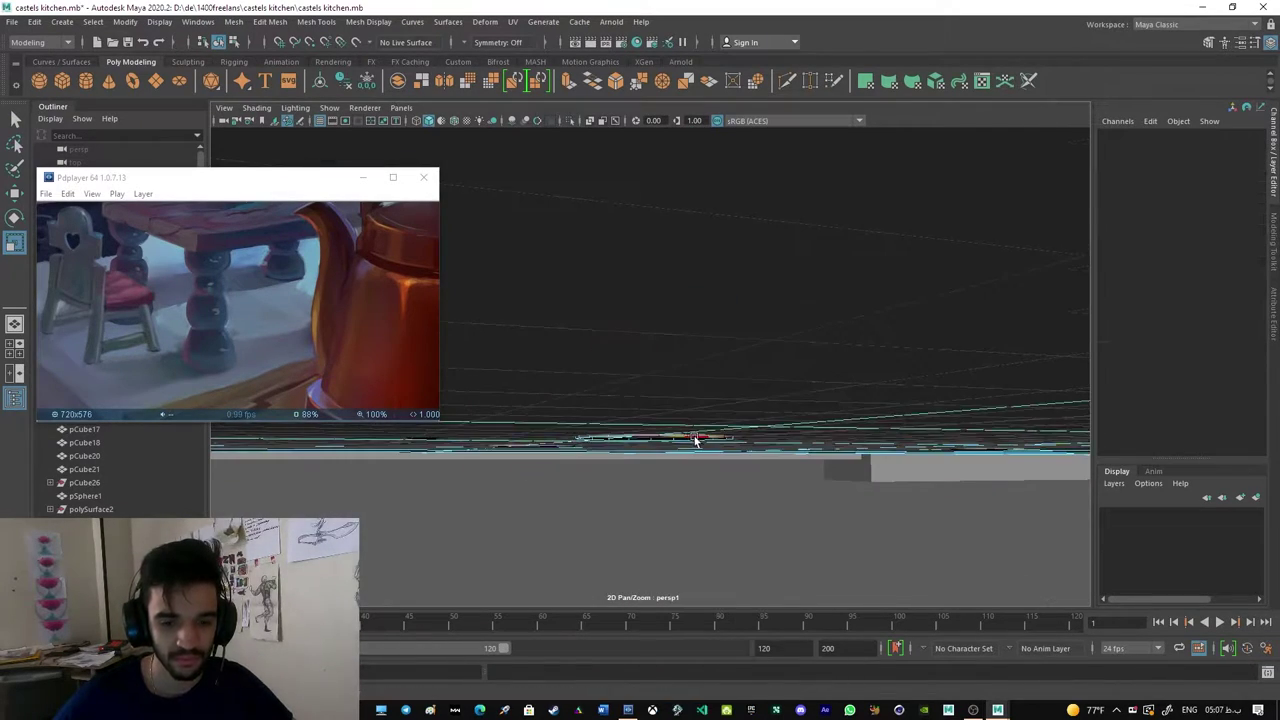
Step: Extrude the leg's bottom edge loop and bevel it into a rounded base
key(ctrl+e)
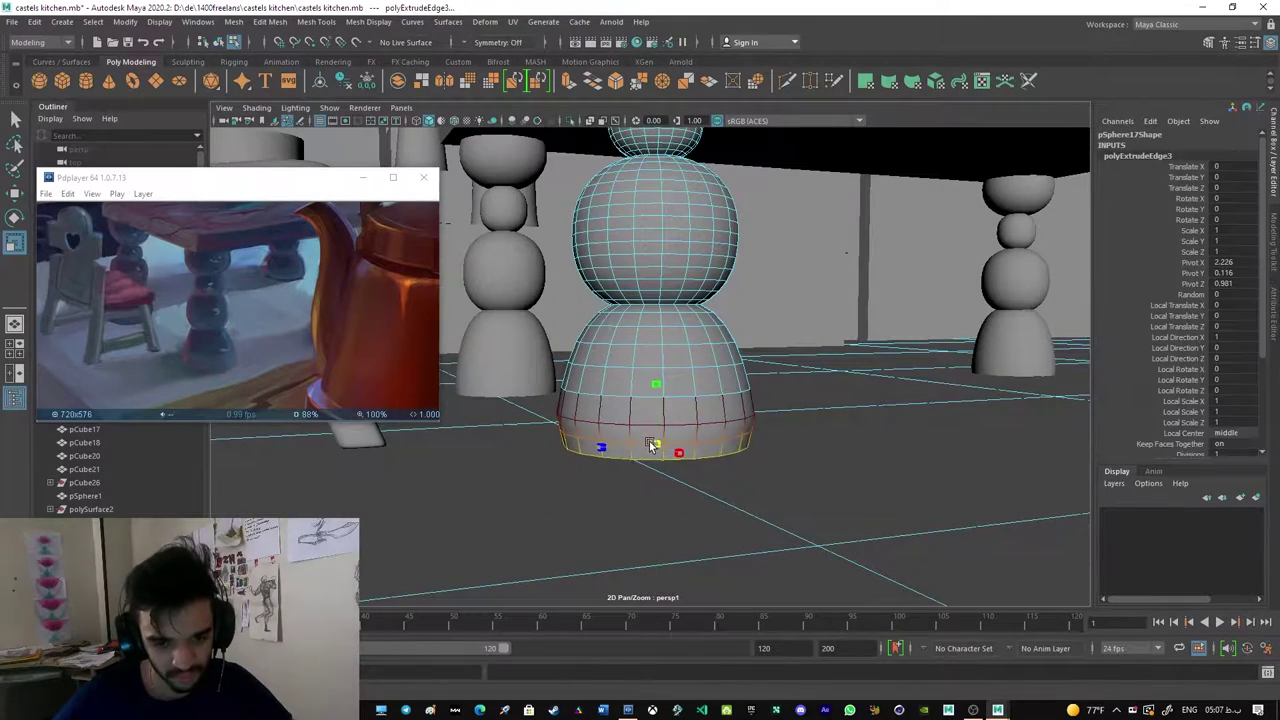
scroll(688, 388, up, 2)
mouse_move(662, 408)
alt+mouse_down()
mouse_move(801, 409)
mouse_move(800, 479)
alt+mouse_up()
key(ctrl+b)
alt+drag(663, 463, 680, 418)
Step: Return to object mode, duplicate the reshaped leg, then undo the last two steps
key(F8)
scroll(618, 376, down, 3)
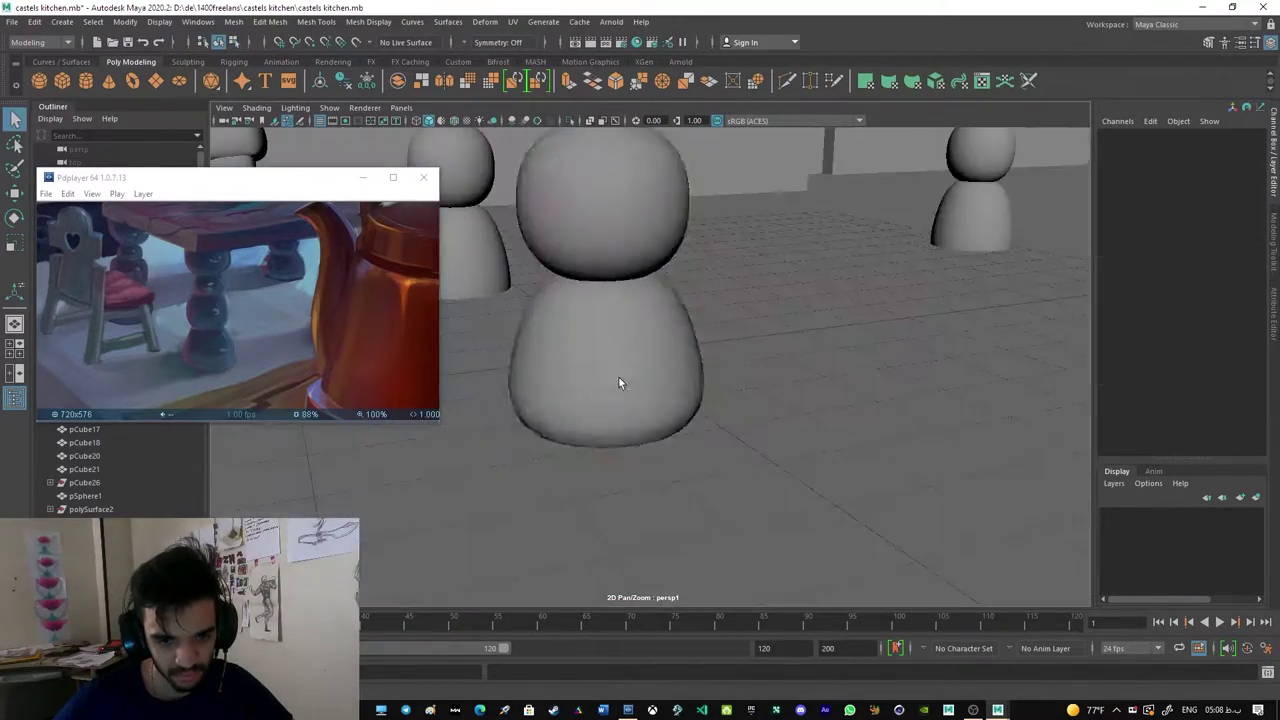
scroll(618, 376, down, 3)
scroll(618, 376, down, 3)
scroll(628, 376, up, 2)
scroll(628, 376, up, 5)
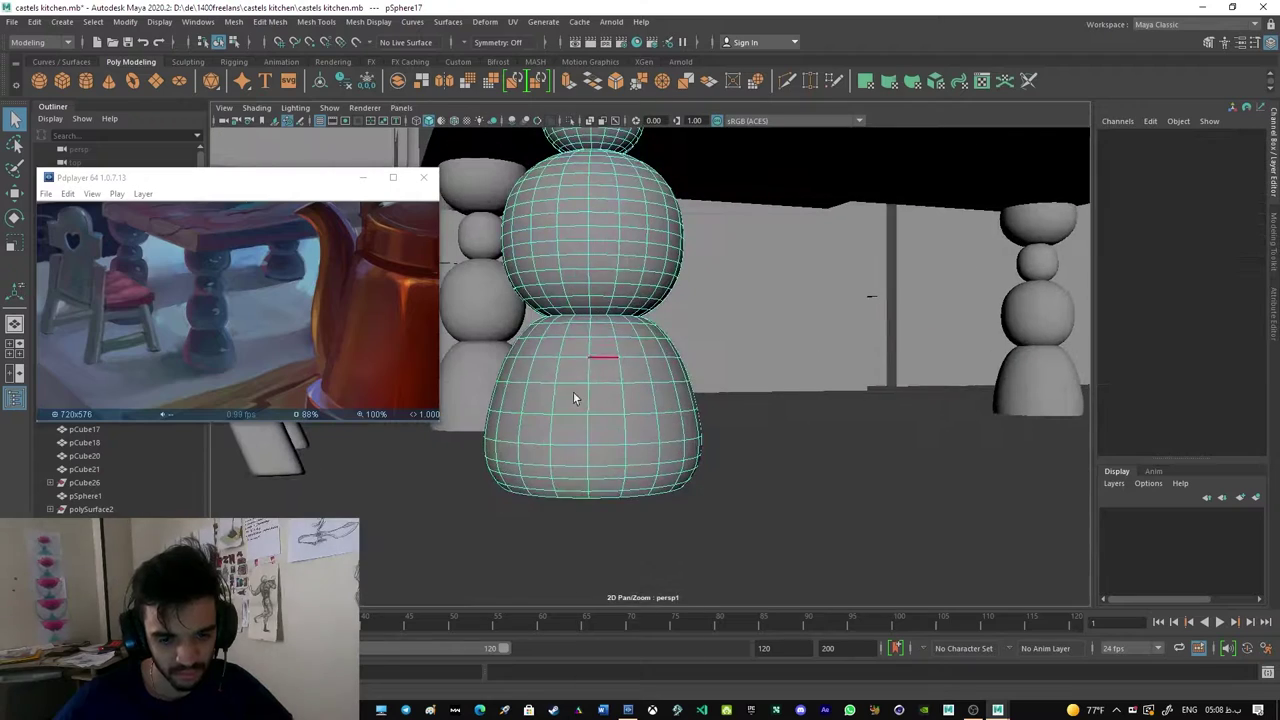
scroll(596, 440, down, 5)
key(ctrl+z)
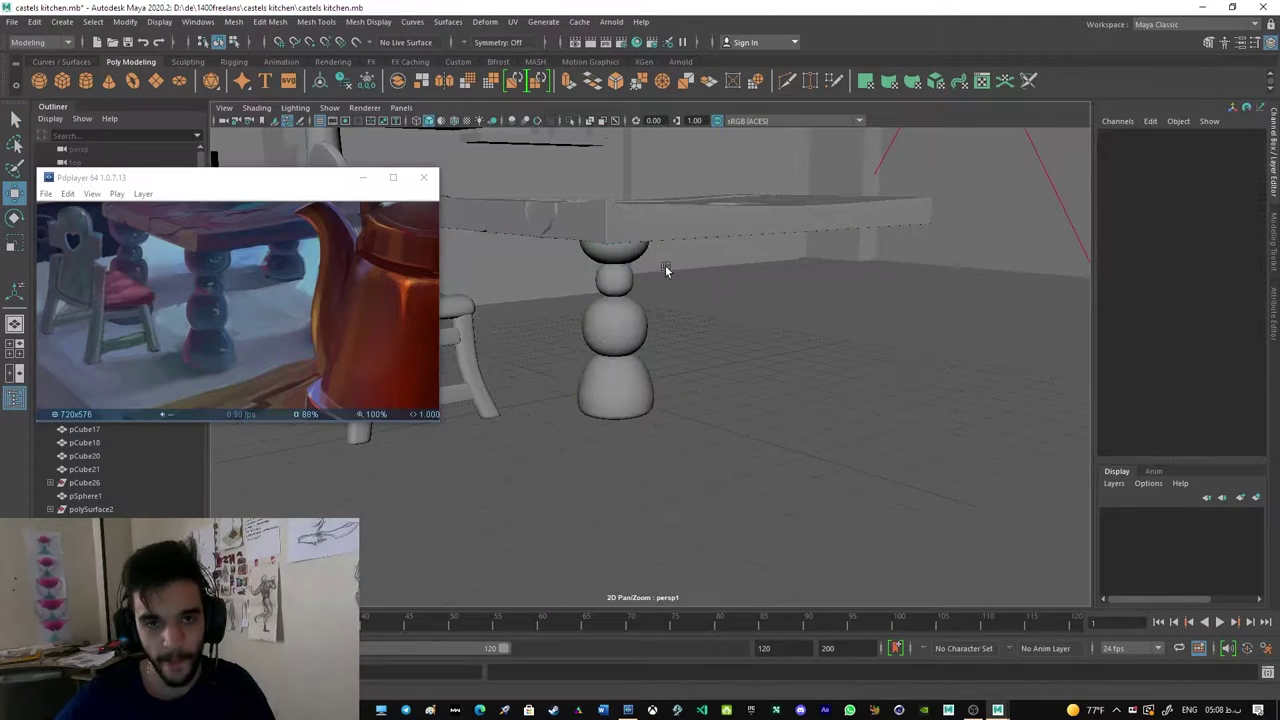
key(shift+z)
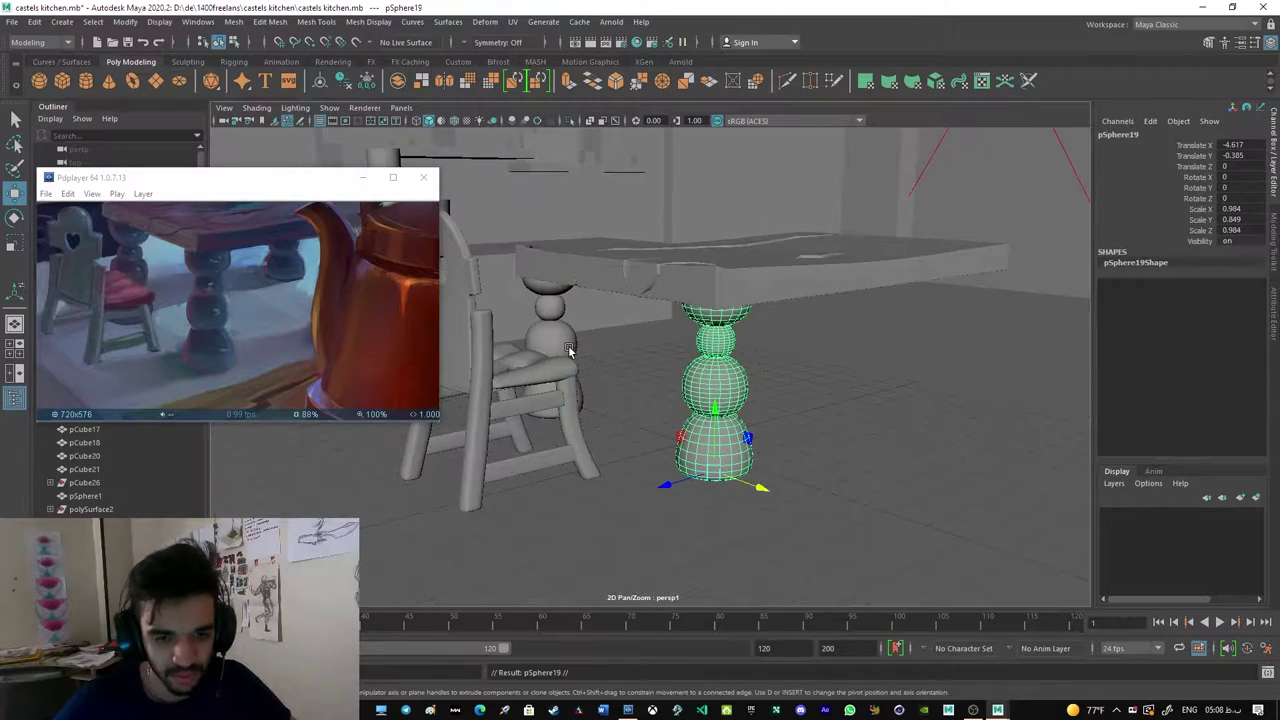
key(ctrl+z)
key(ctrl+z)
key(ctrl+z)
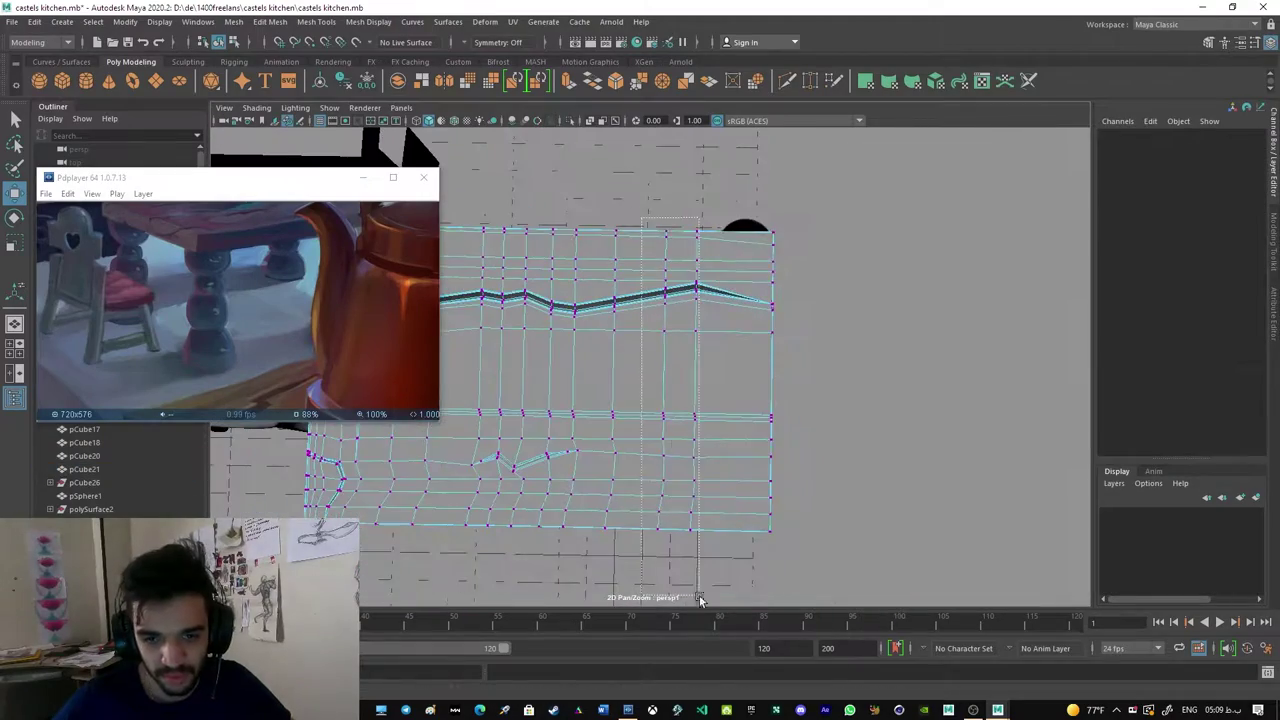
key(ctrl+z)
Step: Undo nine recent edit and selection steps on the table legs
key(ctrl+z)
key(ctrl+z)
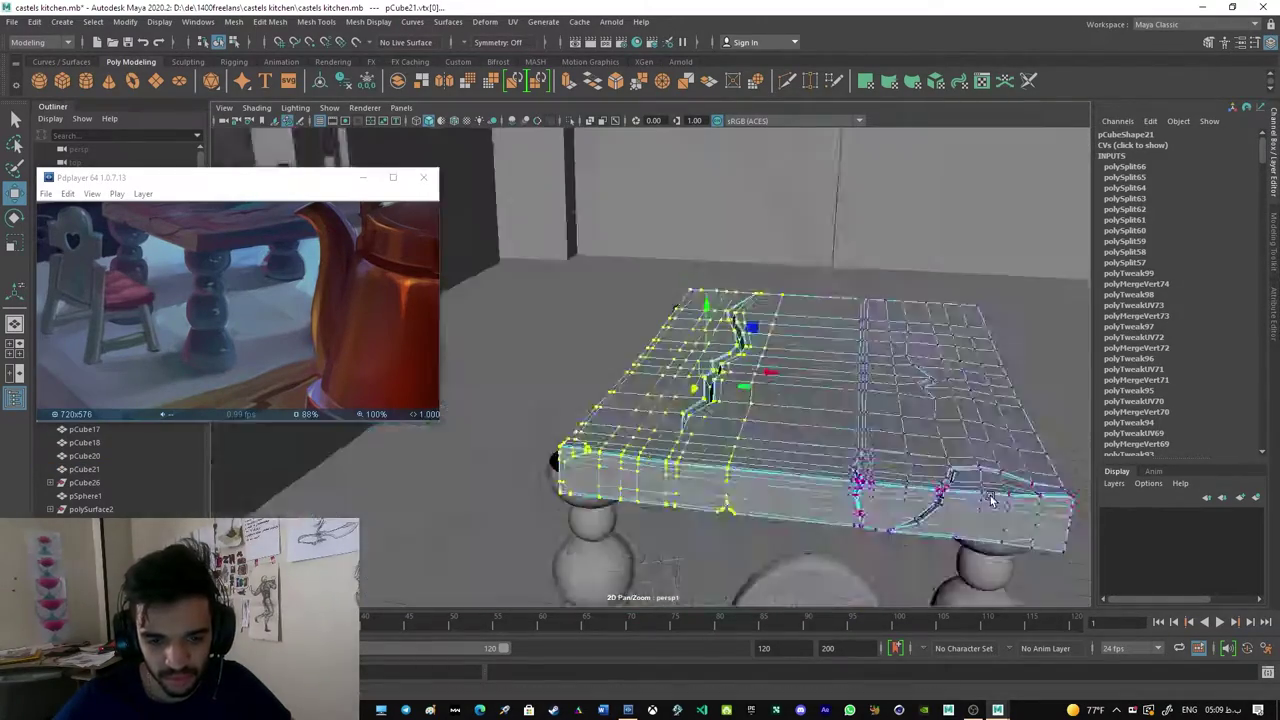
key(ctrl+z)
key(ctrl+z)
key(ctrl+z)
key(ctrl+z)
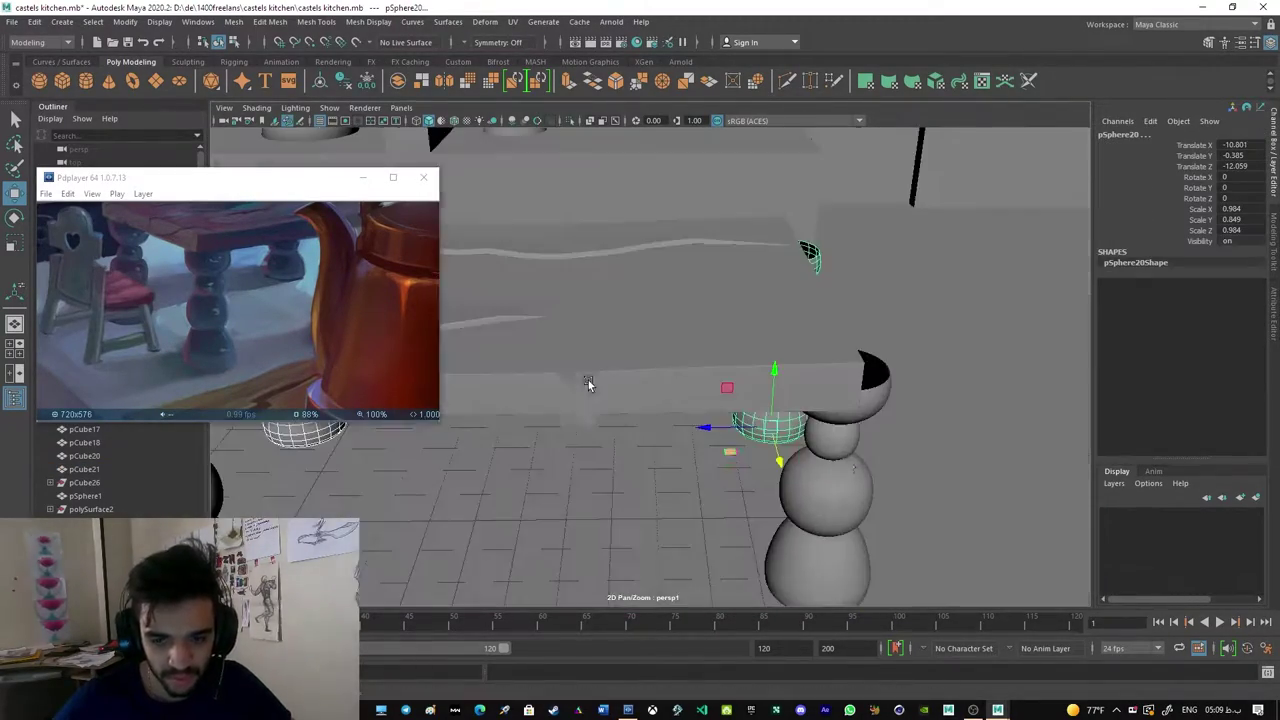
key(ctrl+z)
key(ctrl+z)
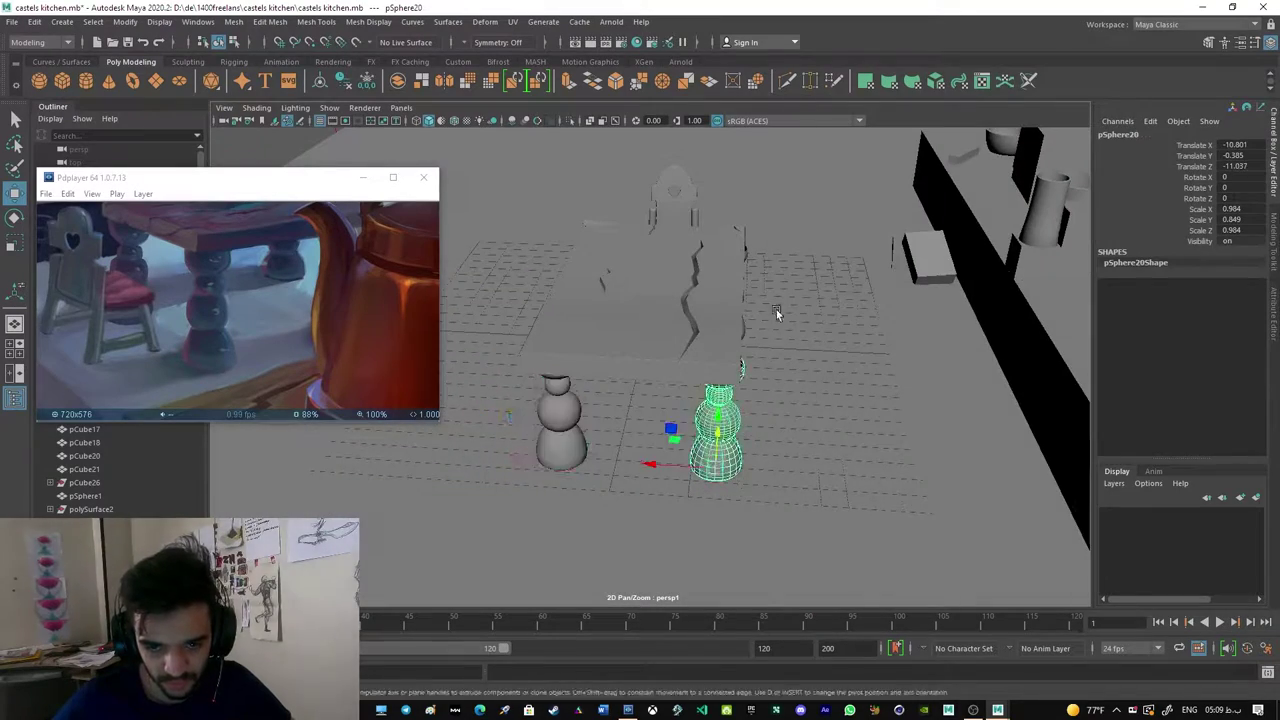
key(ctrl+z)
key(ctrl+z)
key(ctrl+z)
key(ctrl+z)
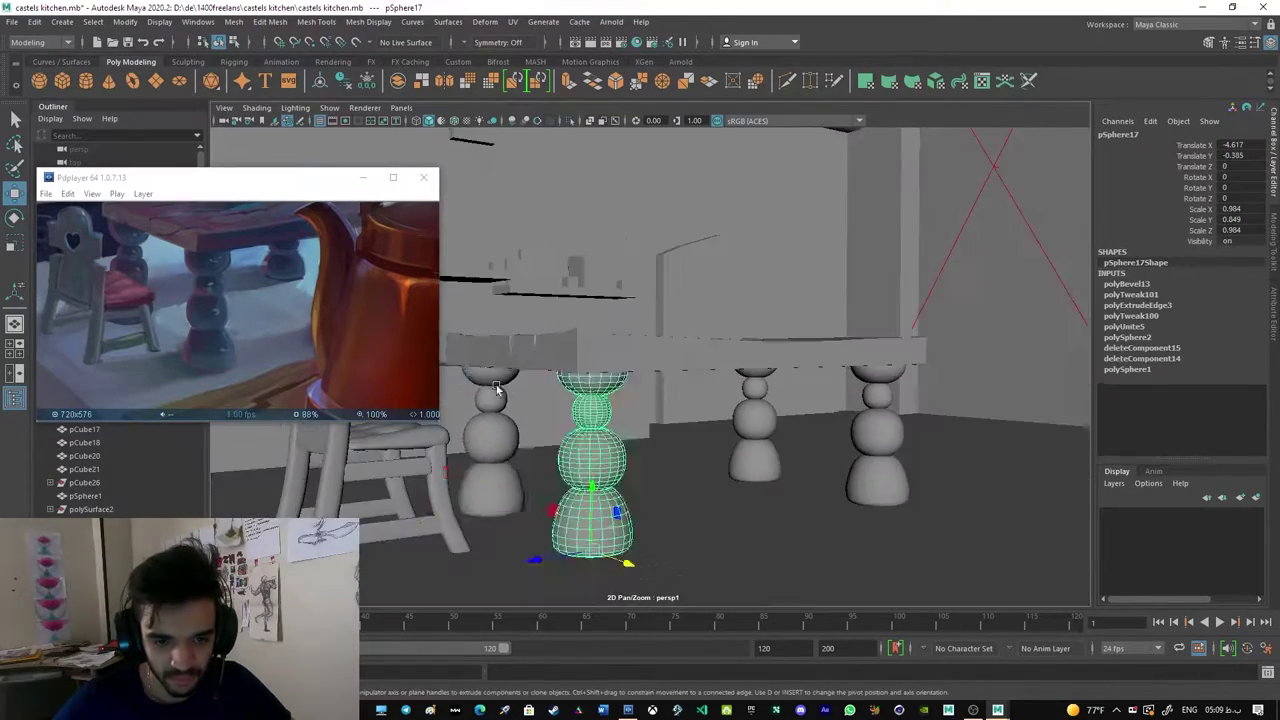
key(ctrl+z)
key(ctrl+z)
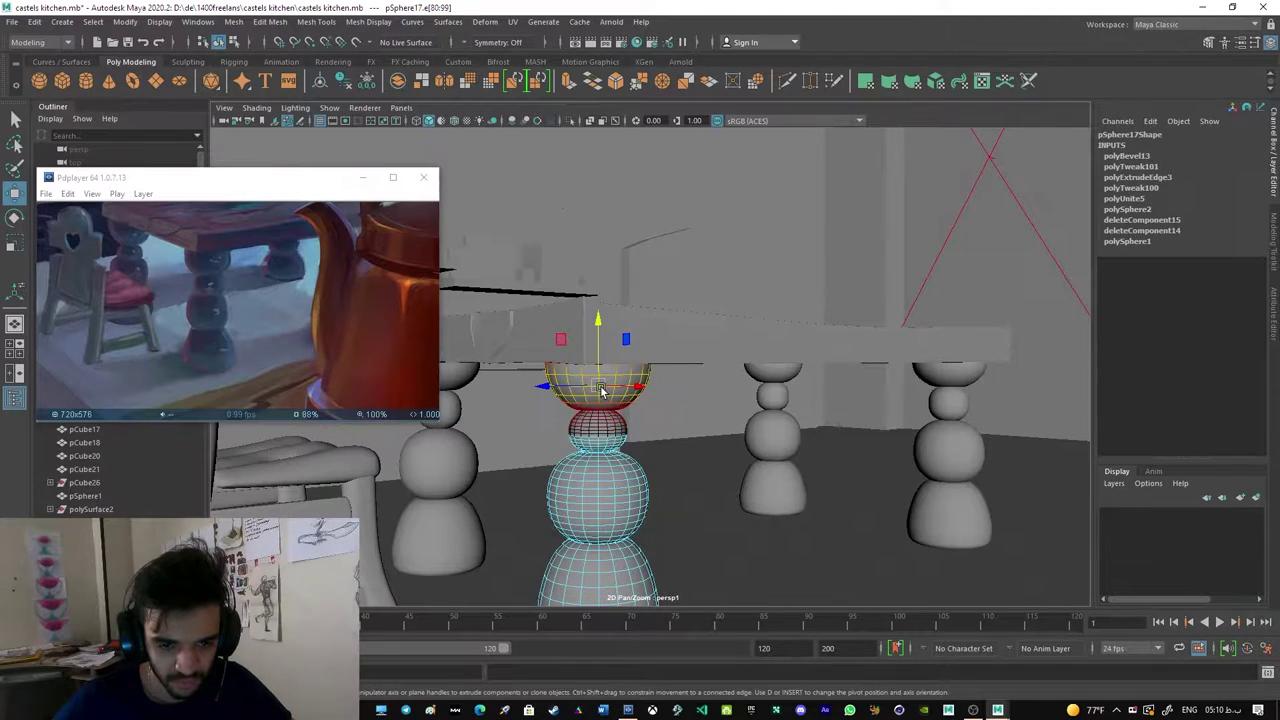
key(ctrl+z)
key(ctrl+z)
key(ctrl+z)
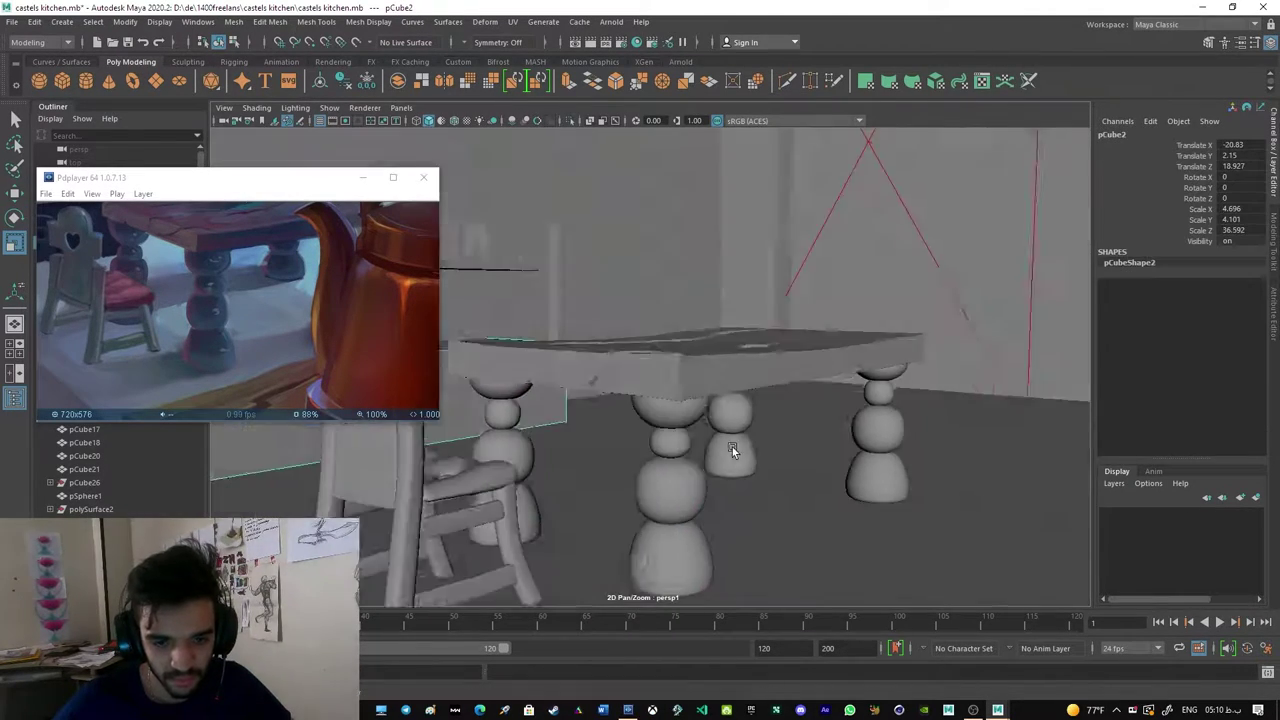
key(ctrl+z)
key(ctrl+z)
key(ctrl+z)
key(ctrl+z)
key(ctrl+z)
key(ctrl+z)
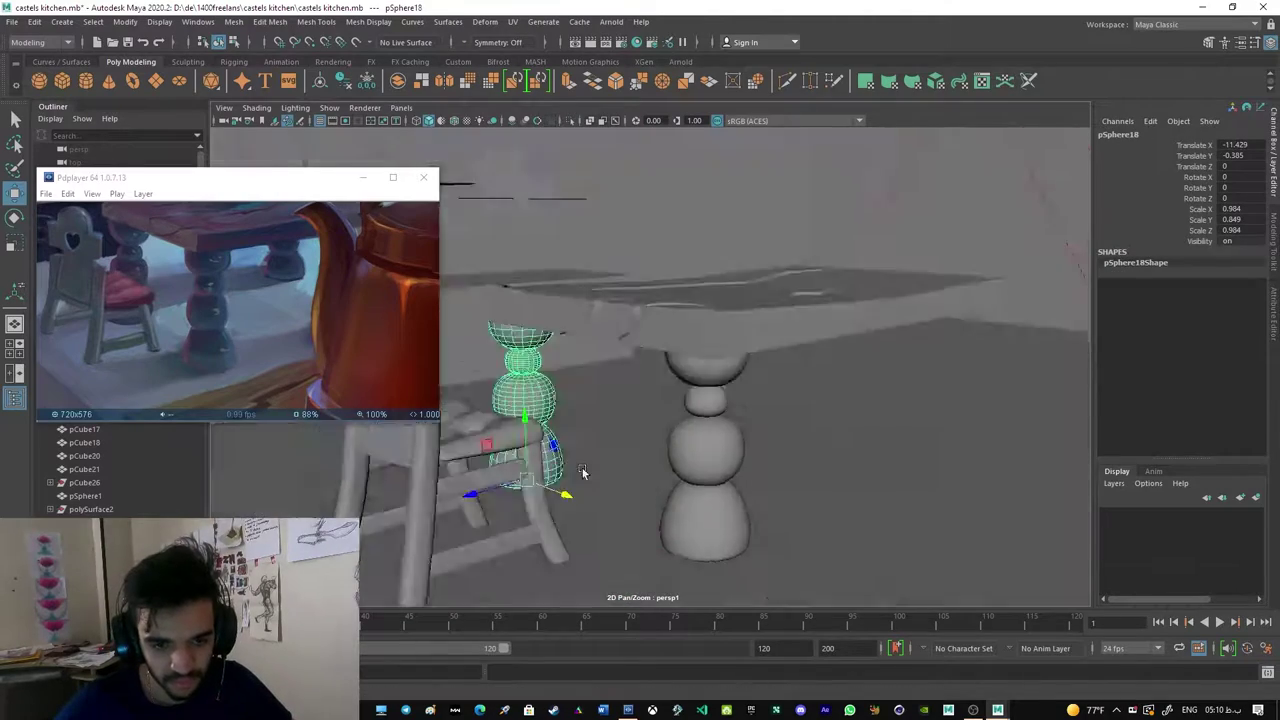
key(ctrl+z)
key(ctrl+z)
key(ctrl+z)
key(ctrl+z)
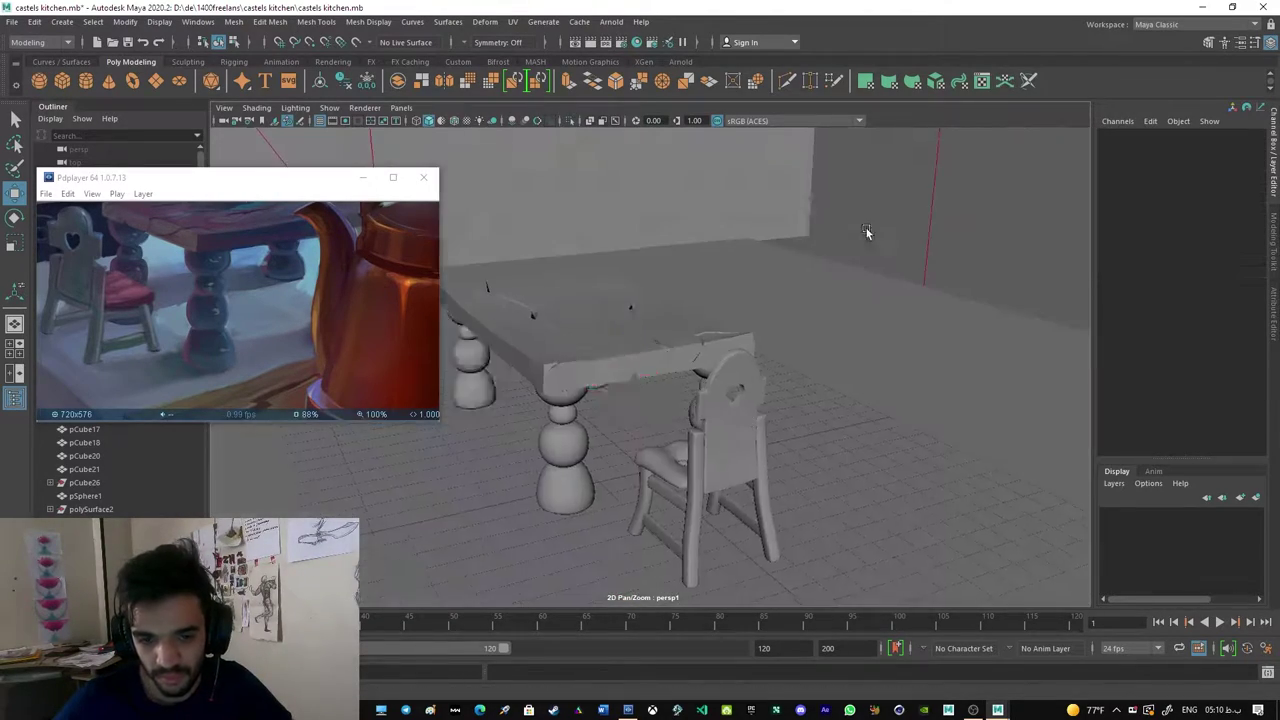
key(ctrl+z)
key(ctrl+z)
key(ctrl+z)
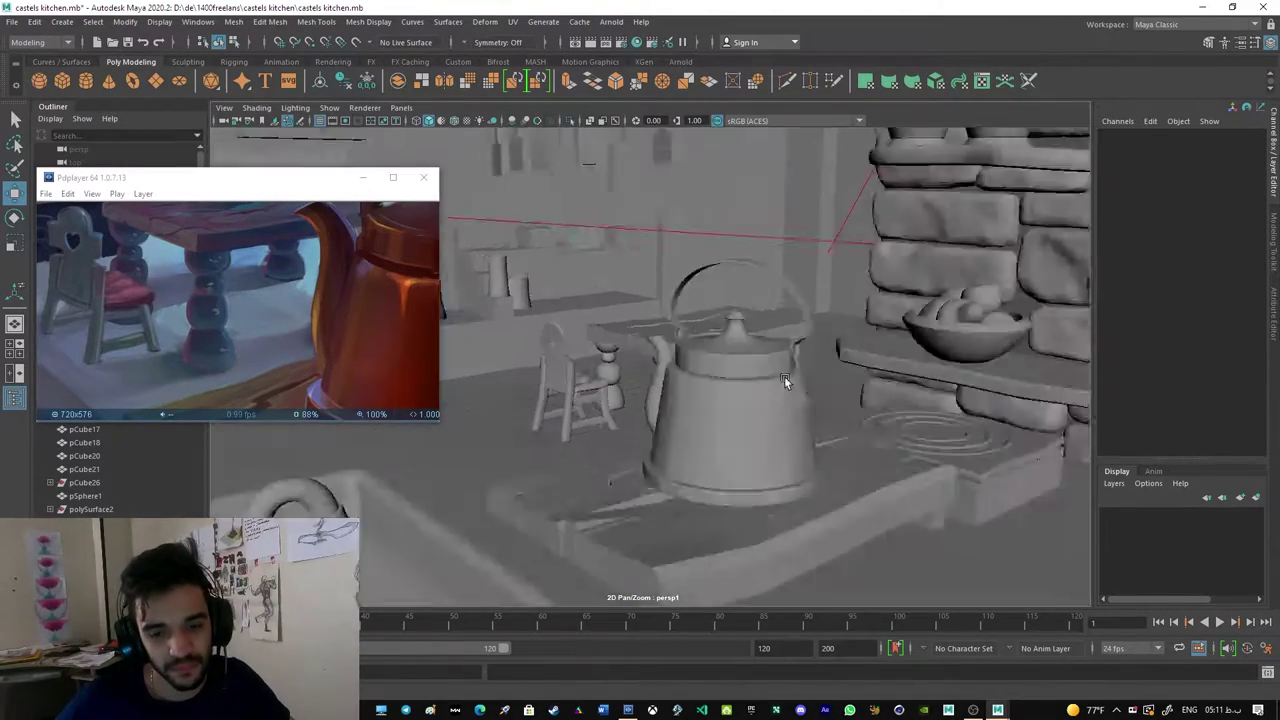
key(ctrl+z)
Step: Switch the chair to vertex mode, then undo back out of it and one more step
key(ctrl+z)
key(ctrl+z)
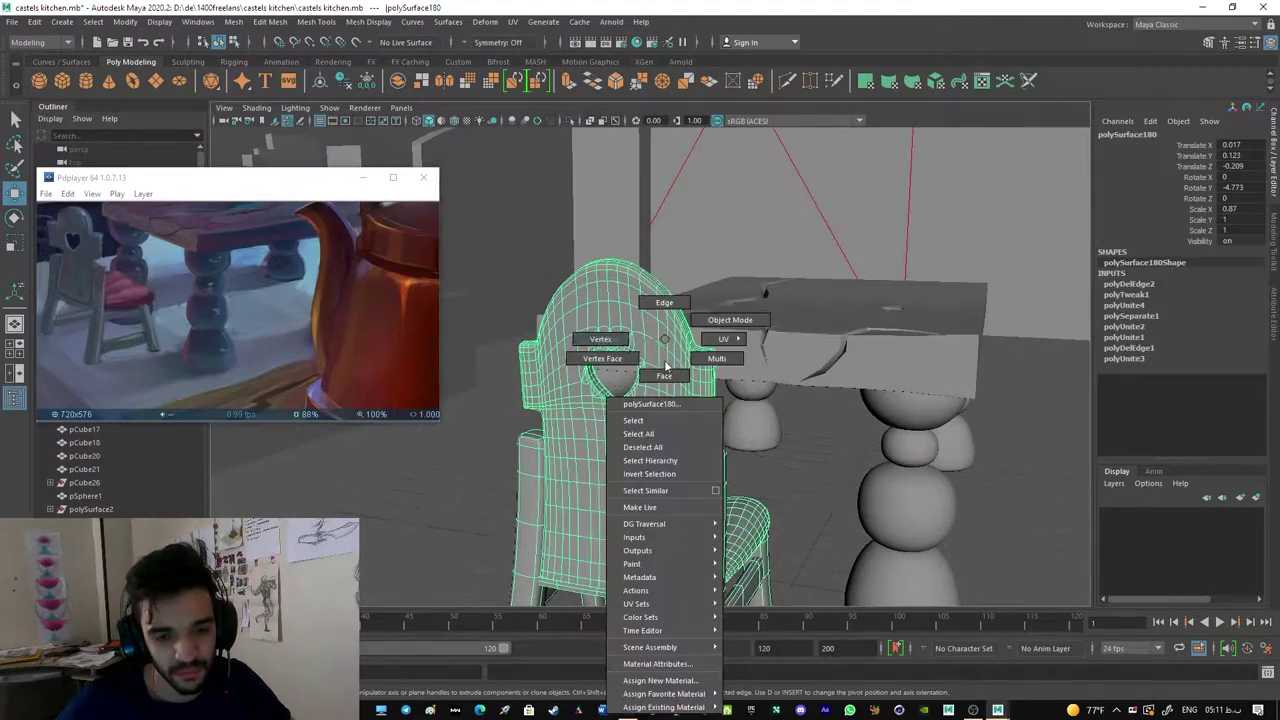
right_drag(664, 368, 600, 345)
key(ctrl+z)
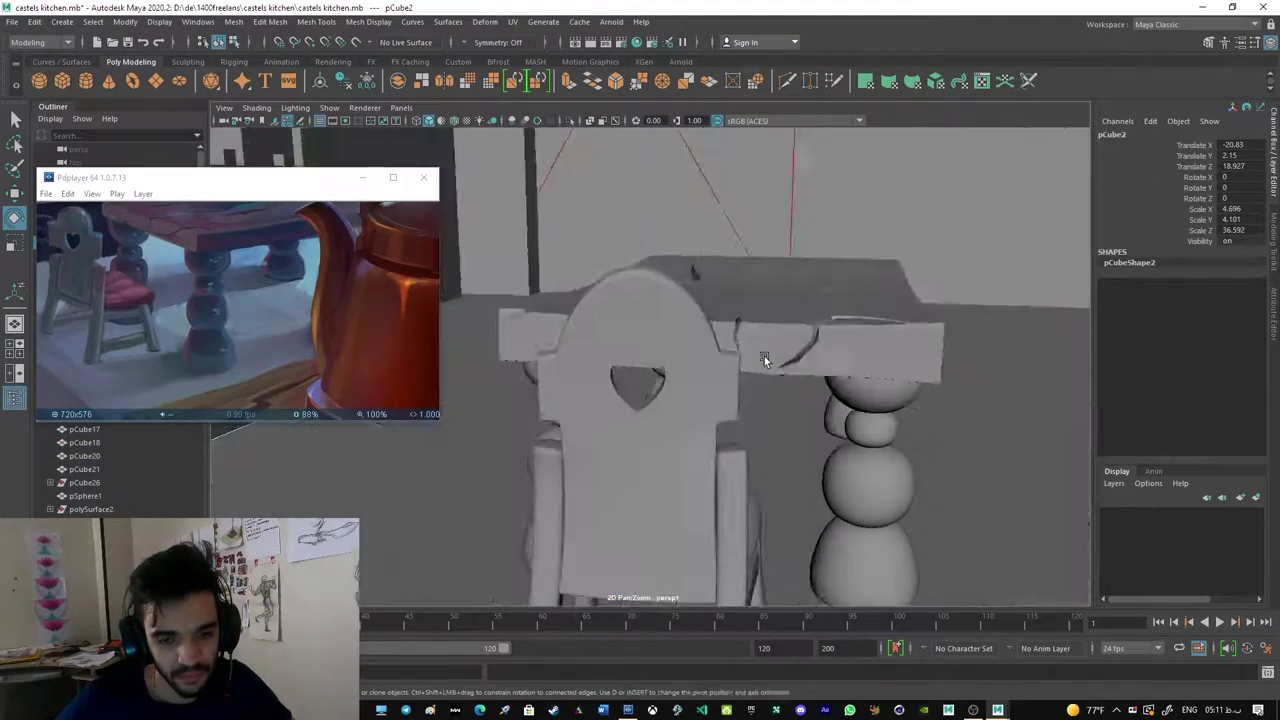
key(ctrl+z)
key(ctrl+z)
key(ctrl+z)
key(ctrl+z)
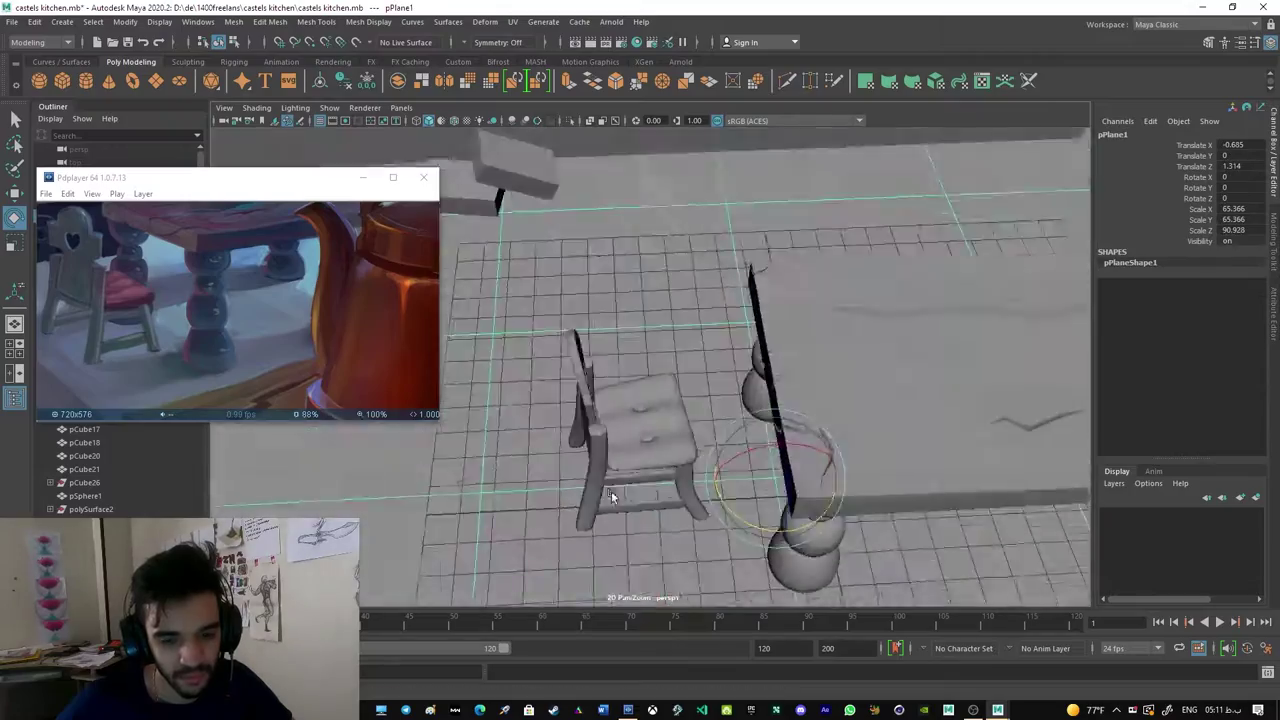
key(ctrl+z)
key(ctrl+z)
key(ctrl+z)
Step: Render the kitchen in Arnold RenderView and move the reference window to the upper right
click(611, 21)
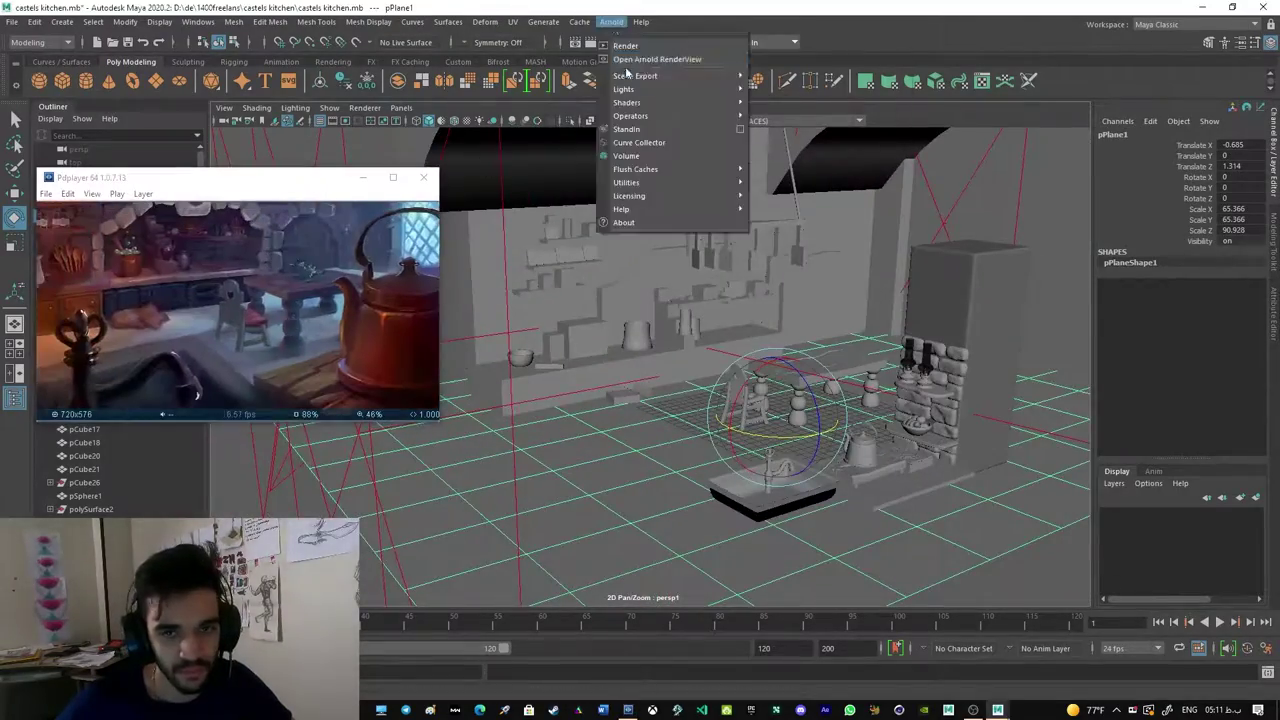
click(640, 58)
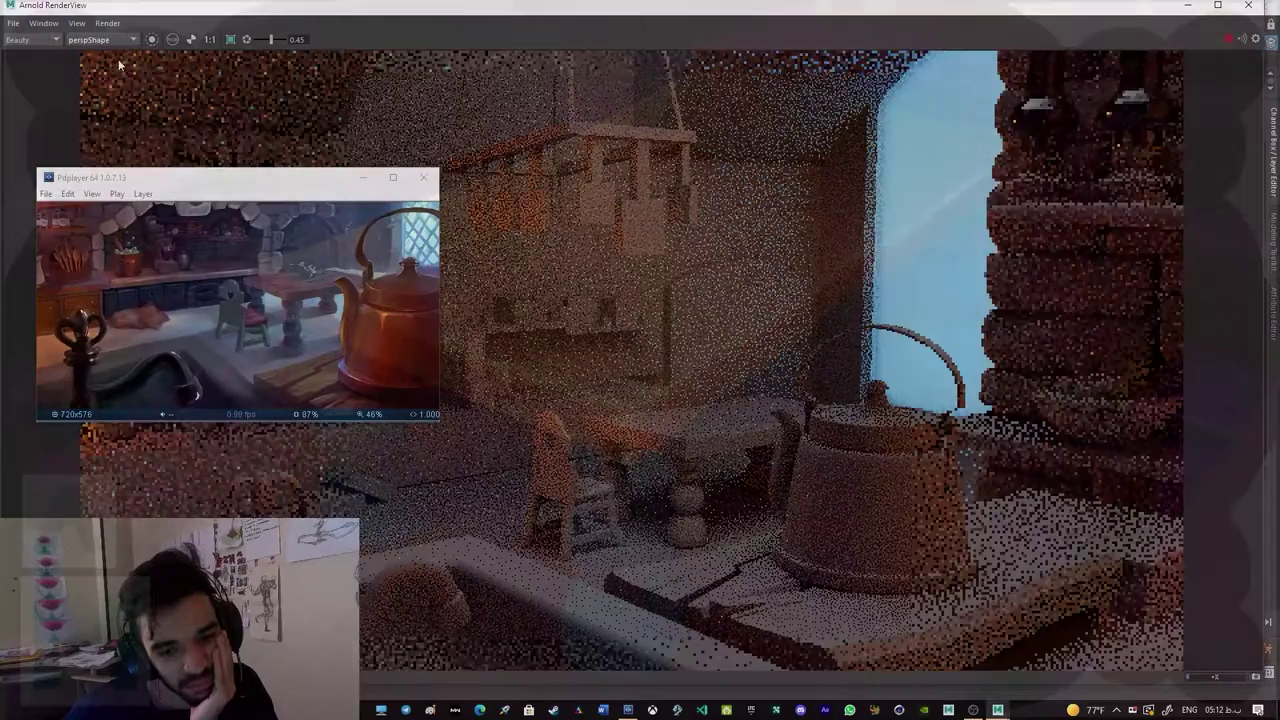
mouse_move(264, 183)
mouse_down()
mouse_move(951, 62)
mouse_move(922, 74)
mouse_up()
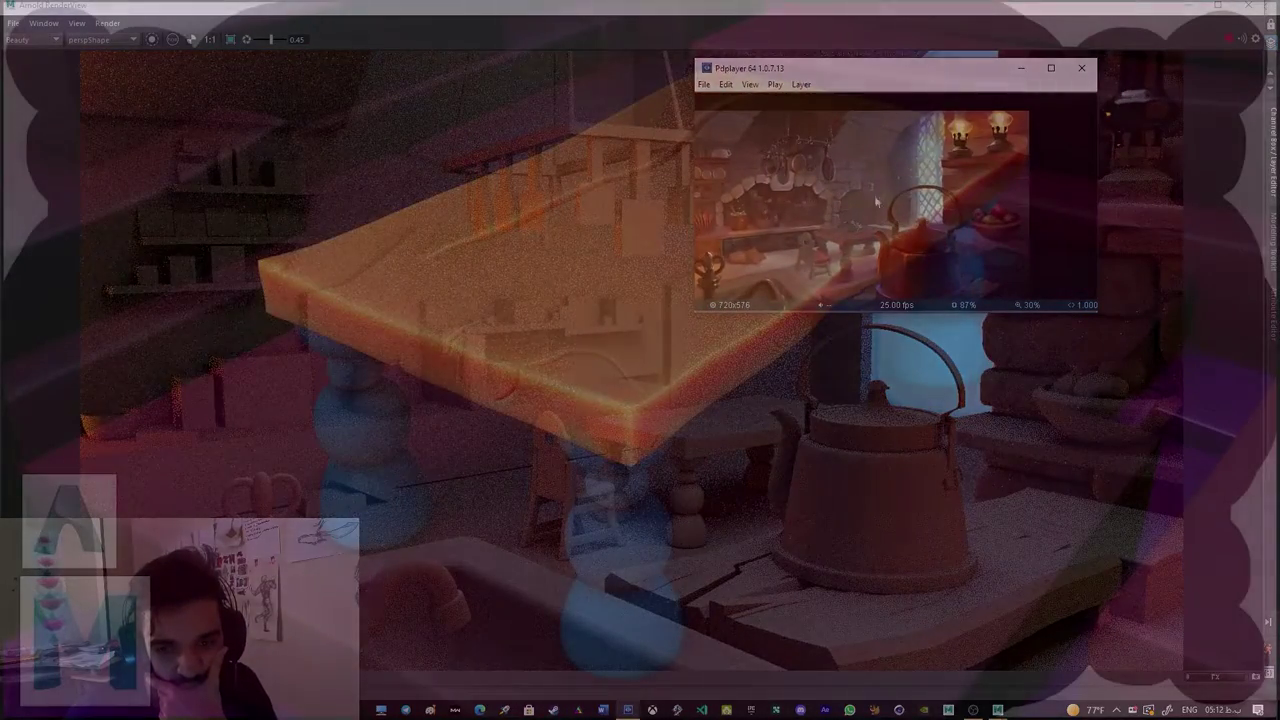